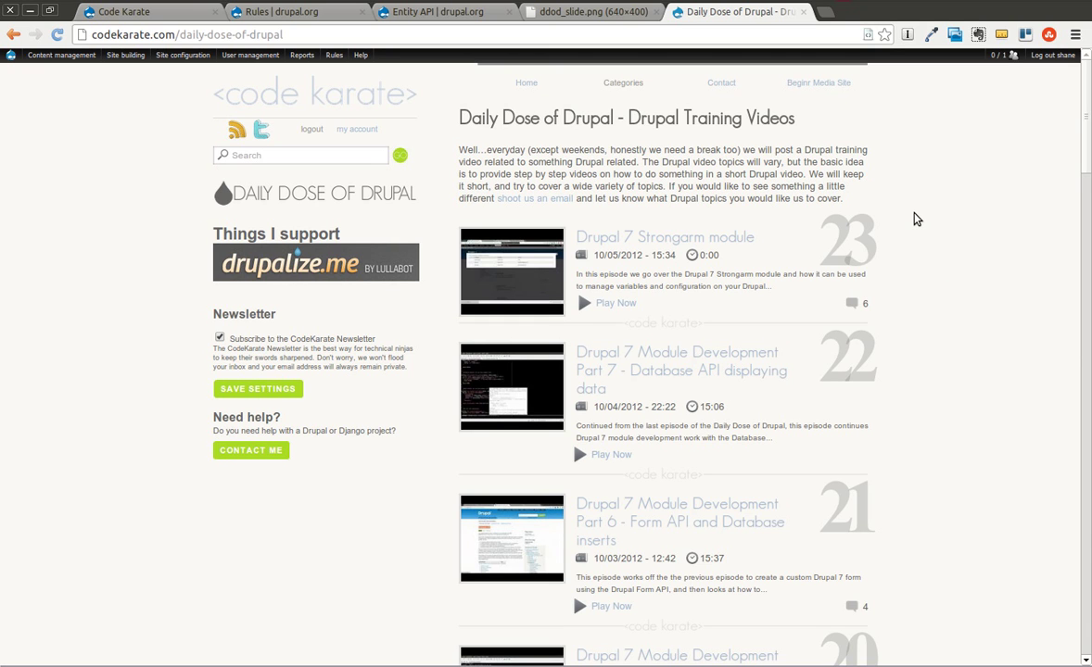
Show the ddod_slide.png slide with the Code Karate website, more videos and newsletter details.
click(579, 11)
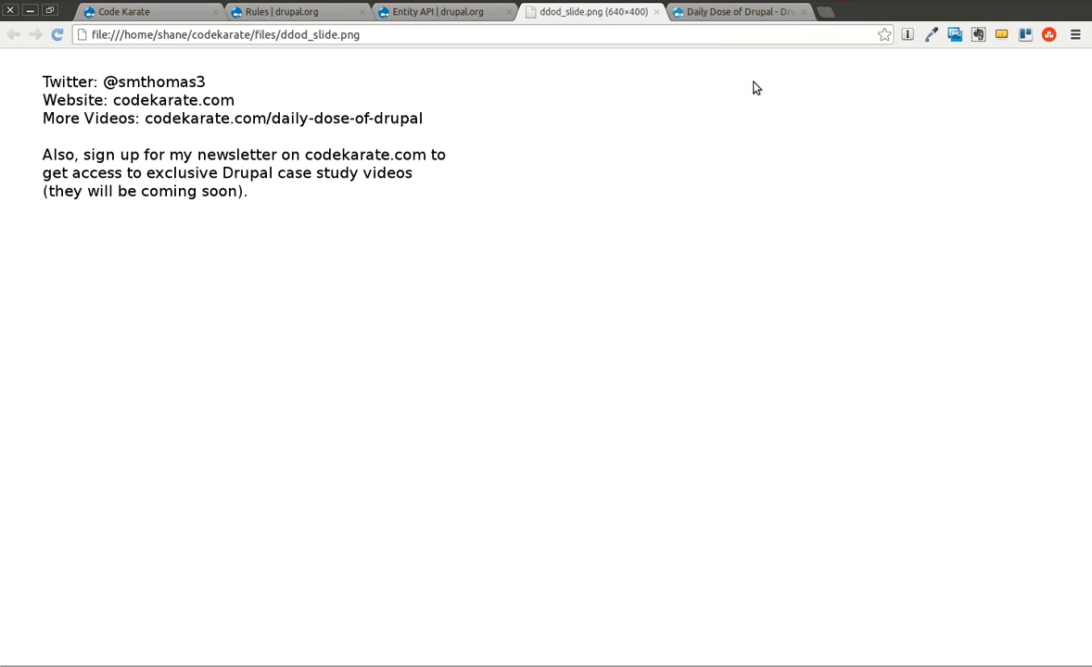
click(730, 13)
scroll(704, 315, down, 12)
scroll(732, 376, down, 12)
scroll(738, 376, up, 20)
scroll(739, 364, up, 5)
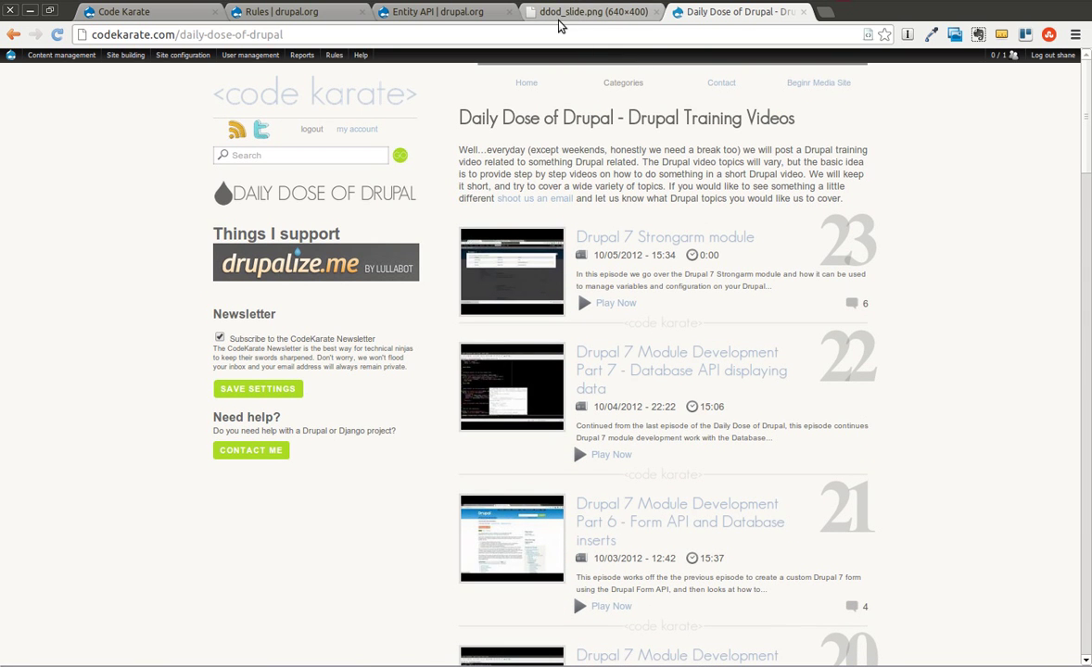
click(567, 15)
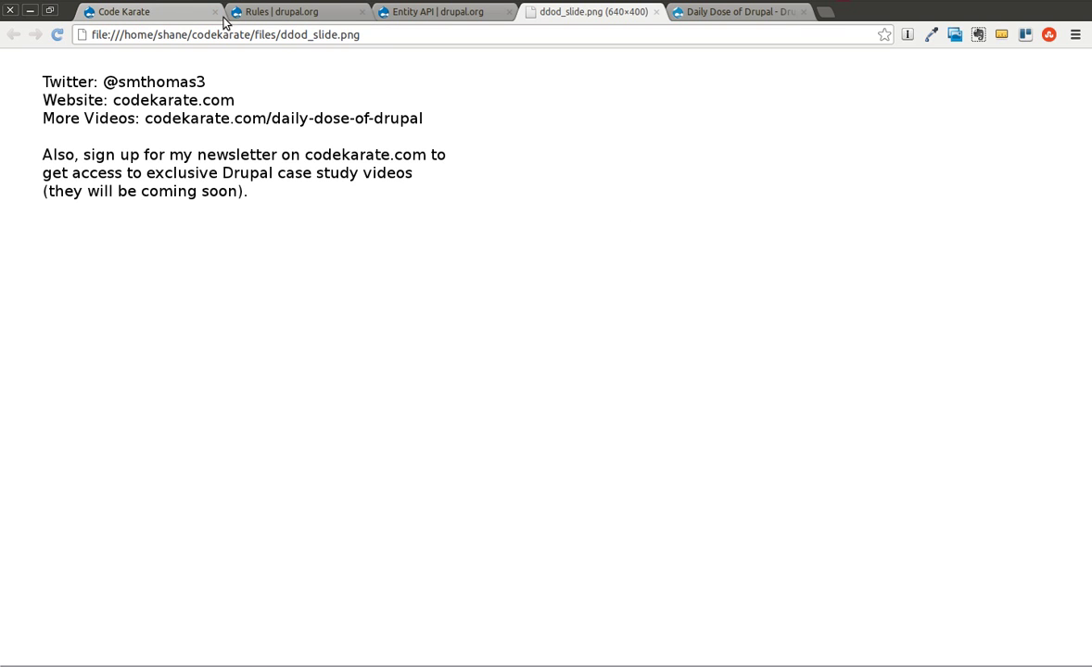
Open the Rules project page on drupal.org and scroll to its Requirements.
click(275, 20)
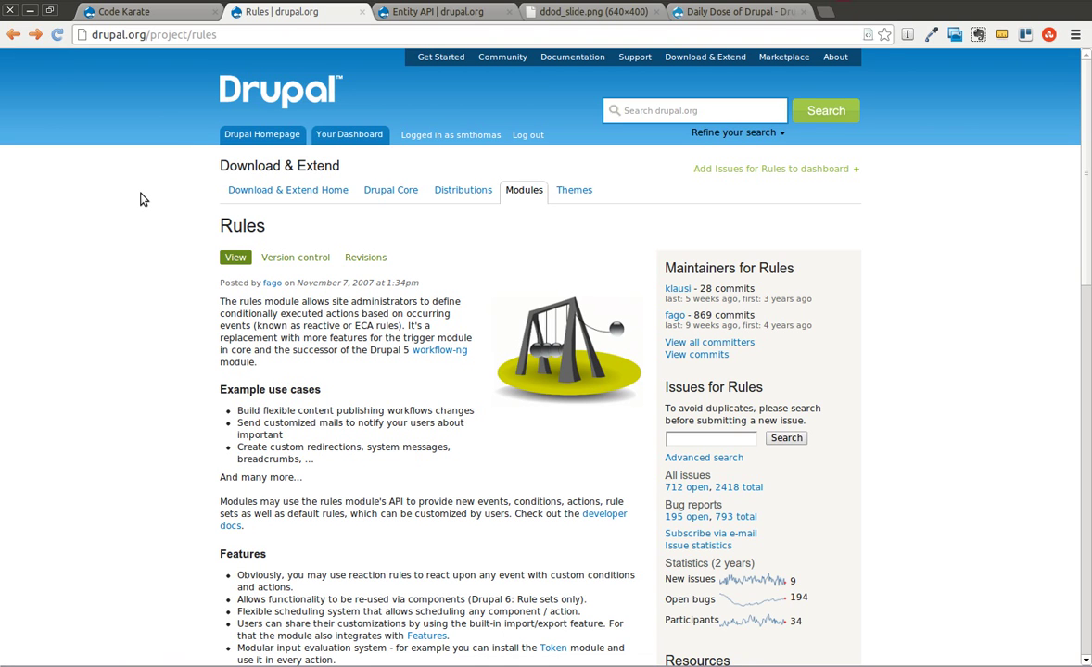
scroll(182, 197, down, 2)
scroll(176, 204, down, 4)
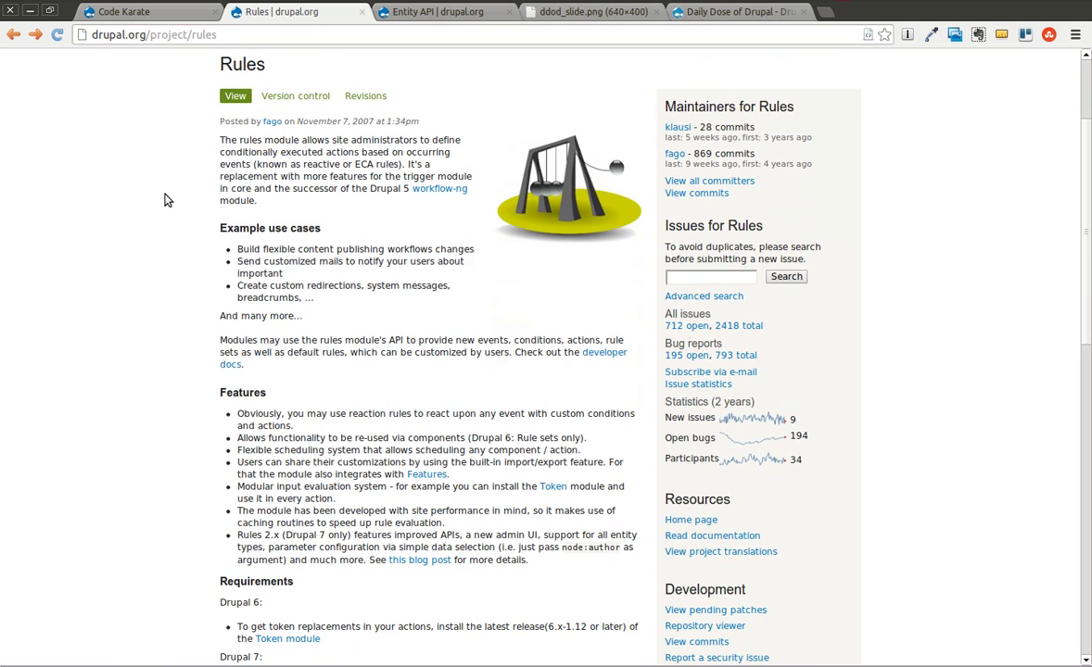
scroll(156, 175, up, 3)
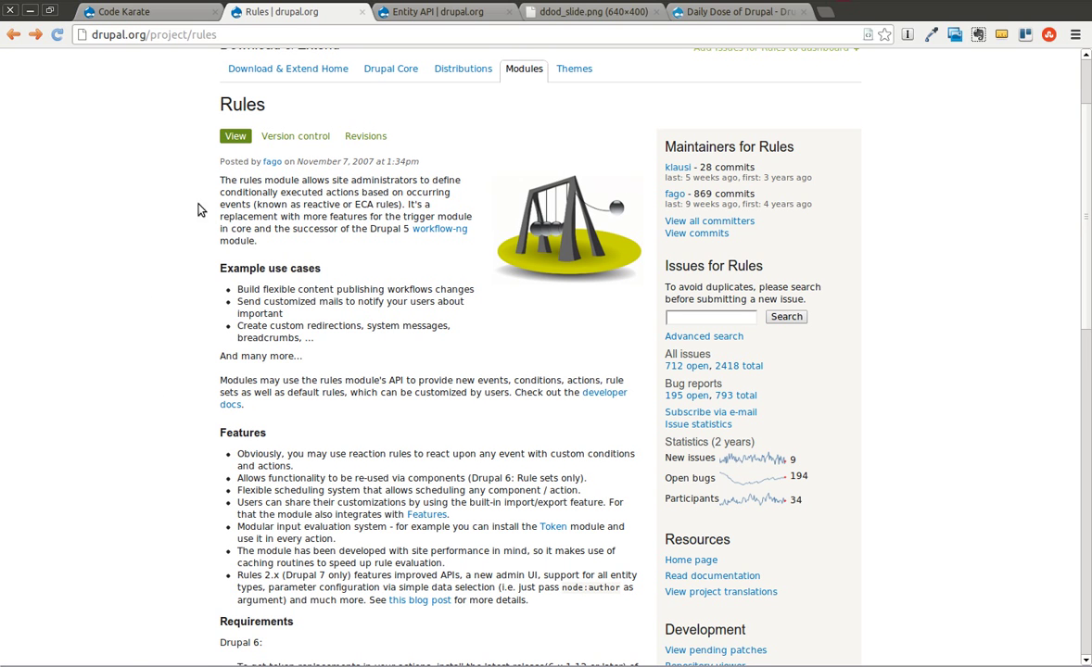
scroll(422, 305, down, 6)
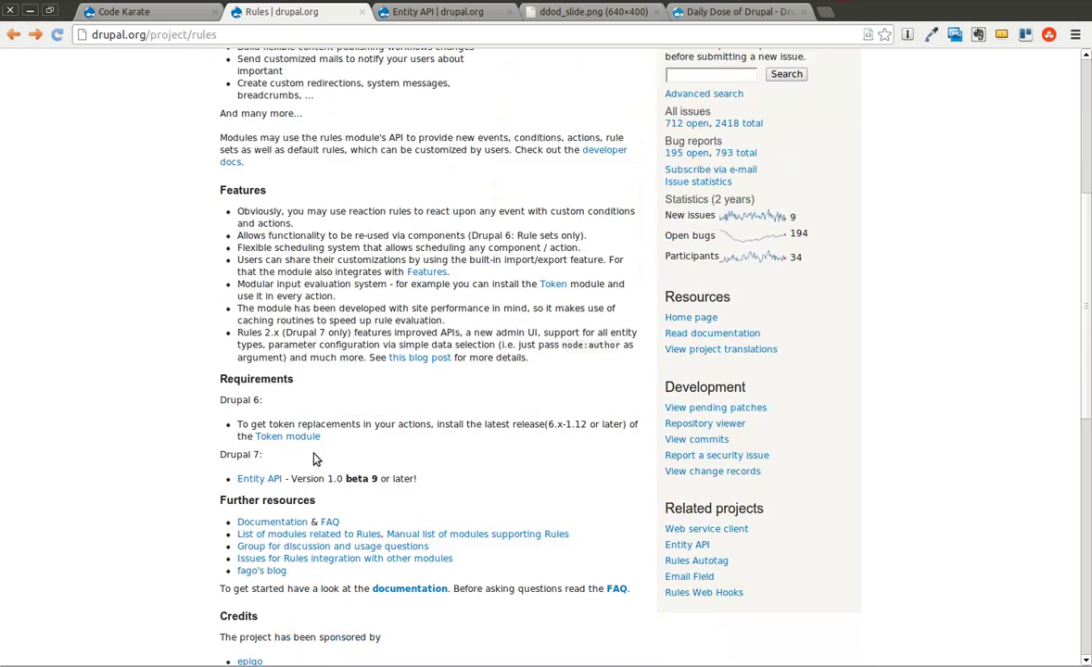
scroll(397, 349, up, 3)
Look over the Entity API project page that Rules requires for Drupal 7.
click(428, 12)
scroll(106, 153, up, 9)
scroll(166, 232, down, 15)
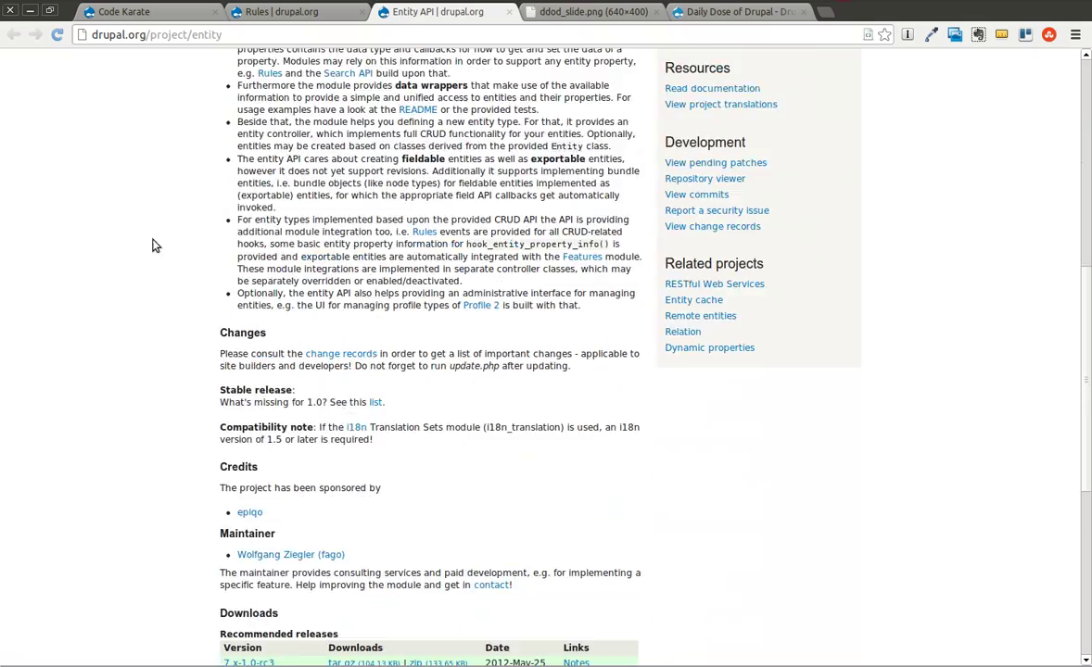
scroll(141, 233, up, 11)
scroll(141, 235, up, 5)
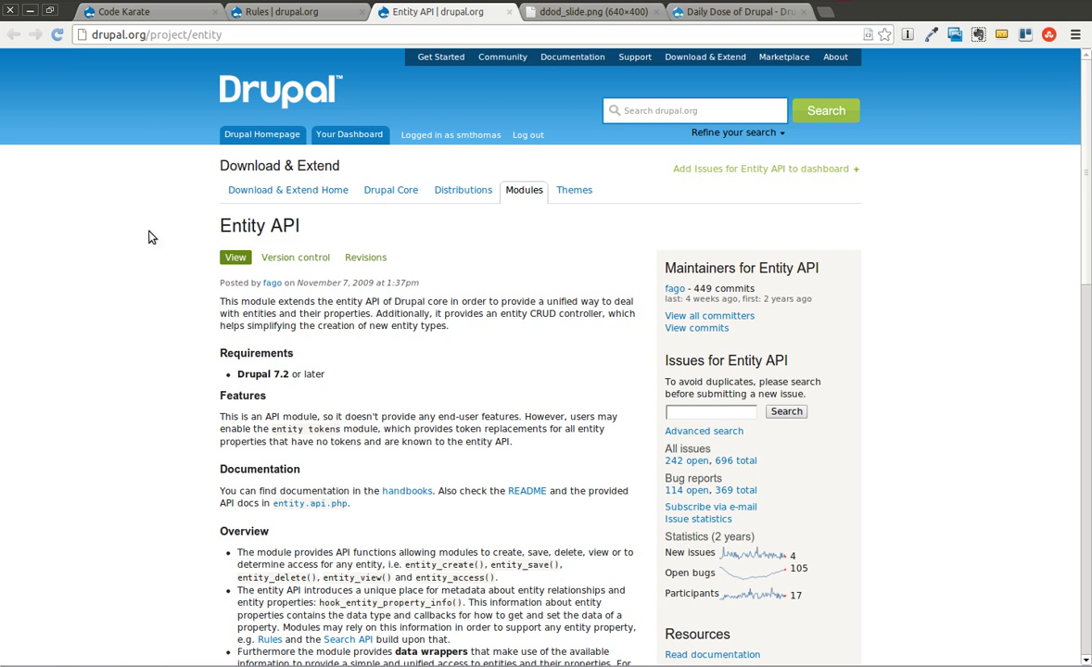
Go back to the Rules project page and read its use cases and features.
click(339, 14)
scroll(246, 427, down, 2)
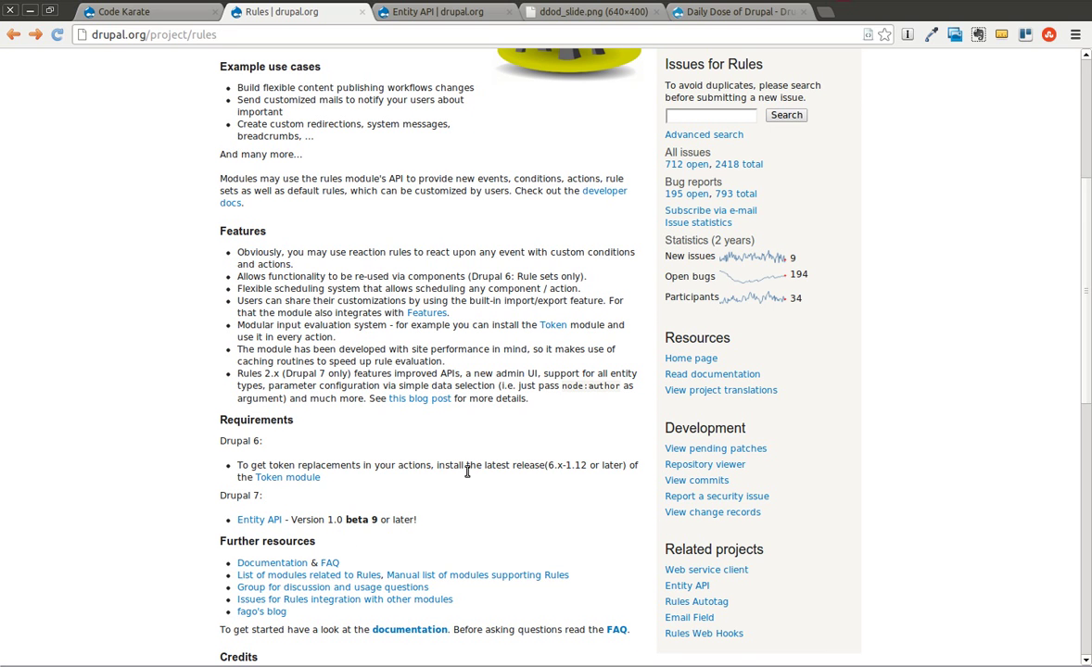
scroll(463, 466, up, 4)
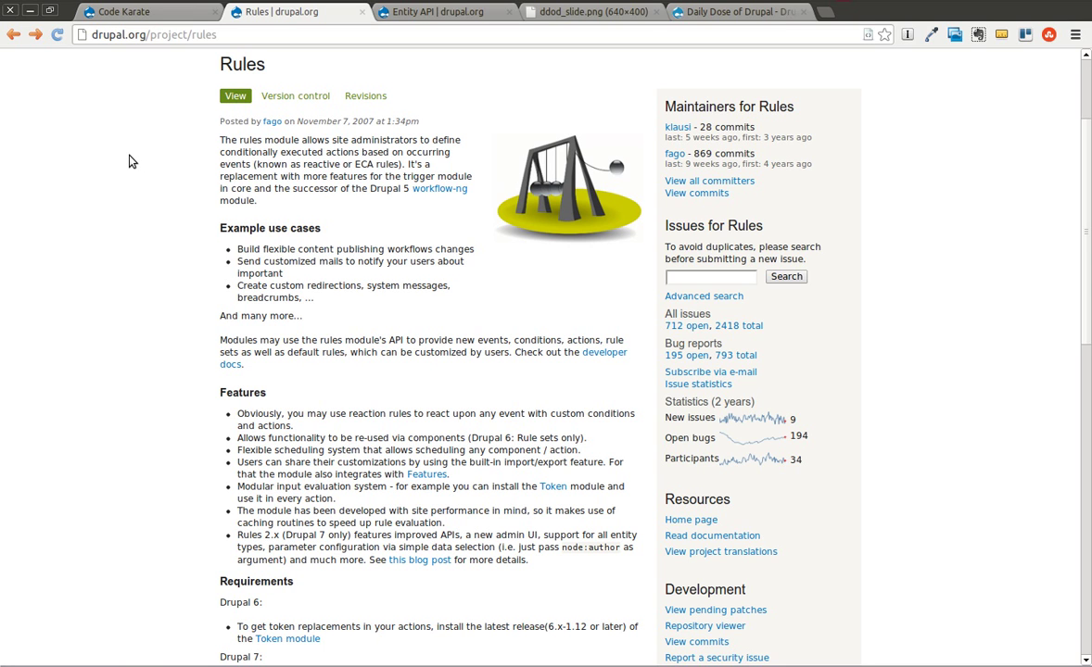
scroll(131, 161, down, 1)
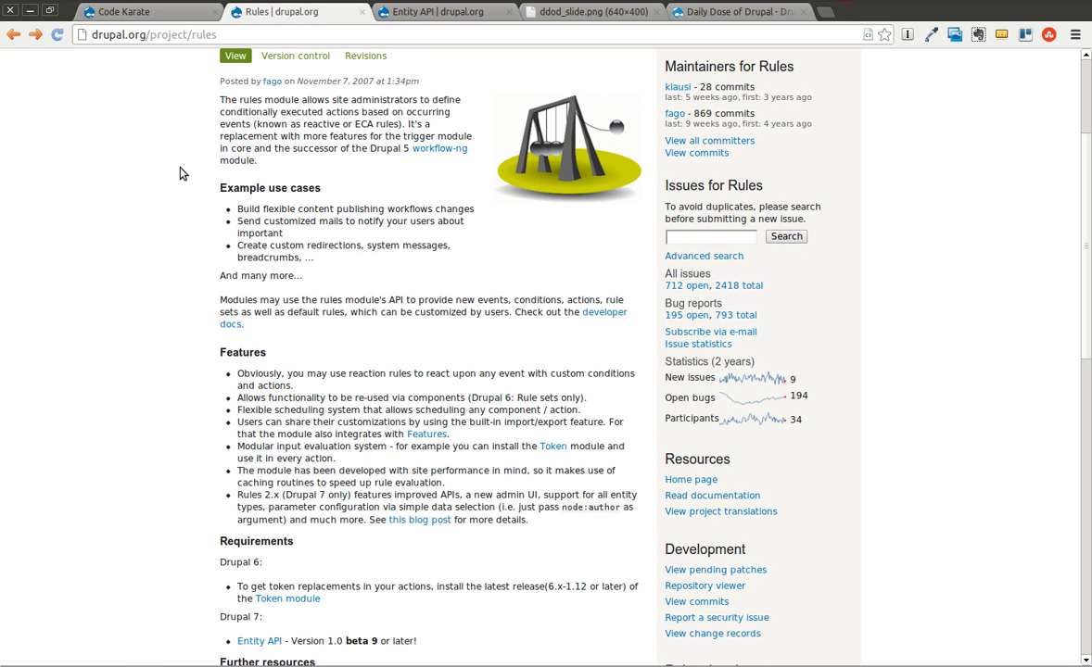
Download Rules 7.x-2.2 into the test site with 'drush dl rules', then return to the browser.
key(alt+Tab)
text(drush dl rules)
key(Return)
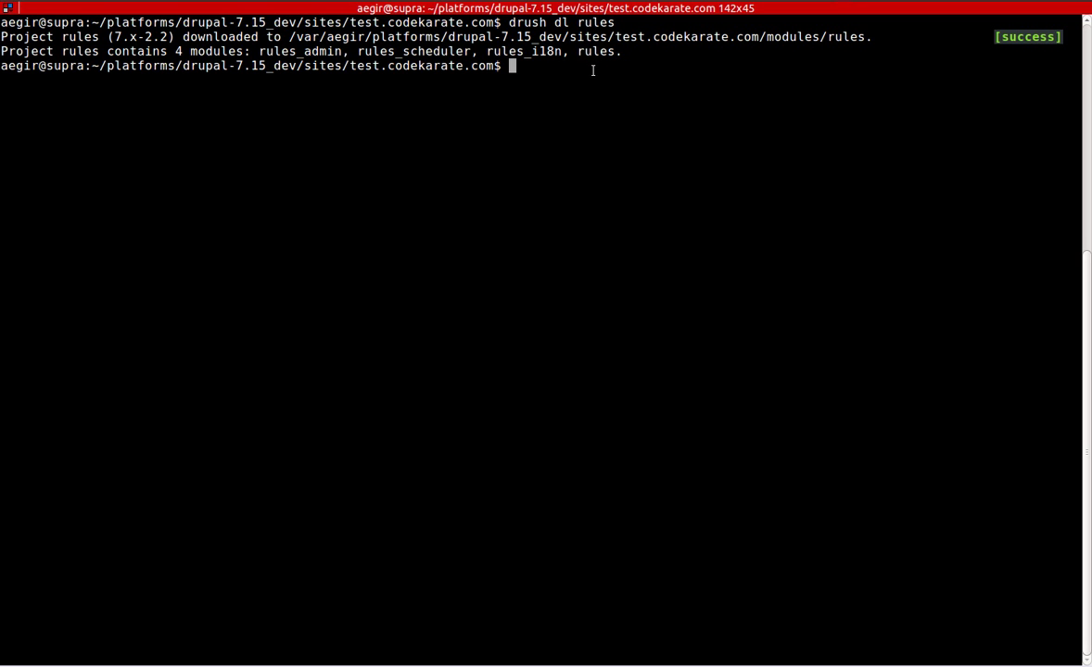
key(alt+Tab)
Go to the Code Karate test site and open its Modules admin page.
click(130, 11)
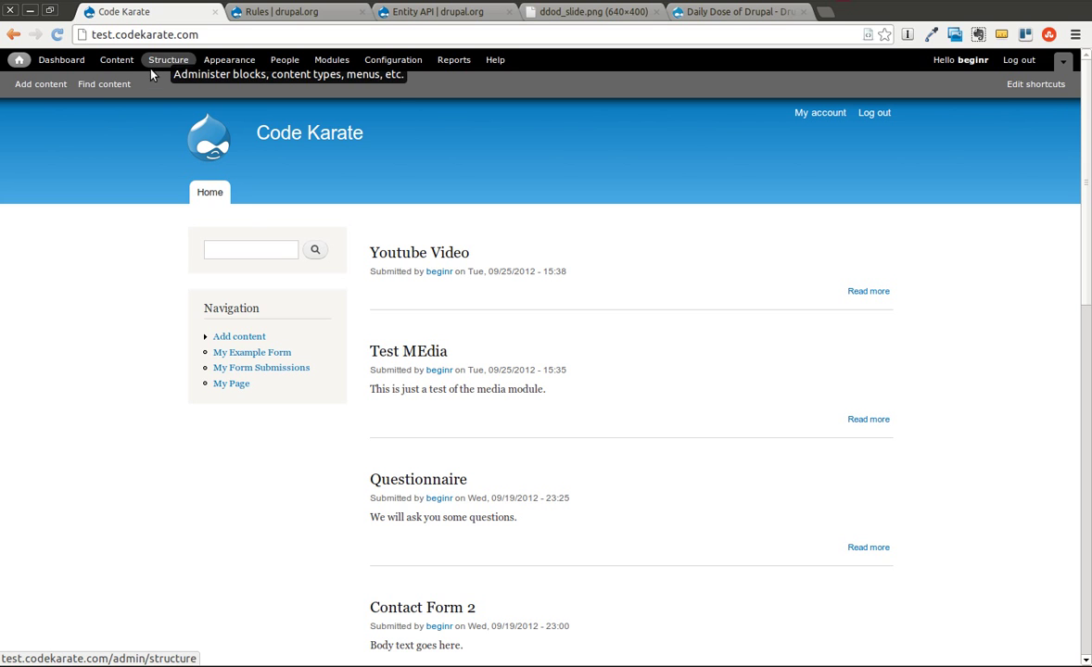
scroll(458, 498, down, 10)
scroll(457, 489, up, 10)
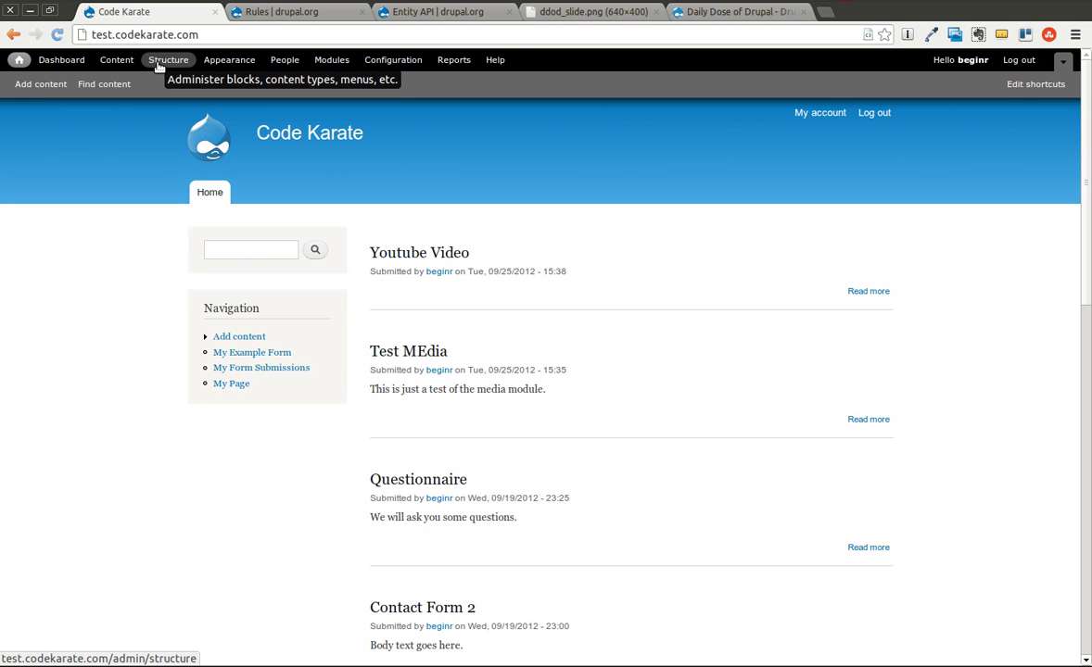
click(326, 61)
In the RULES section of the module list, tick Rules and Rules UI.
scroll(540, 316, down, 15)
scroll(540, 364, down, 10)
scroll(535, 355, down, 15)
scroll(535, 350, down, 3)
scroll(535, 350, up, 2)
scroll(535, 350, down, 7)
scroll(535, 352, down, 3)
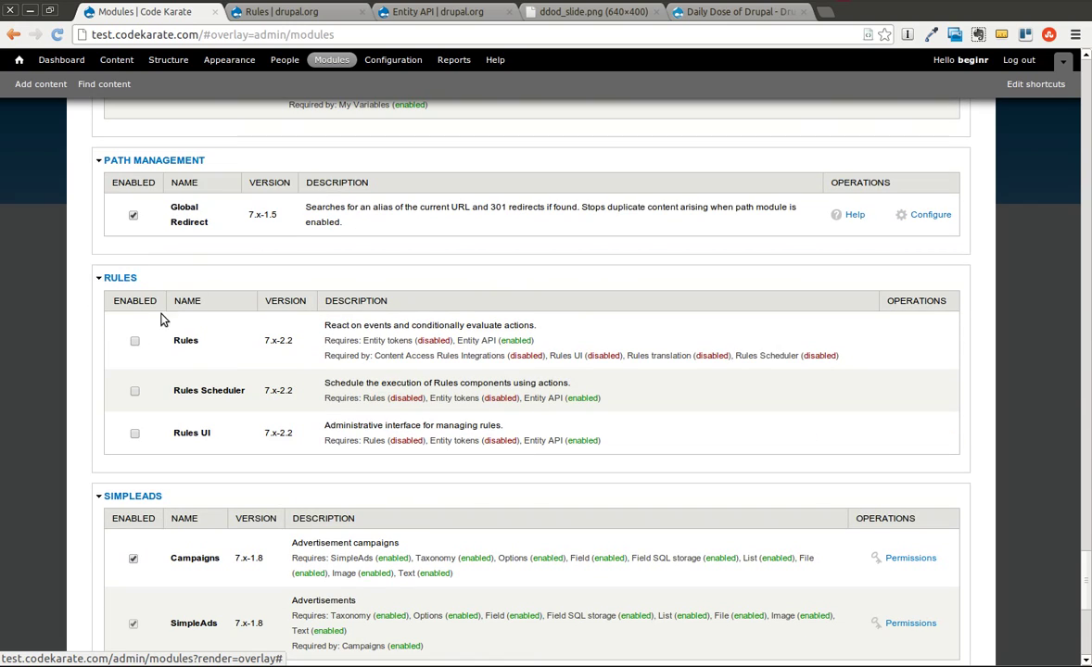
scroll(609, 448, up, 6)
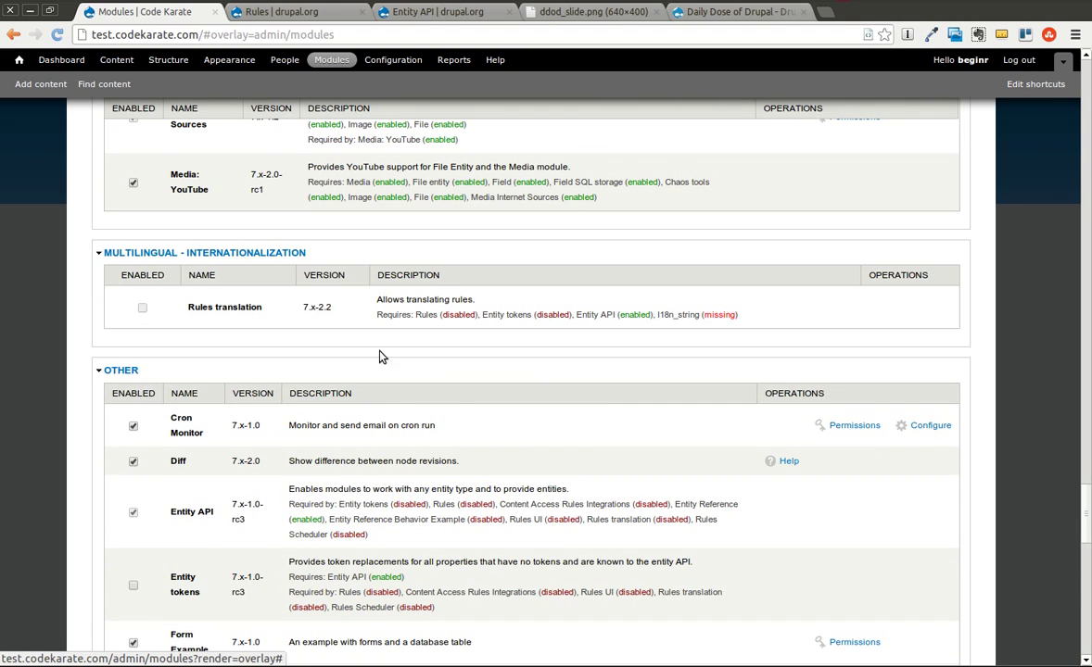
scroll(384, 360, down, 6)
scroll(404, 364, down, 5)
scroll(406, 365, up, 4)
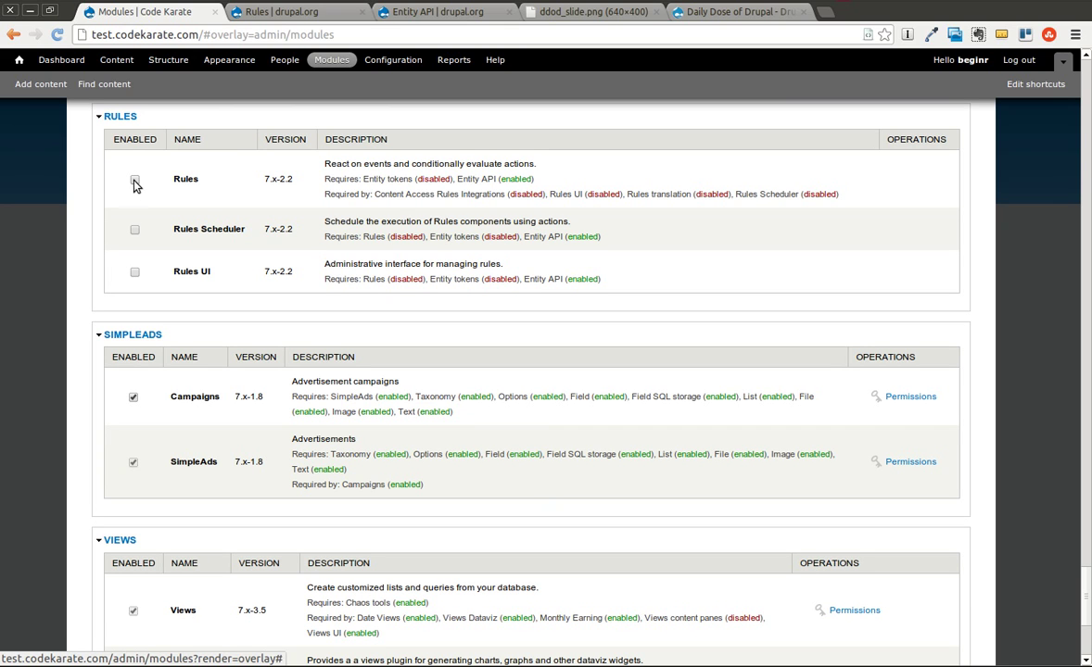
click(134, 181)
click(134, 272)
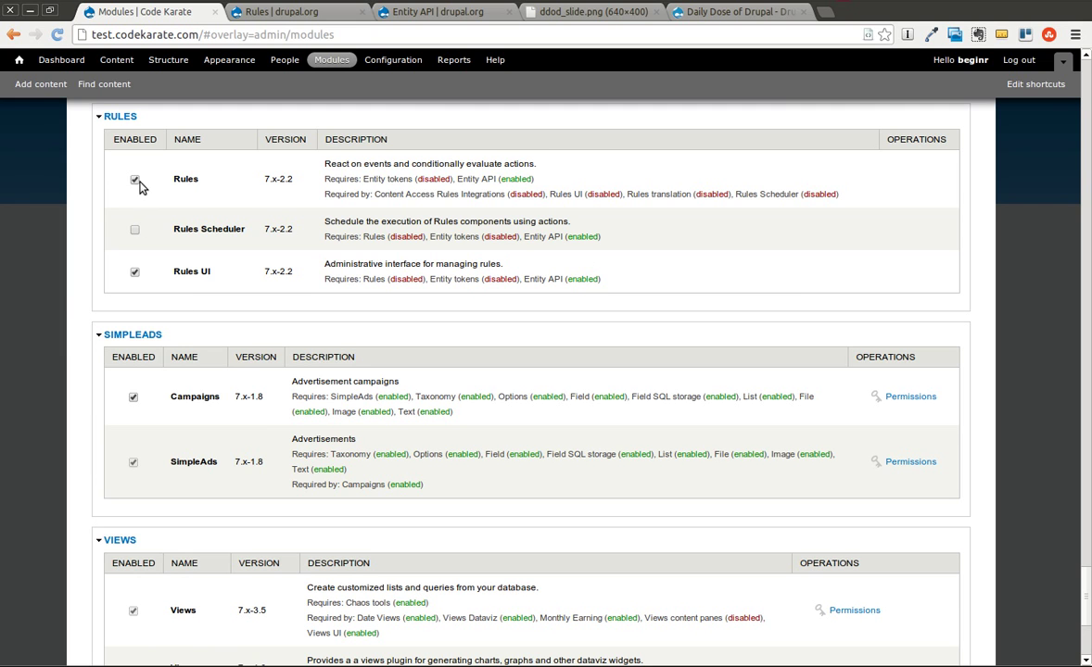
scroll(632, 272, down, 6)
Save the modules, agree to also enable Entity tokens, and open the Rules configure page.
click(116, 595)
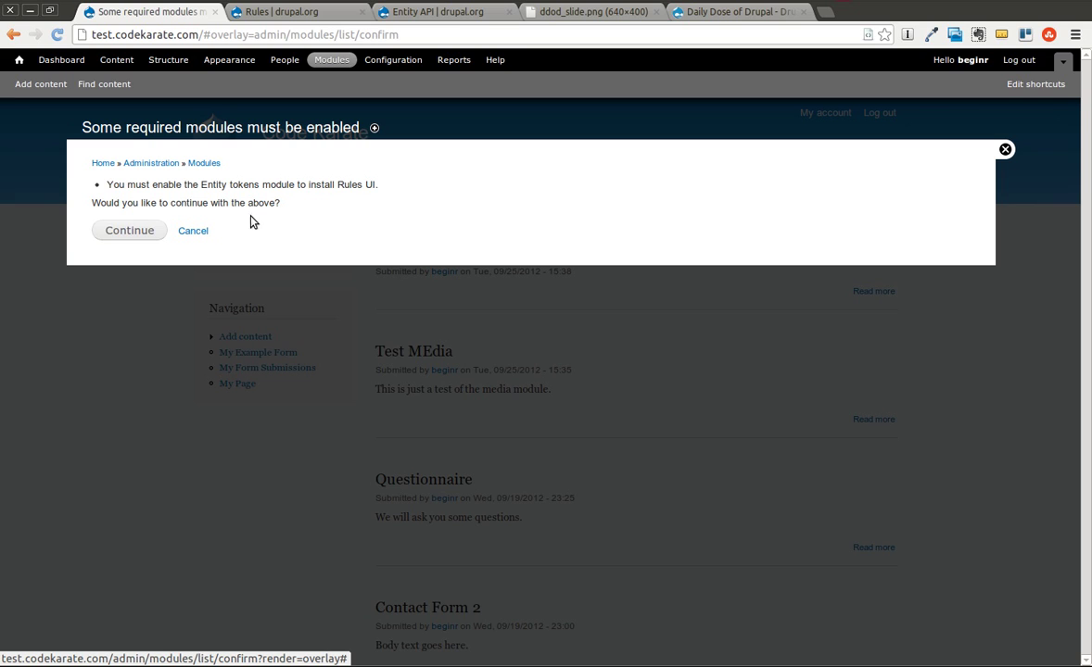
click(141, 231)
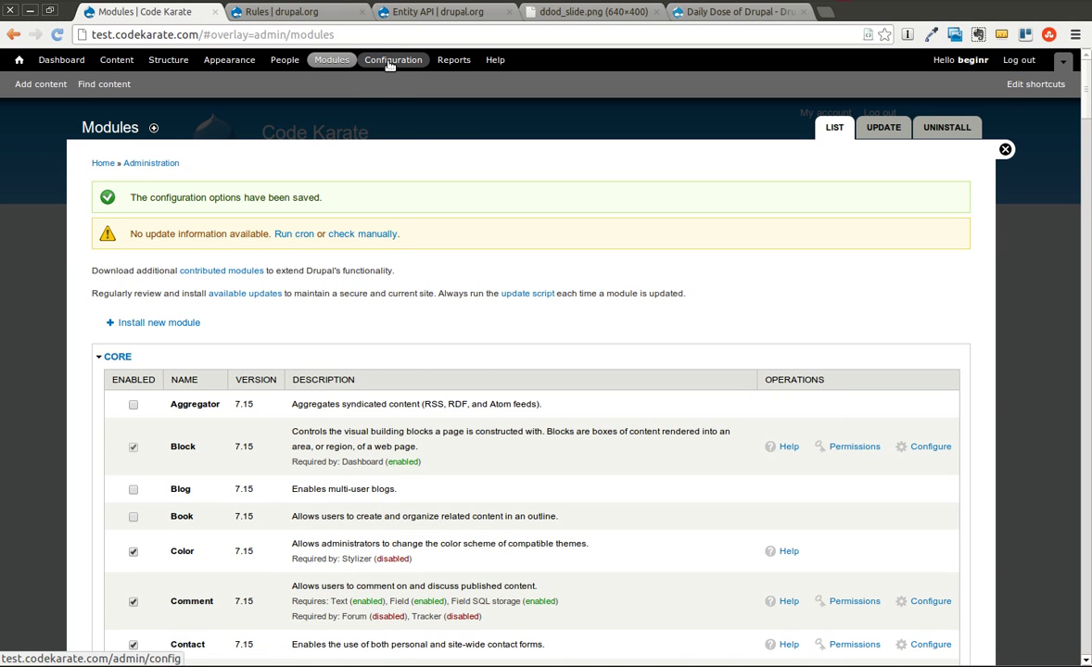
scroll(424, 242, down, 20)
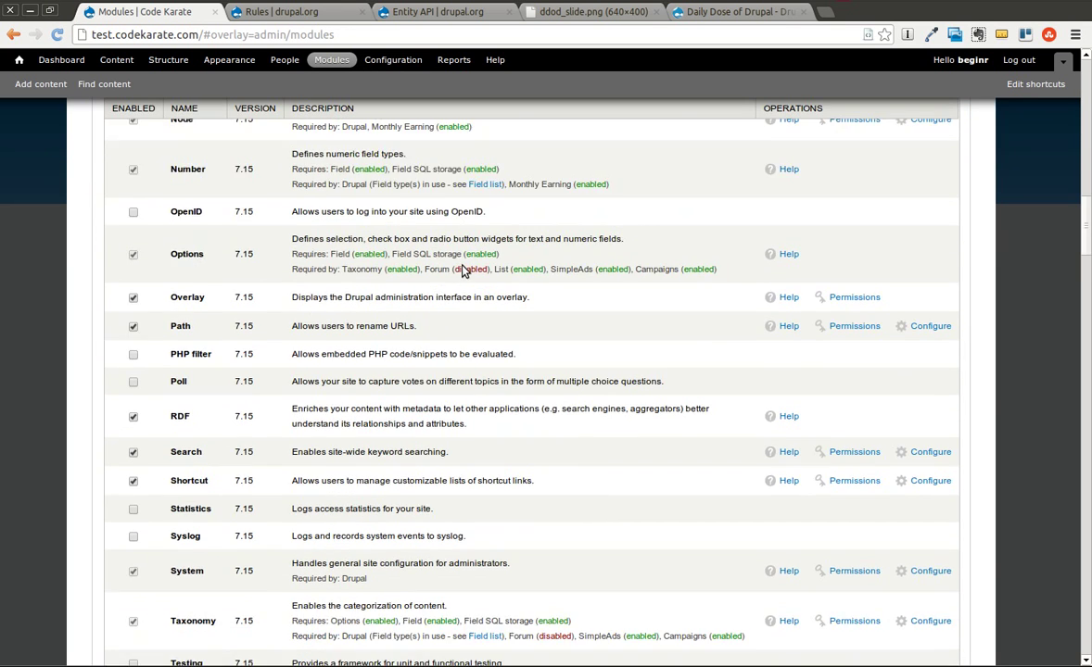
scroll(463, 265, down, 20)
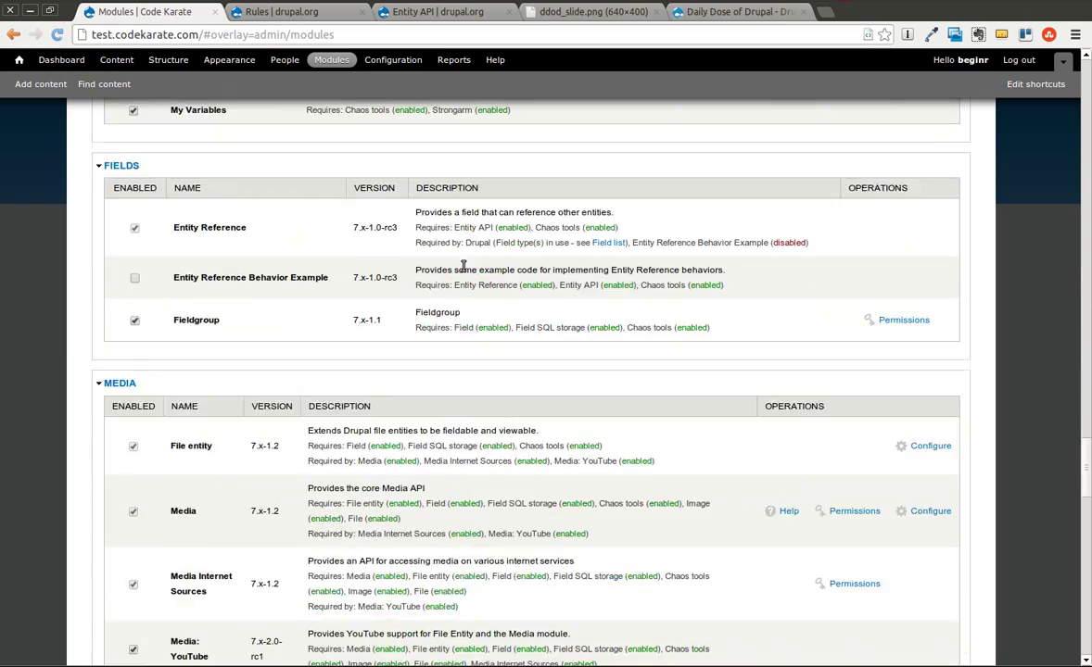
scroll(463, 265, down, 14)
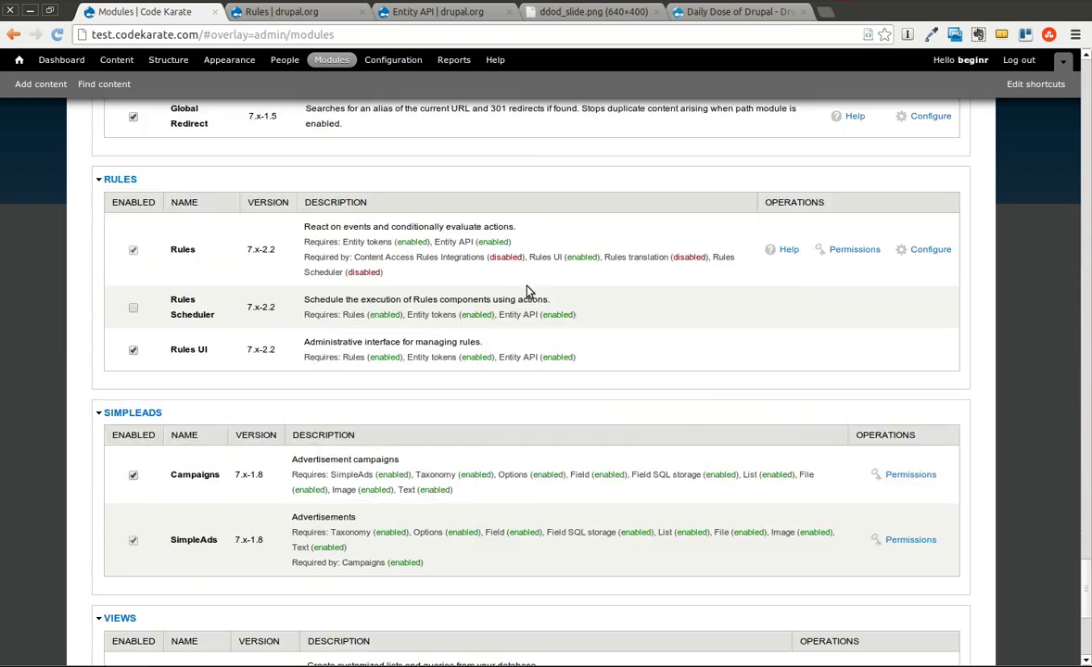
scroll(594, 316, up, 4)
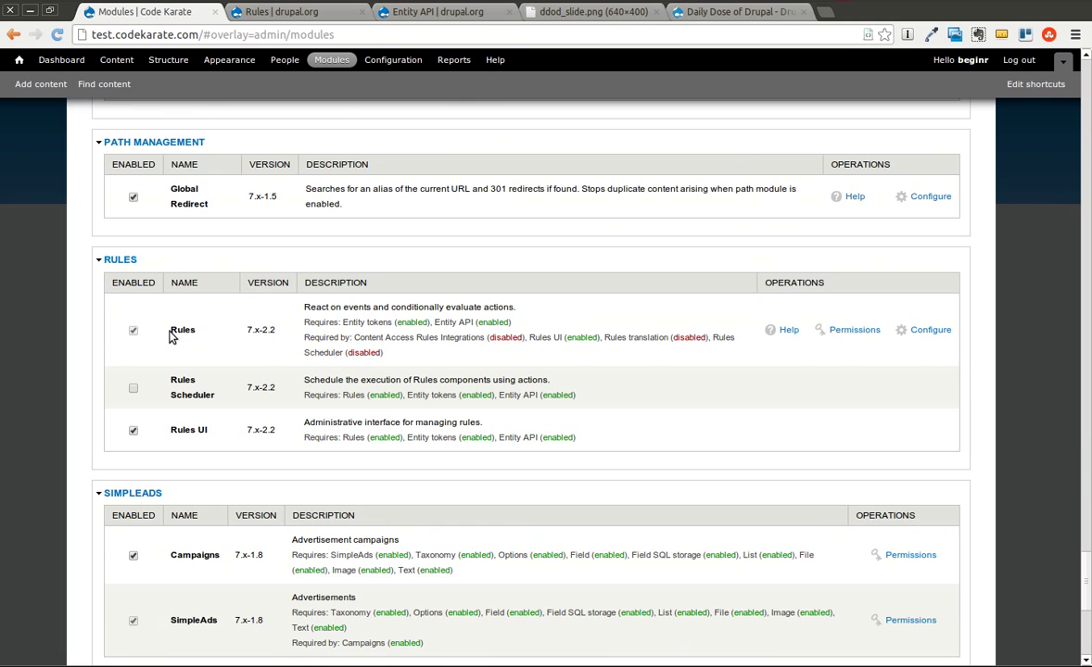
drag(169, 329, 201, 329)
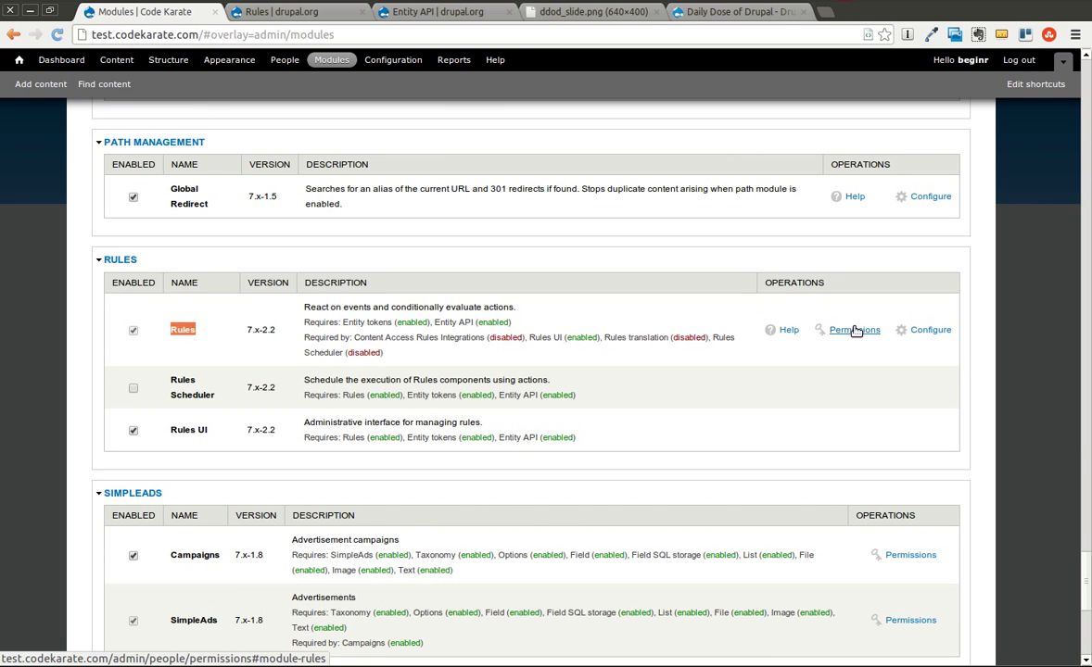
click(922, 332)
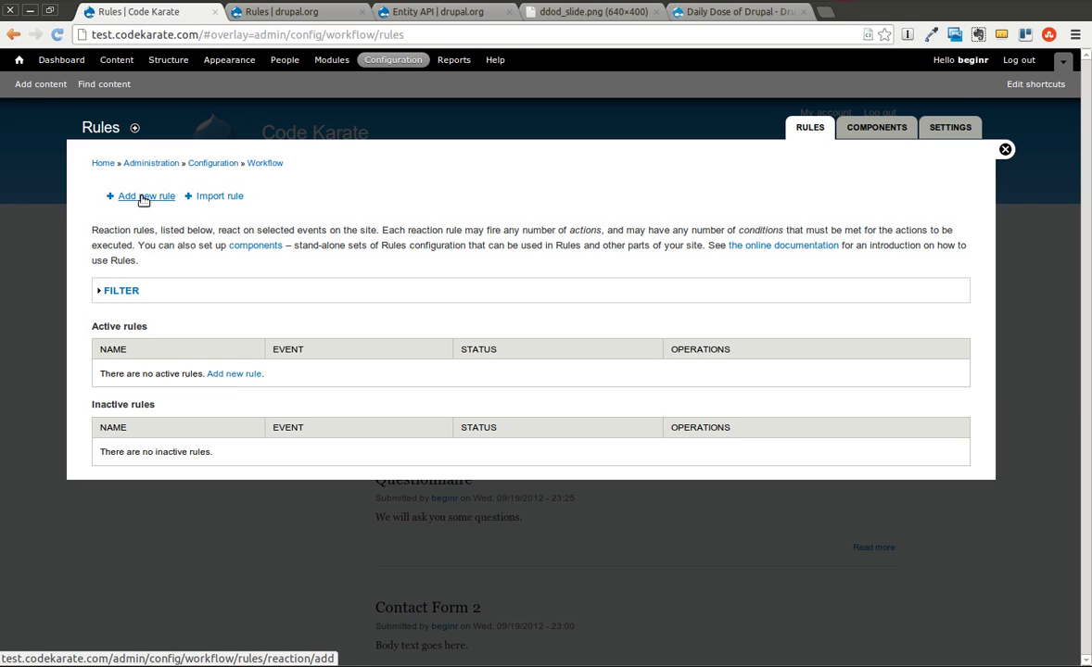
Start a new rule named 'Send email on Cron run'.
click(141, 197)
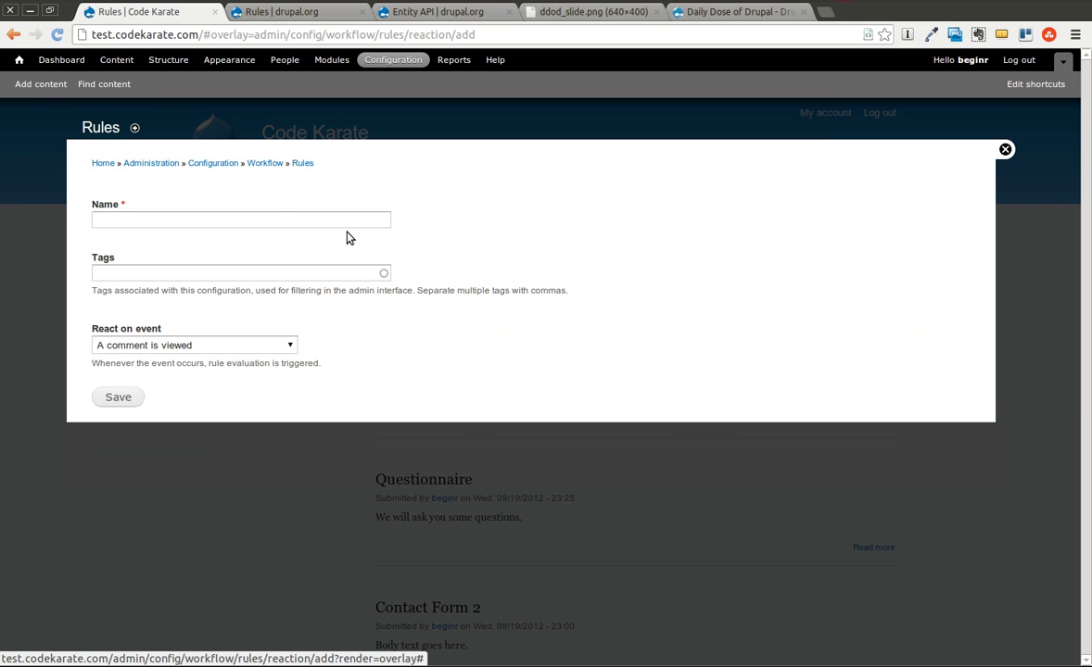
click(271, 223)
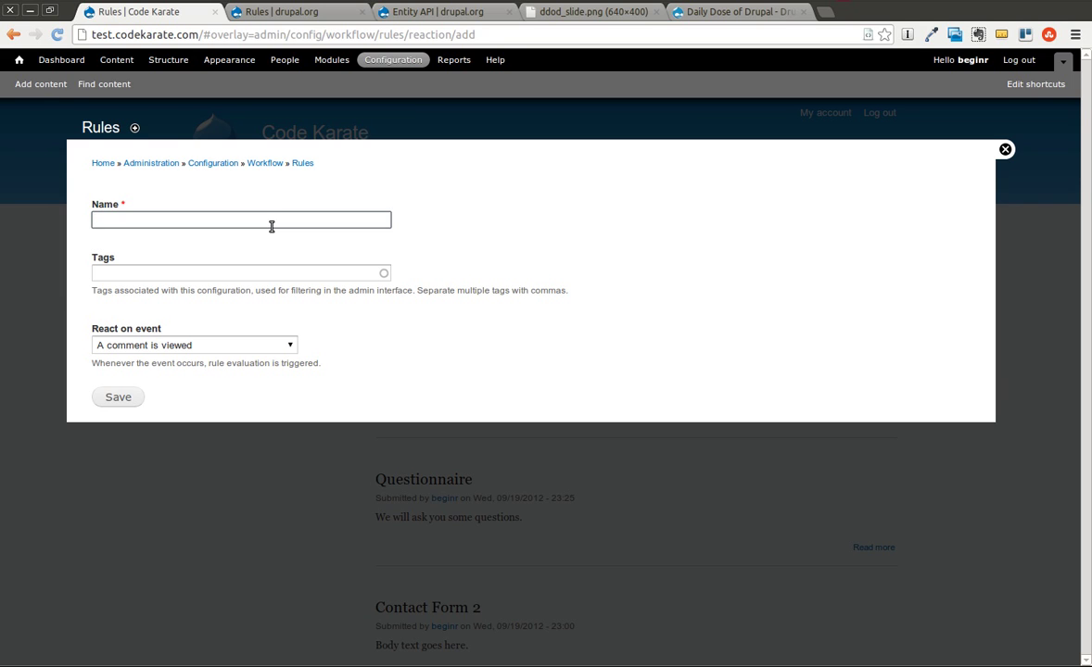
text(Sen)
key(Down)
key(Tab)
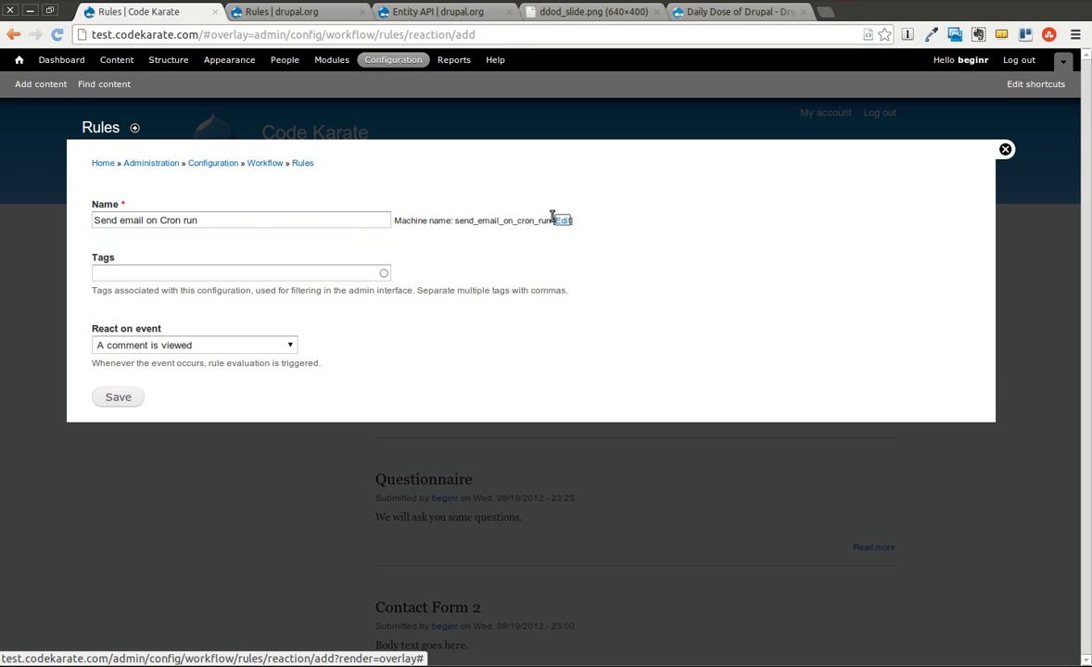
Enter 'admin' as the rule's tag.
click(289, 276)
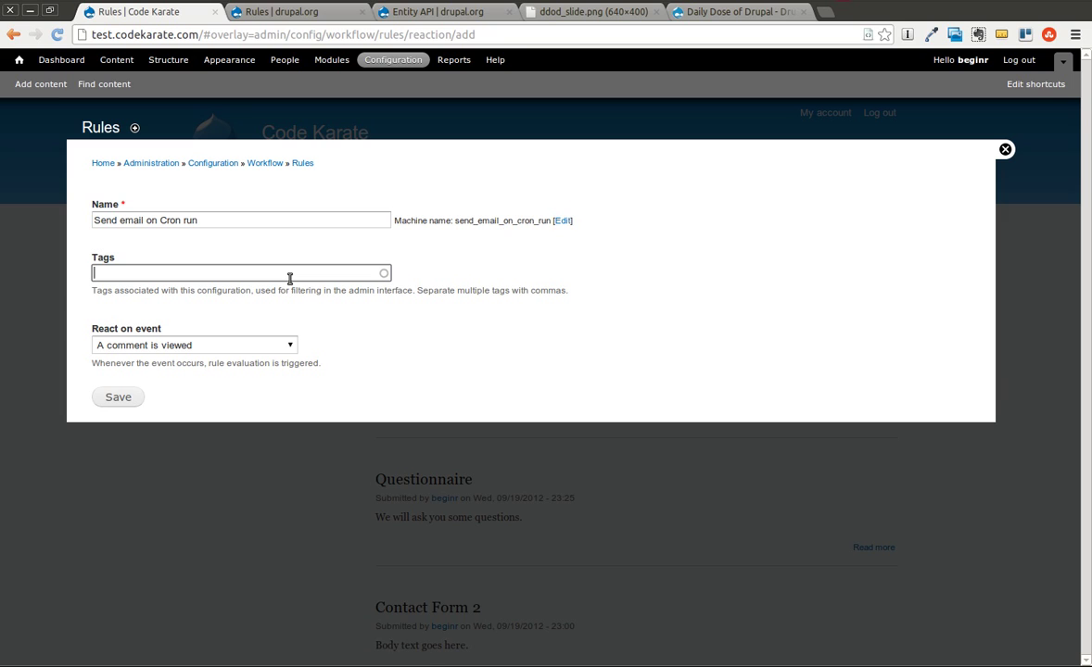
text(admin)
click(301, 292)
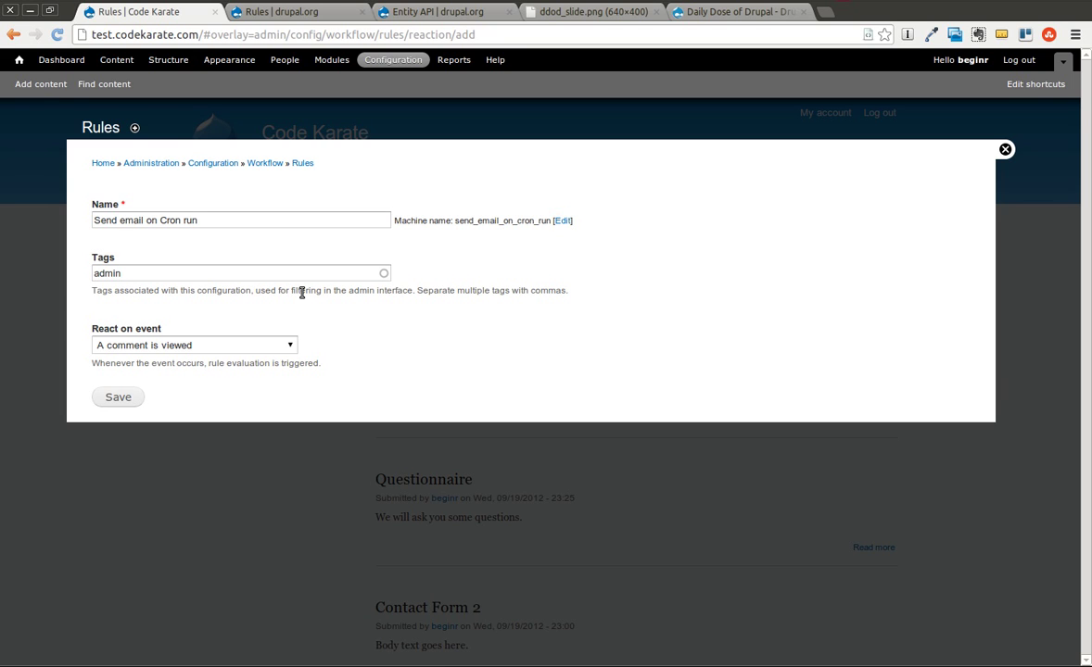
drag(135, 269, 81, 271)
click(81, 276)
Set the rule's event to 'Cron maintenance tasks are performed' and save the rule.
click(209, 344)
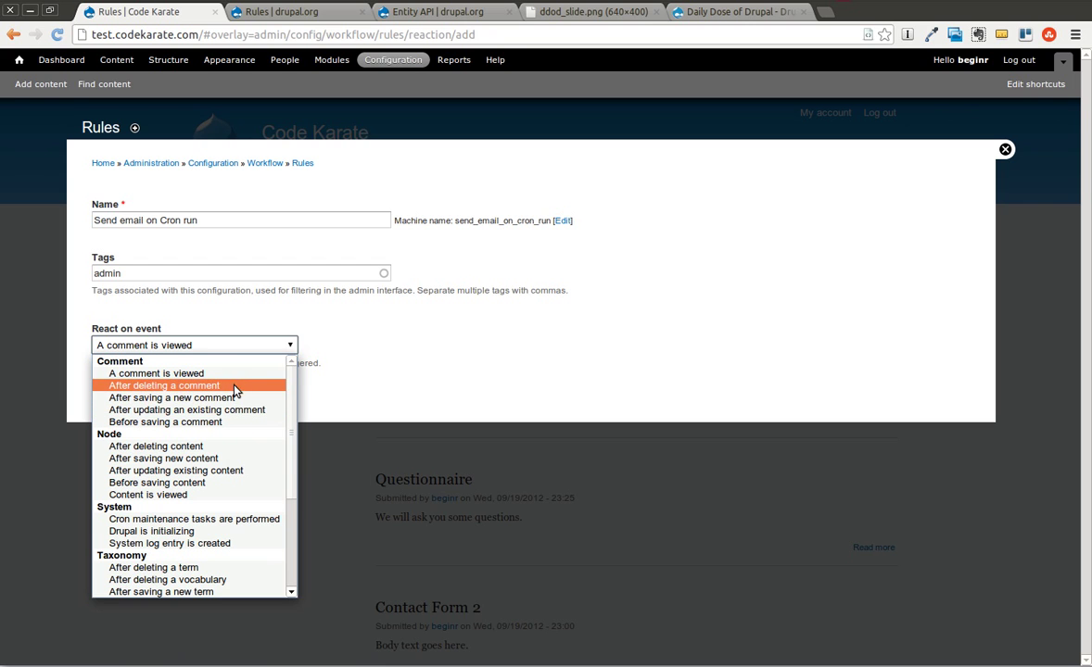
scroll(248, 397, down, 1)
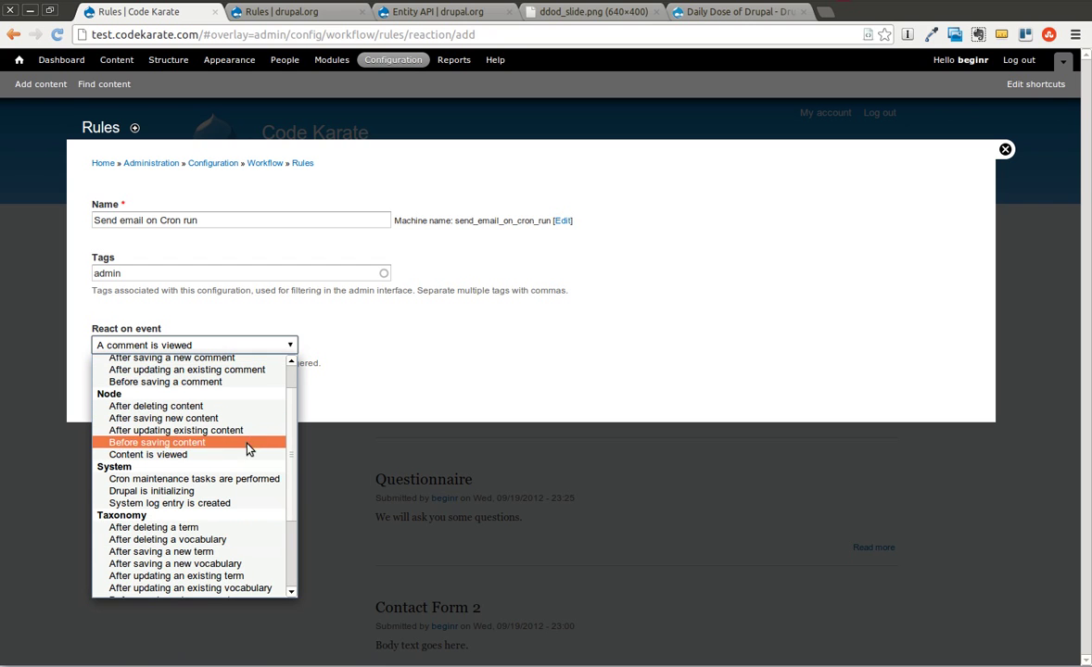
scroll(219, 409, up, 1)
scroll(227, 431, down, 1)
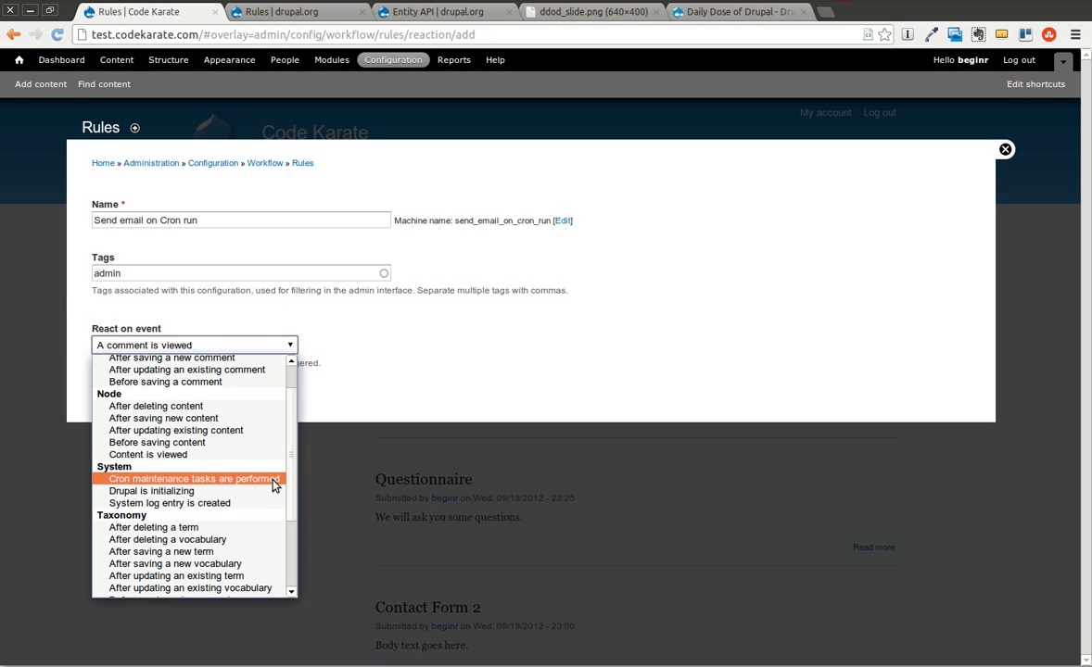
scroll(208, 389, up, 1)
scroll(208, 431, down, 4)
scroll(218, 463, up, 4)
scroll(225, 487, down, 1)
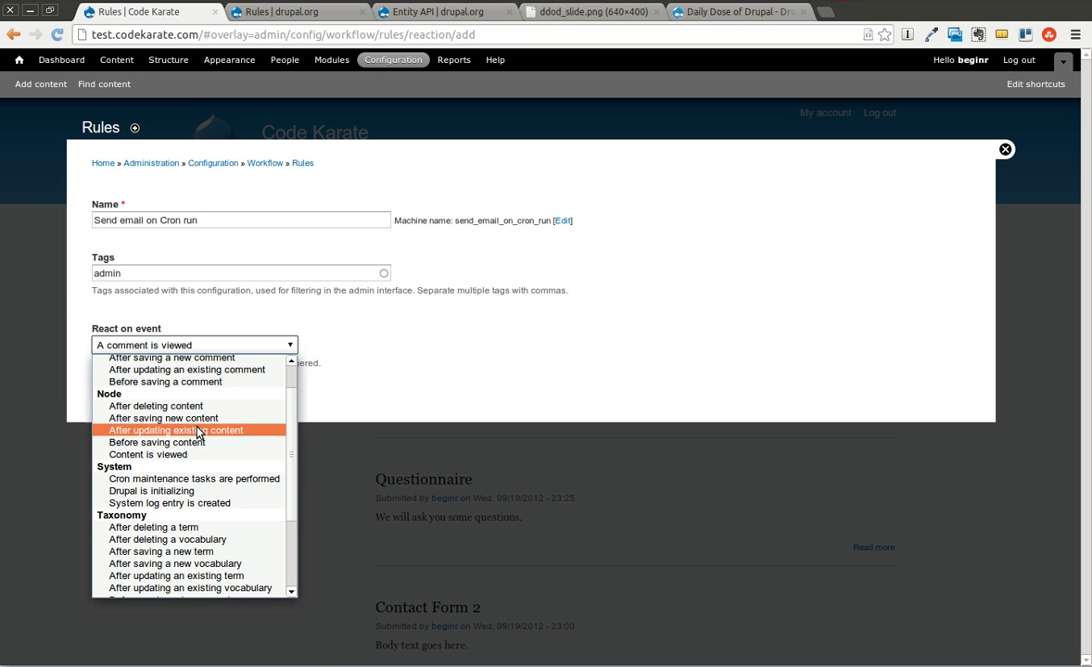
scroll(230, 424, up, 1)
scroll(228, 489, down, 1)
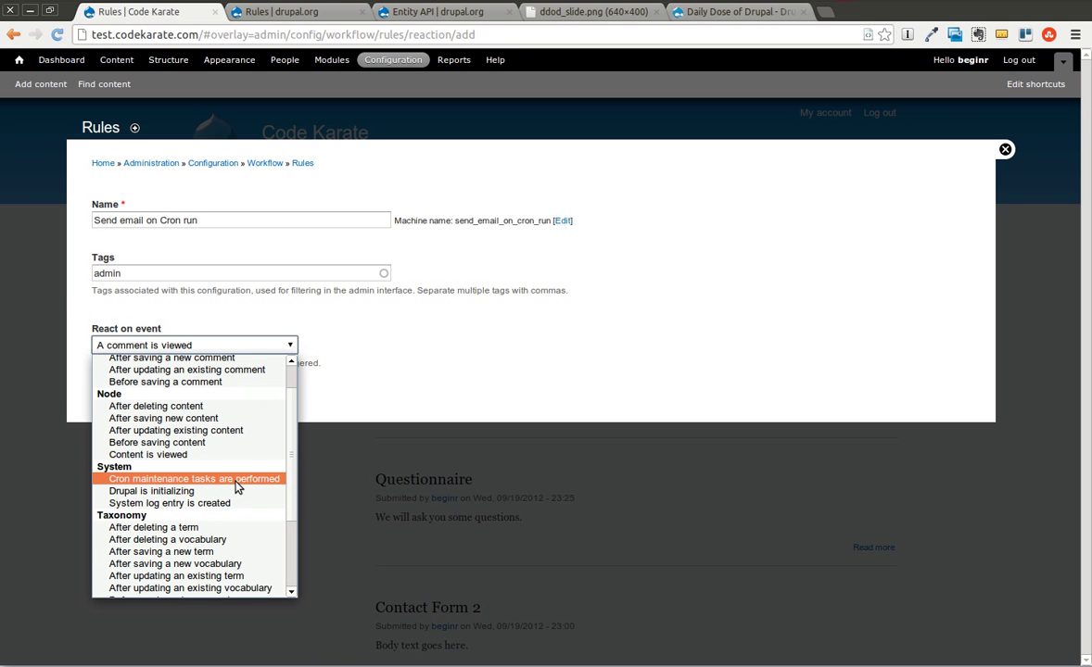
click(284, 485)
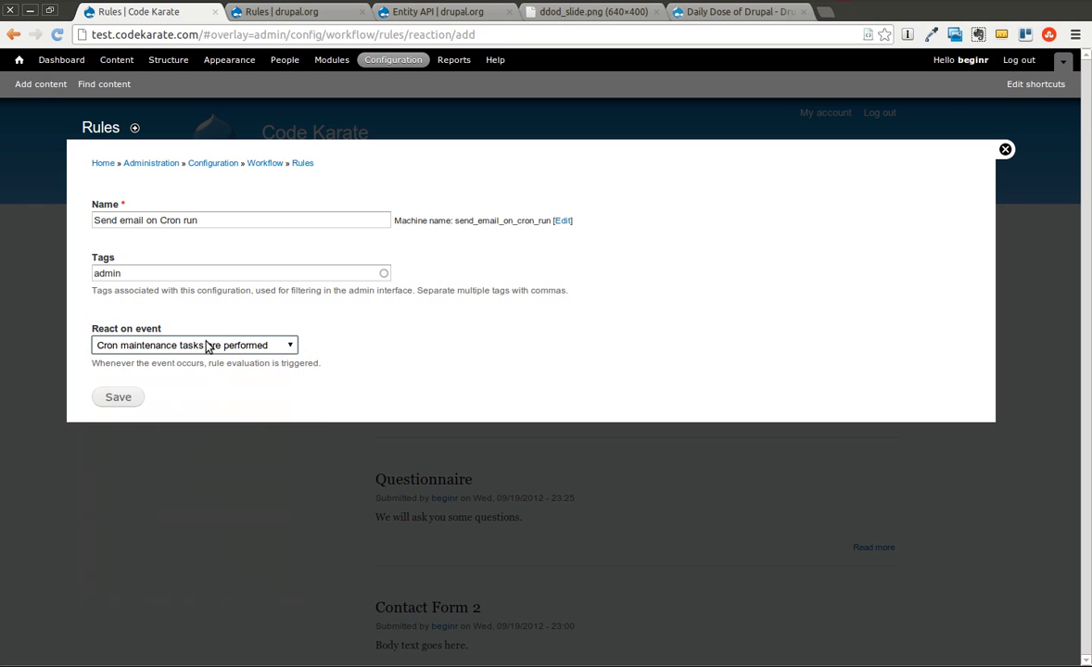
click(292, 348)
click(263, 483)
click(120, 399)
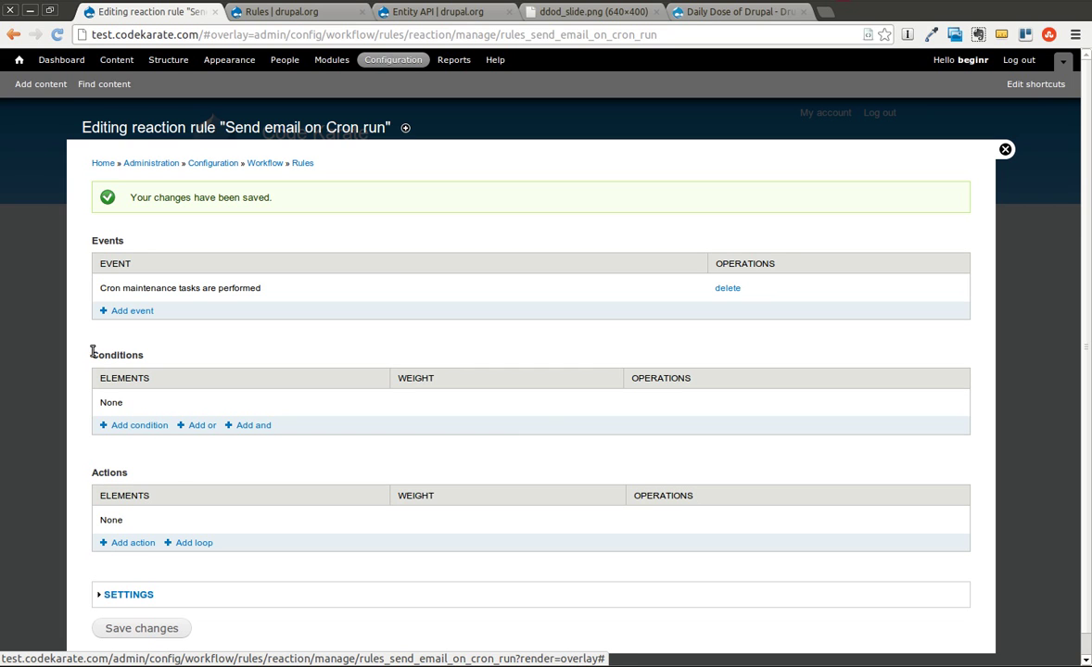
Add the System > Send mail action to the 'Send email on Cron run' rule.
click(132, 544)
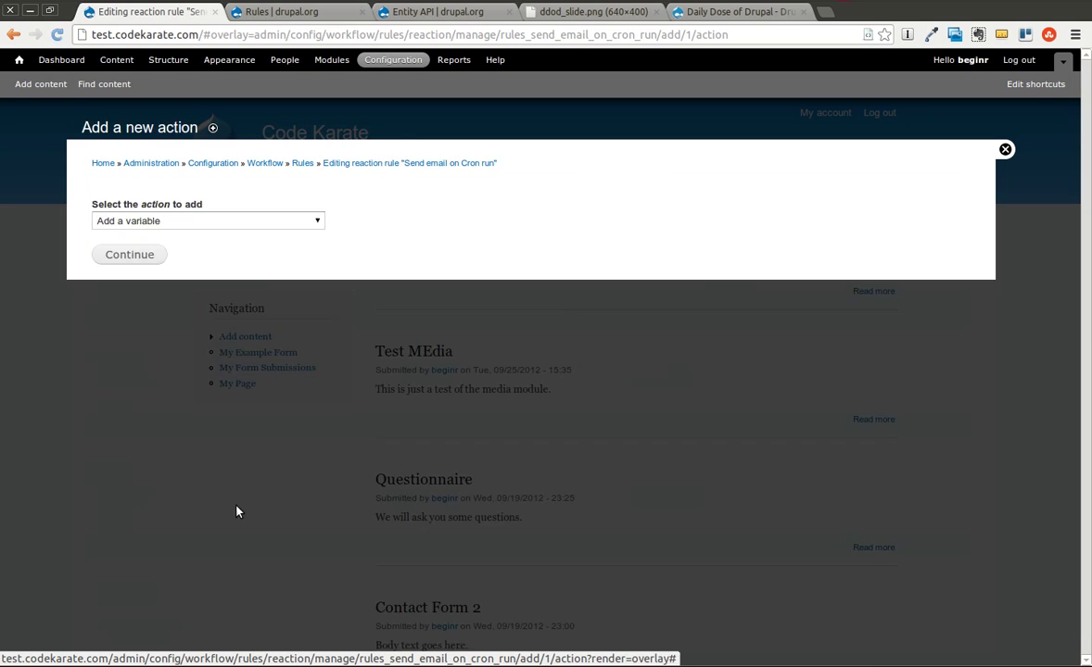
click(203, 219)
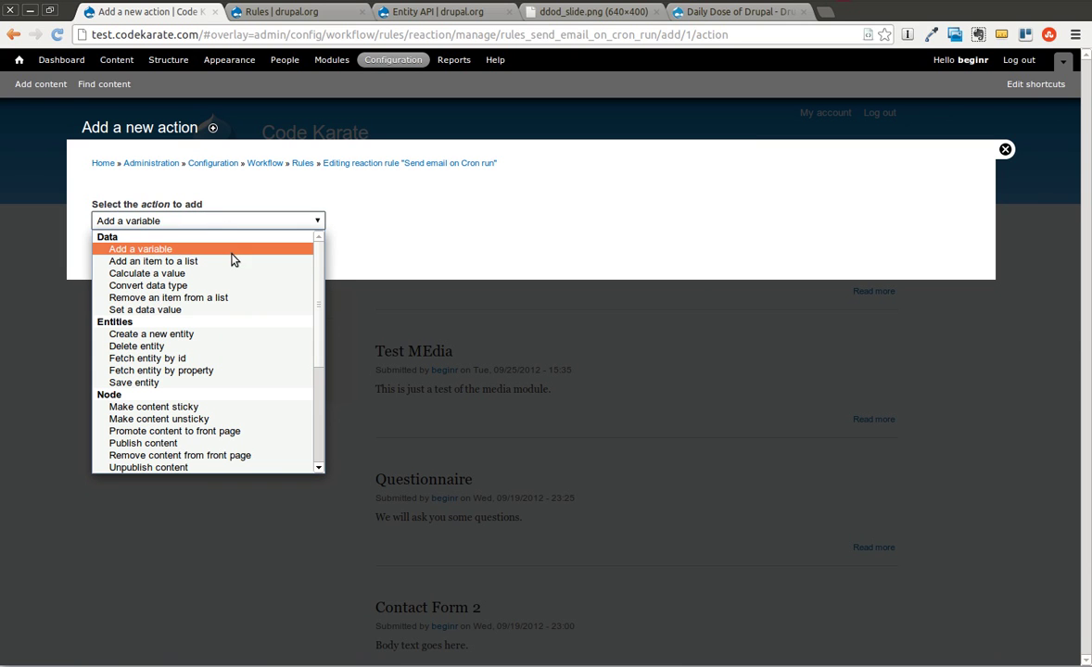
scroll(302, 261, down, 2)
scroll(322, 304, down, 4)
scroll(305, 361, up, 3)
scroll(312, 308, up, 3)
scroll(263, 292, down, 4)
scroll(264, 297, down, 1)
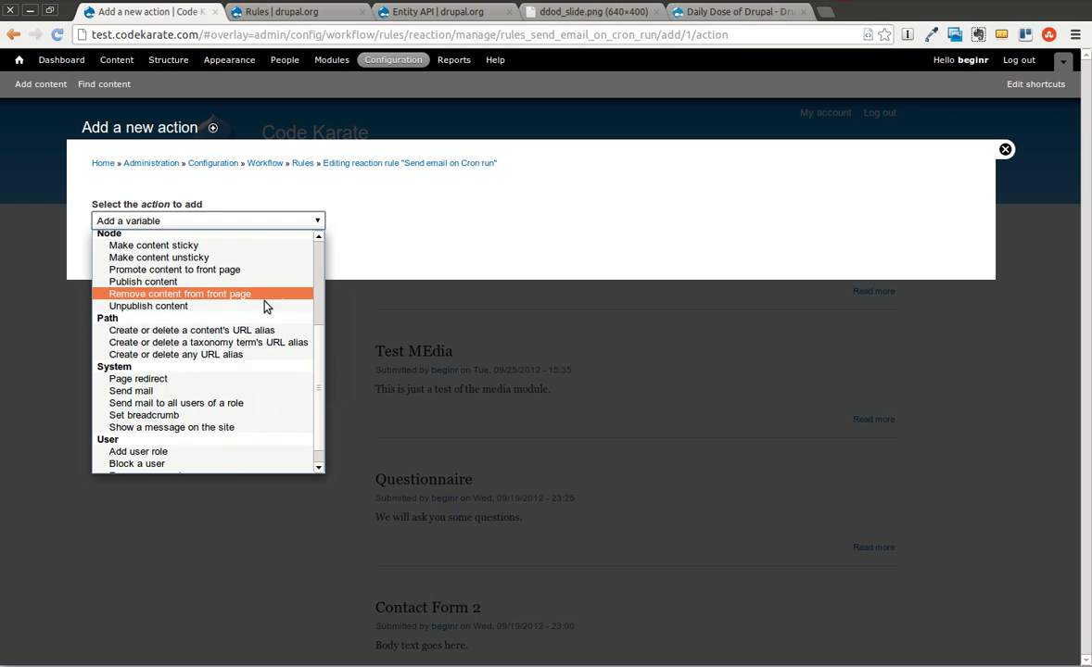
click(163, 394)
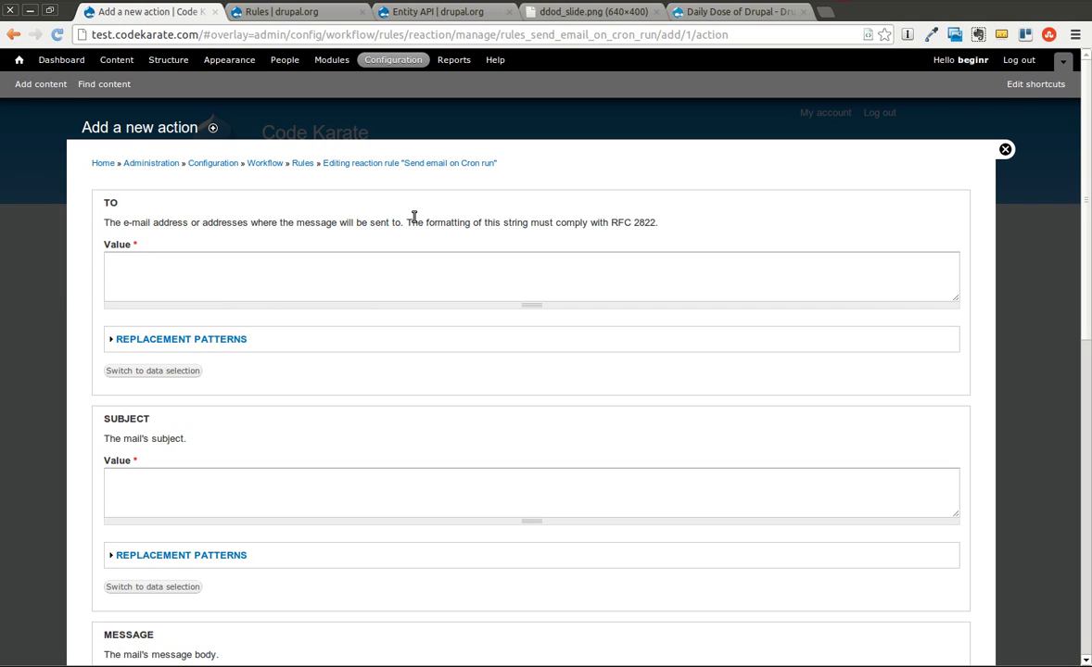
Enter the recipient's e-mail address in the Send mail TO field, noting the [site:mail] token.
click(353, 271)
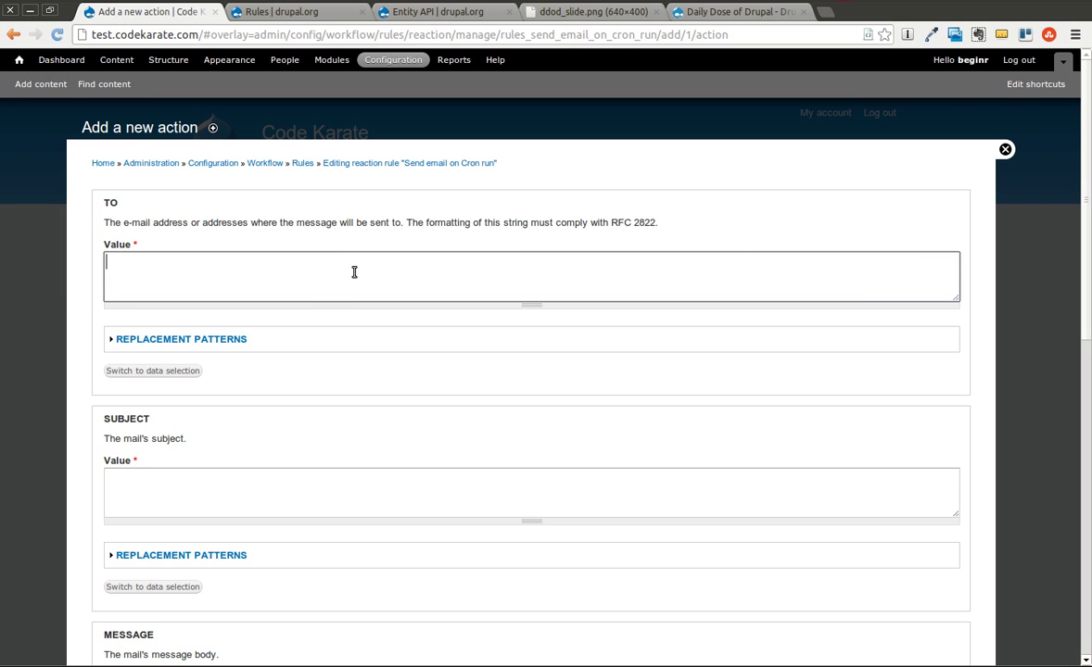
click(224, 341)
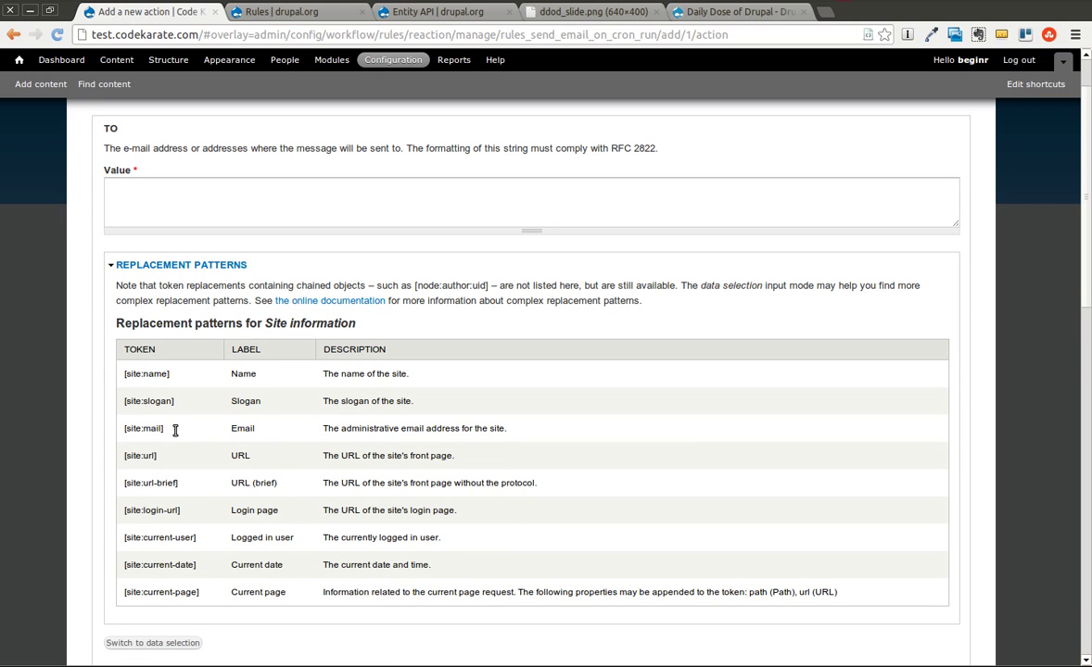
triple_click(128, 428)
click(149, 196)
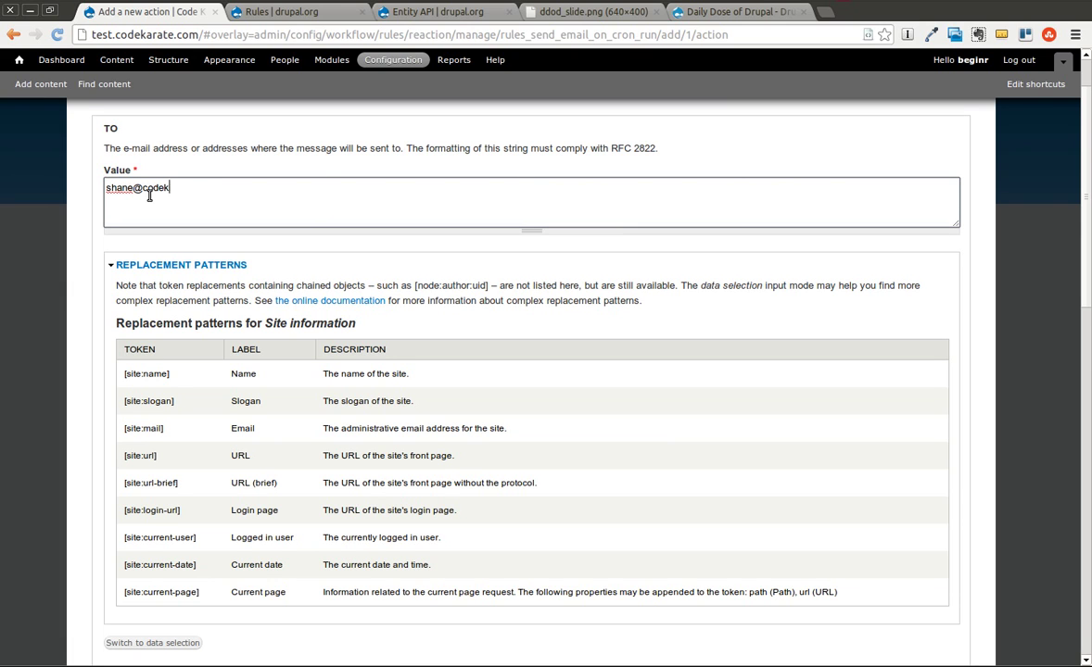
scroll(85, 262, down, 3)
scroll(93, 269, down, 1)
scroll(108, 273, up, 5)
click(146, 266)
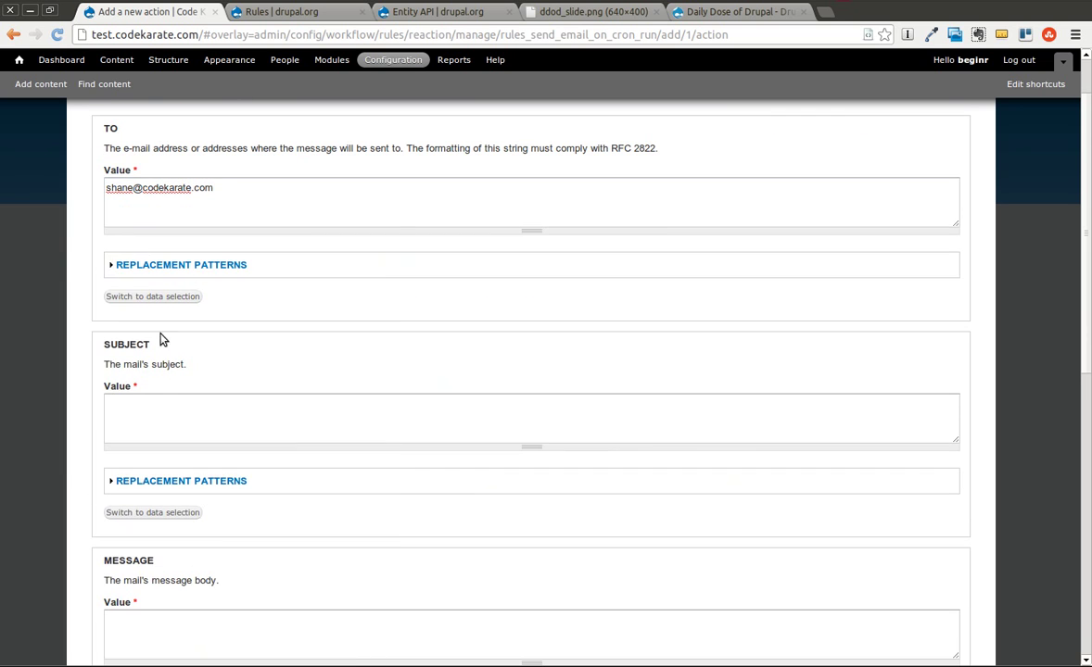
click(189, 396)
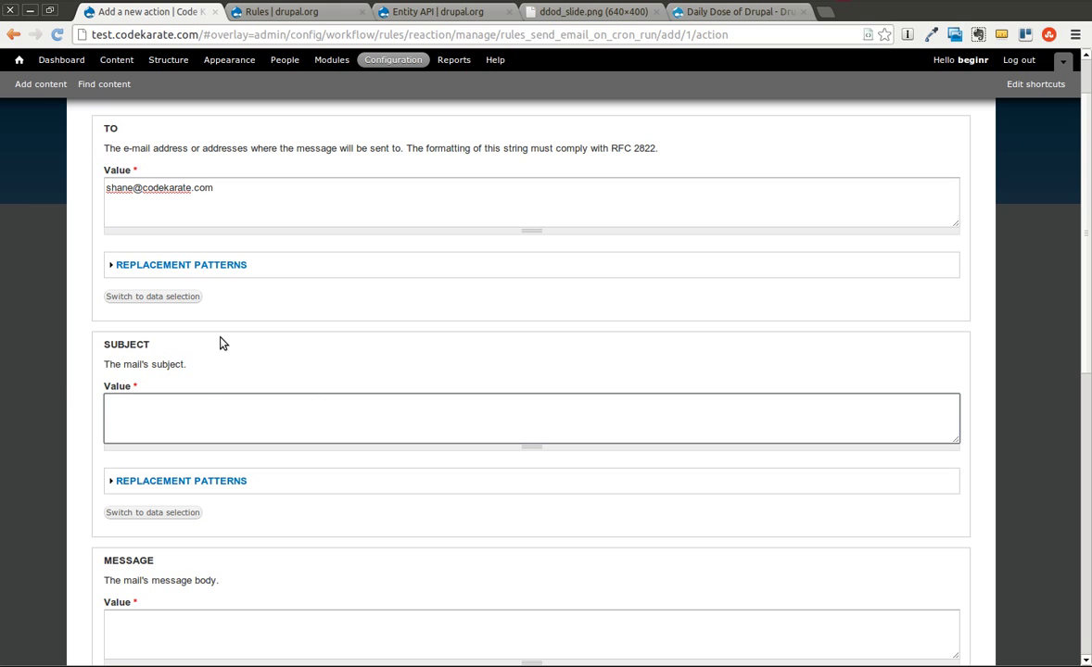
Type 'Cron has run on' in the subject and paste the [site:name] token after it.
click(202, 481)
click(152, 211)
text(Cron has run on)
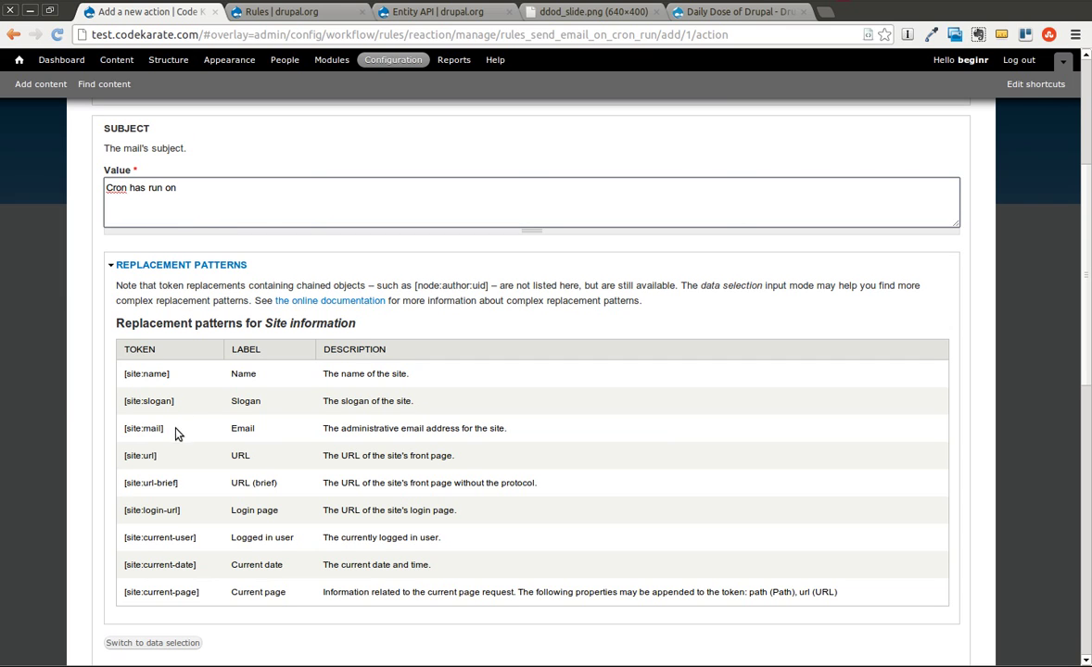
drag(170, 376, 121, 376)
key(ctrl+c)
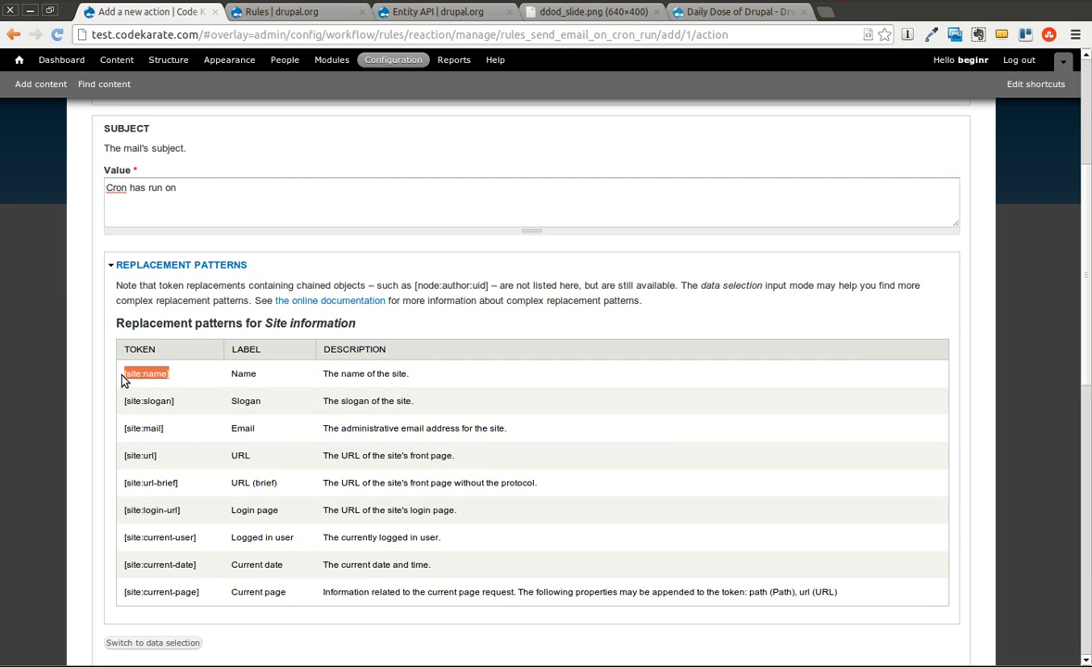
click(208, 187)
key(ctrl+v)
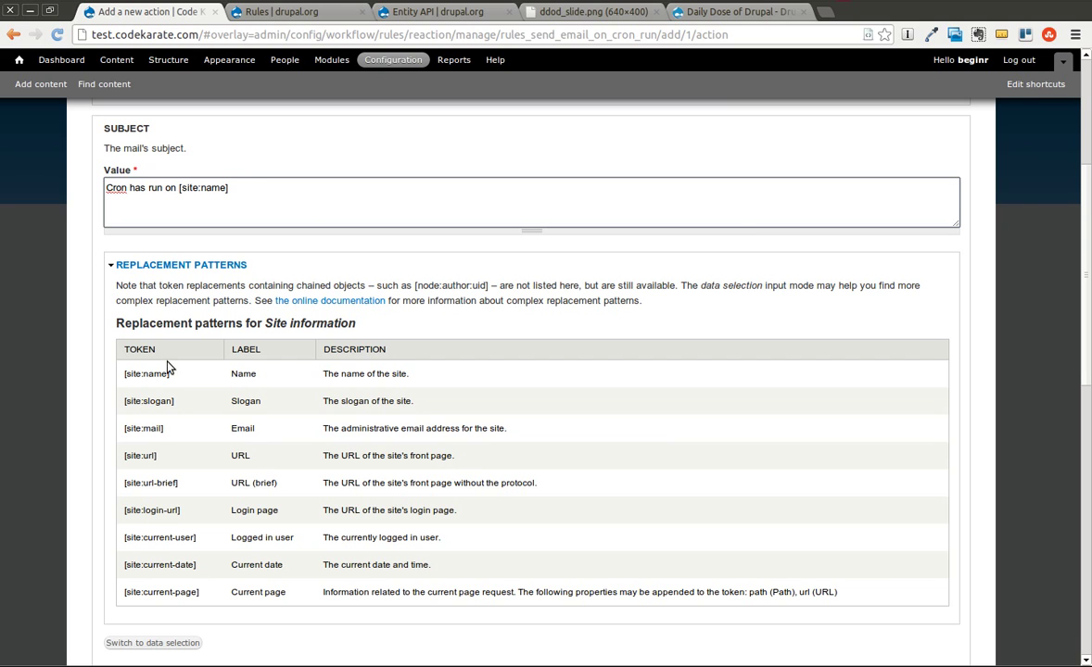
Check the [site:name] token in the subject against its description, then collapse the replacement patterns.
drag(324, 372, 406, 380)
click(421, 383)
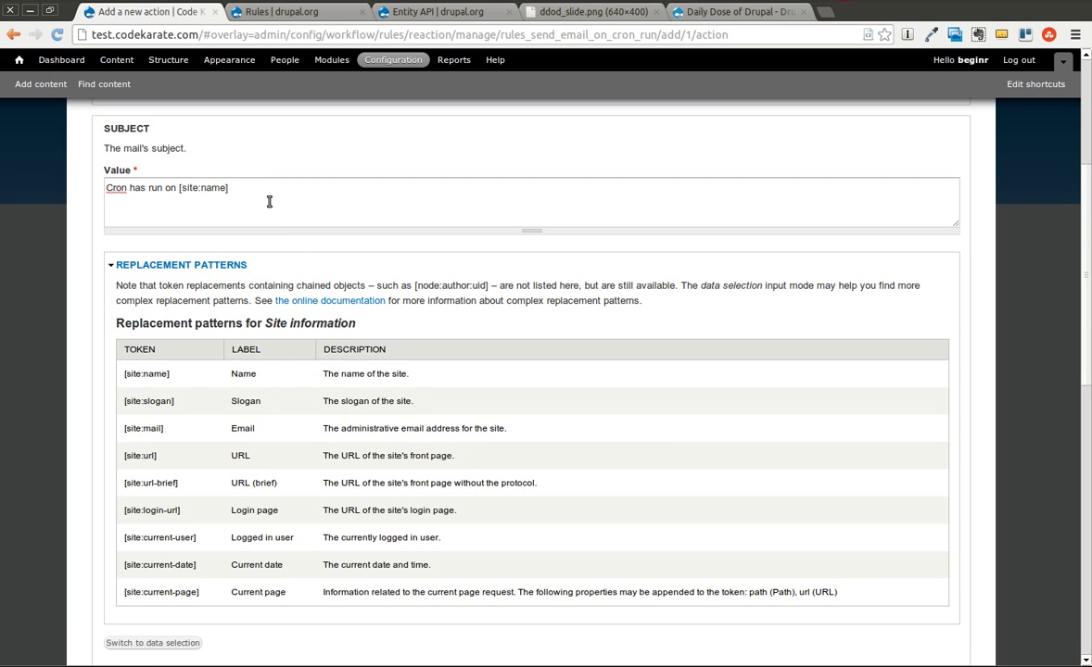
click(232, 187)
drag(231, 187, 179, 189)
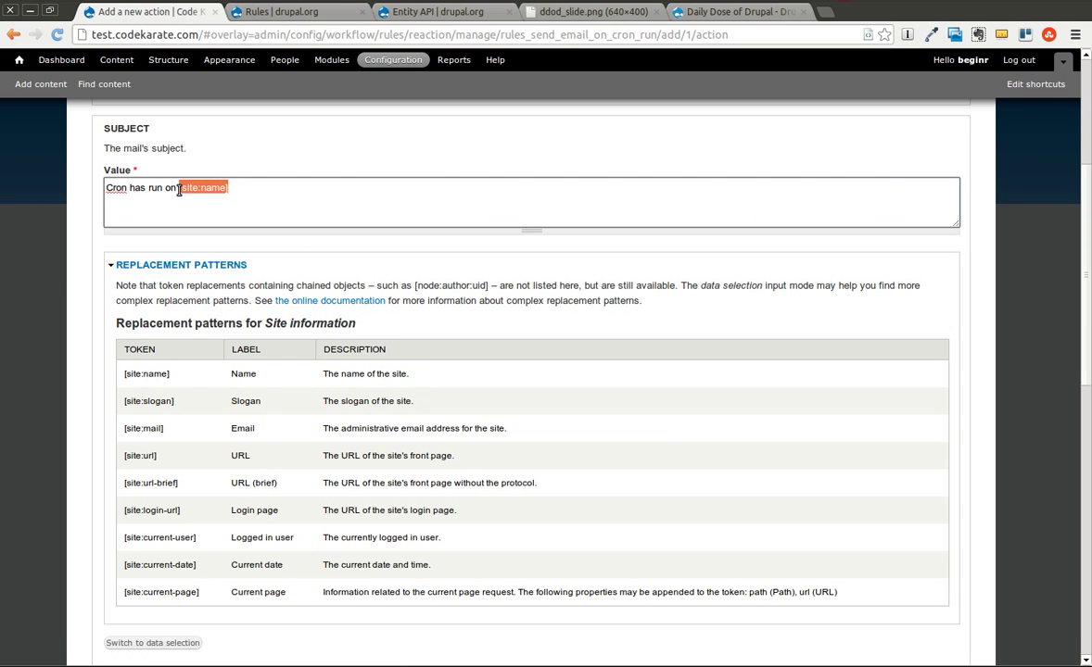
click(250, 191)
drag(234, 187, 179, 188)
click(219, 206)
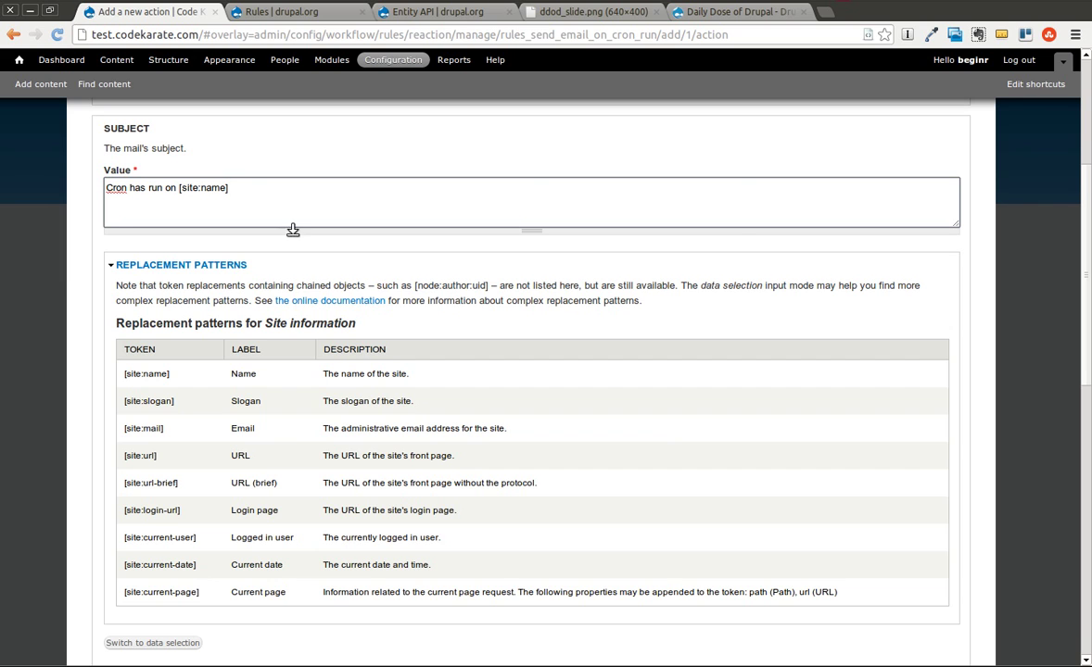
click(216, 264)
Write the message body 'Cron has run on [site:name] at [site:current-date]' using the copied replacement tokens.
click(165, 424)
text(Cron has run on)
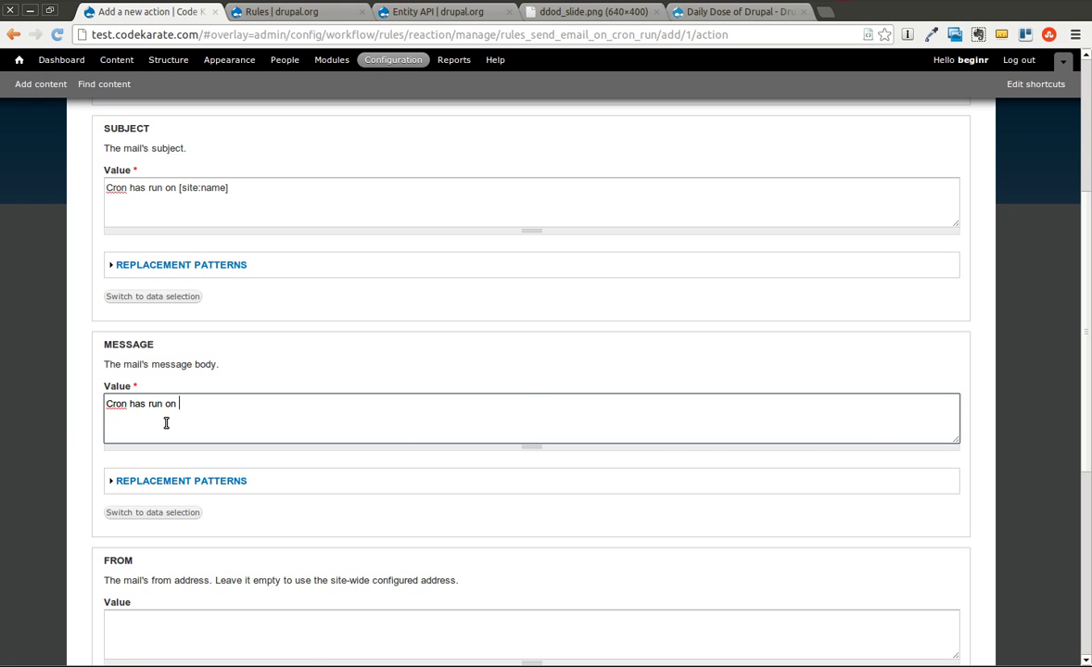
click(198, 482)
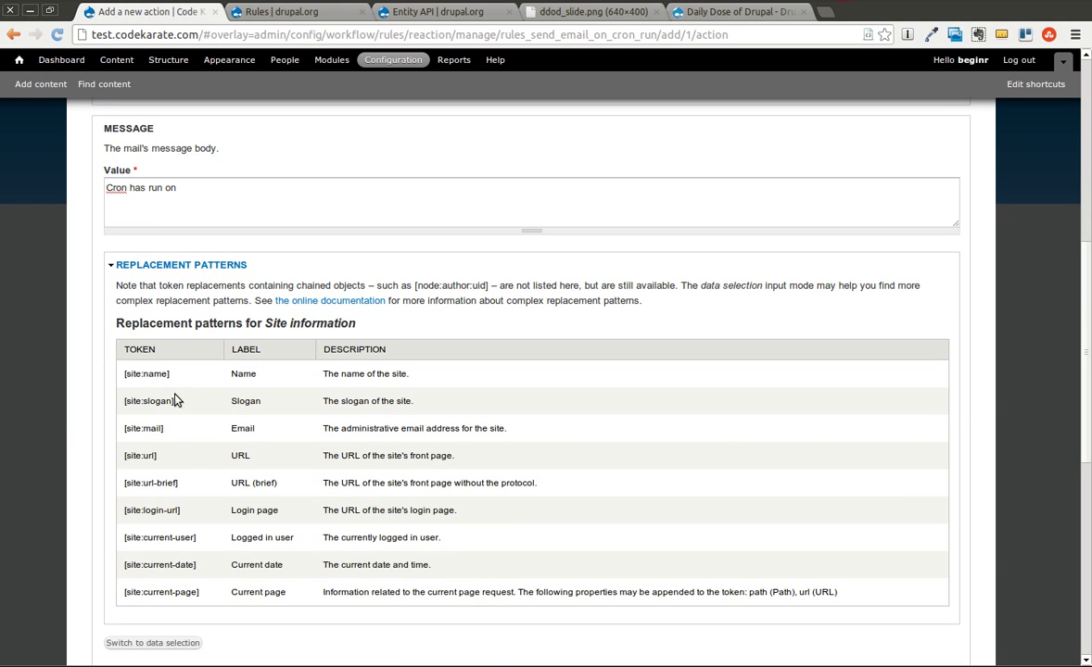
drag(144, 374, 123, 375)
key(ctrl+c)
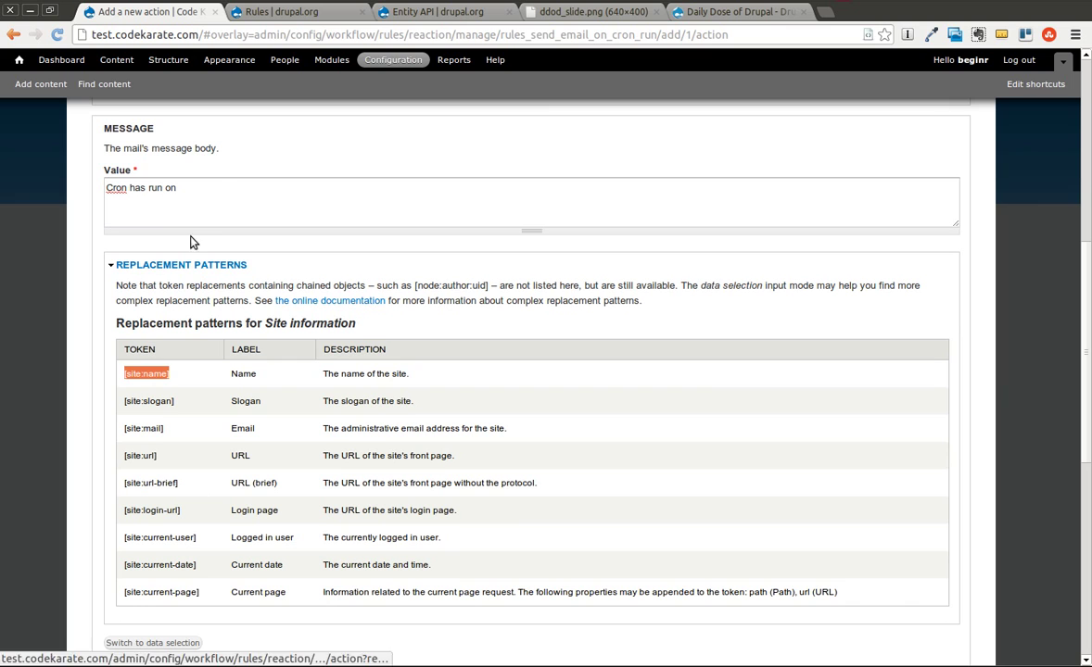
click(222, 200)
key(ctrl+v)
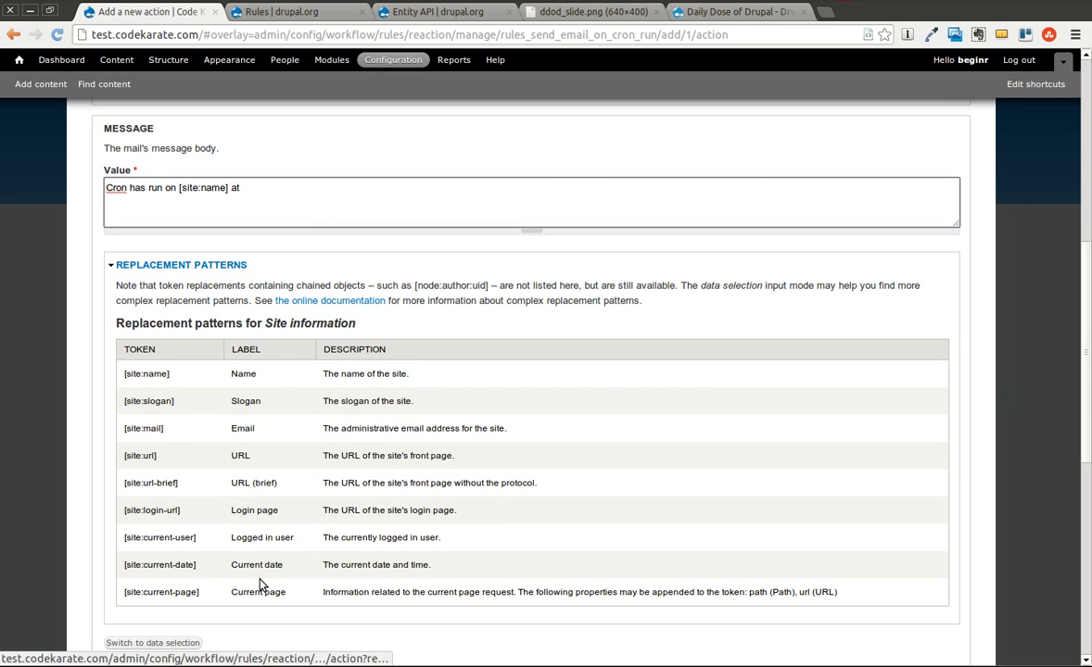
drag(197, 565, 123, 566)
key(ctrl+c)
click(259, 203)
key(ctrl+v)
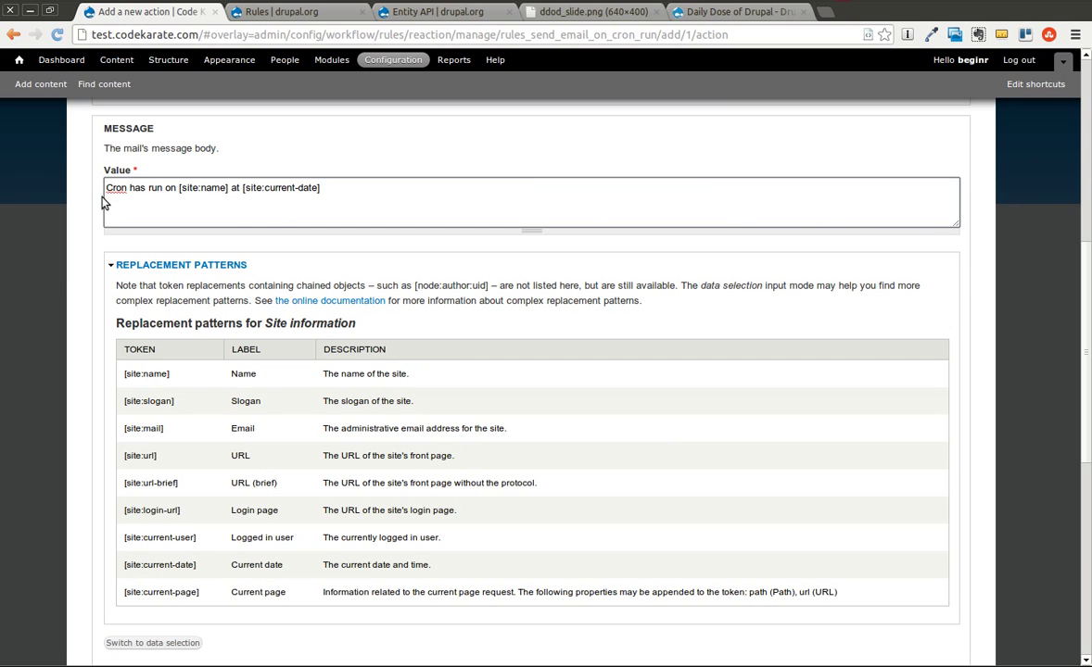
Leave the From address and its language blank so the site-wide address is used.
scroll(310, 358, down, 5)
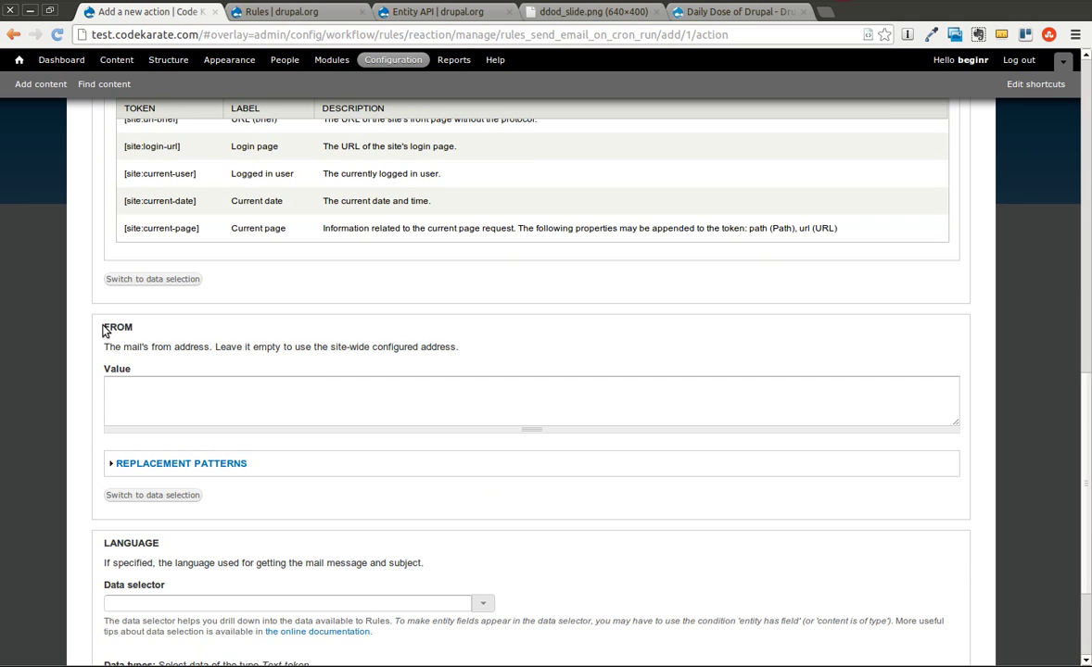
click(125, 393)
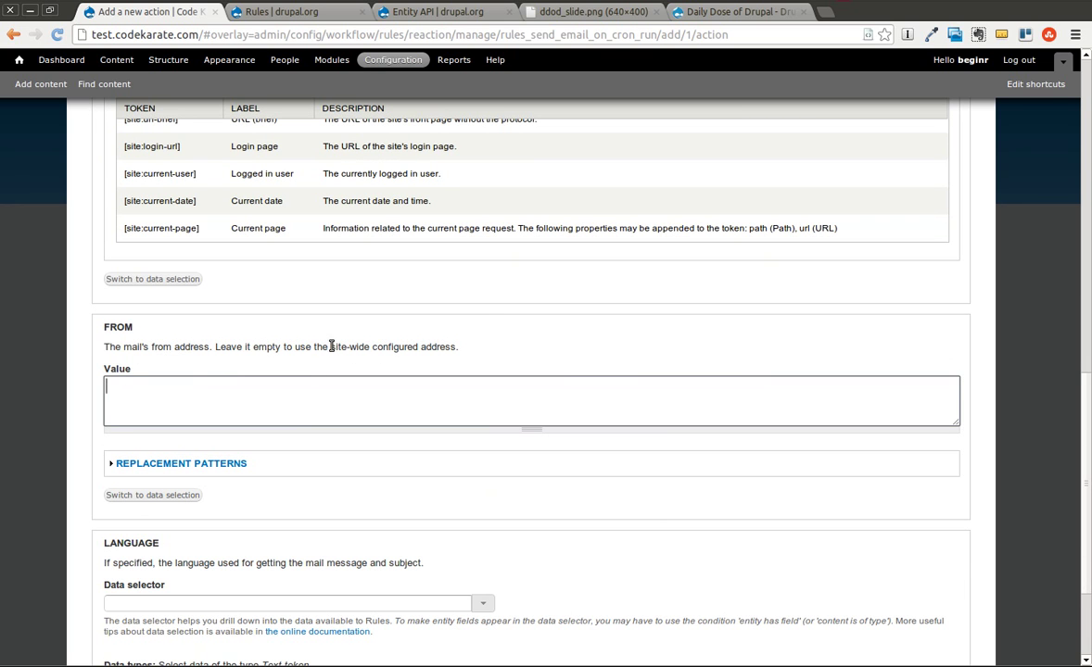
drag(329, 346, 459, 344)
click(434, 383)
scroll(427, 414, down, 3)
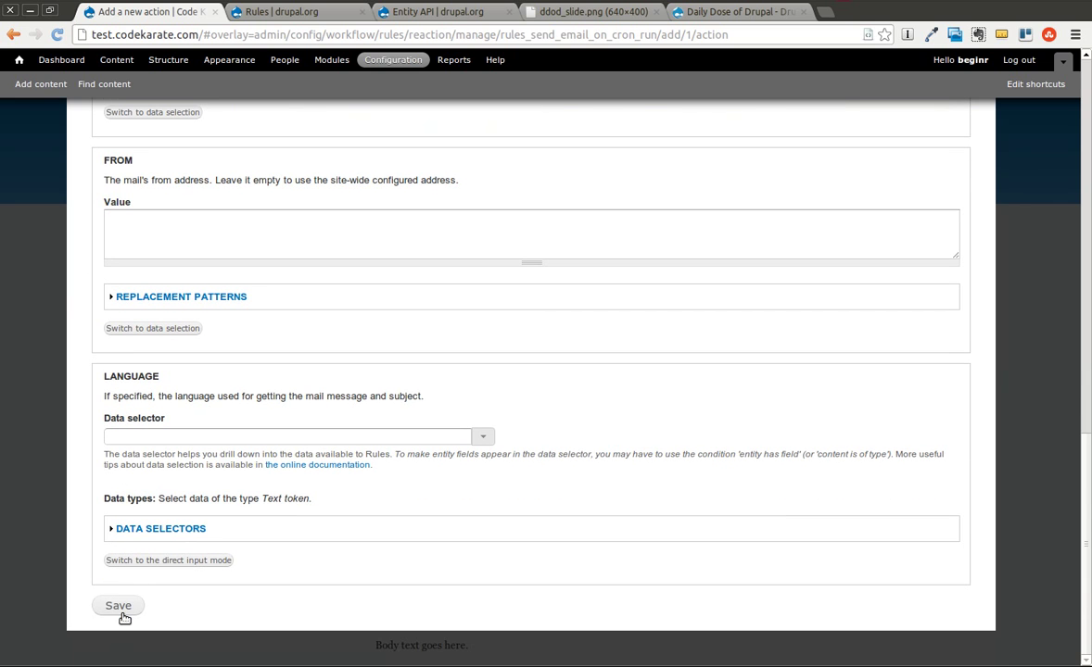
Save the Send mail action and return to the Rules list, where Send email on Cron run is active.
click(119, 613)
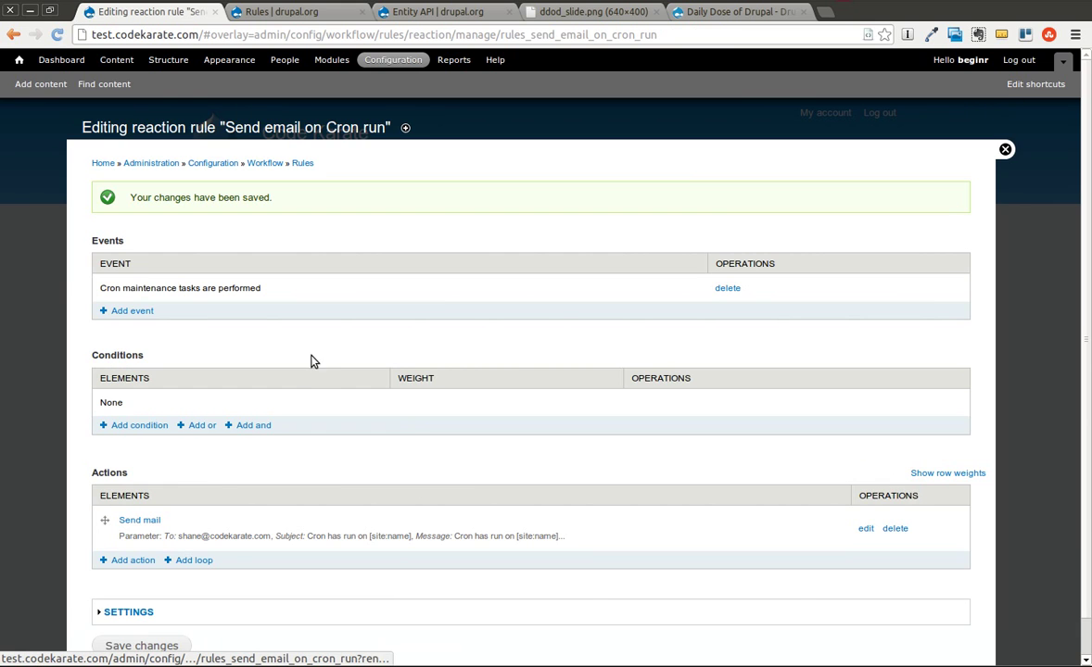
scroll(156, 304, down, 1)
scroll(175, 307, up, 1)
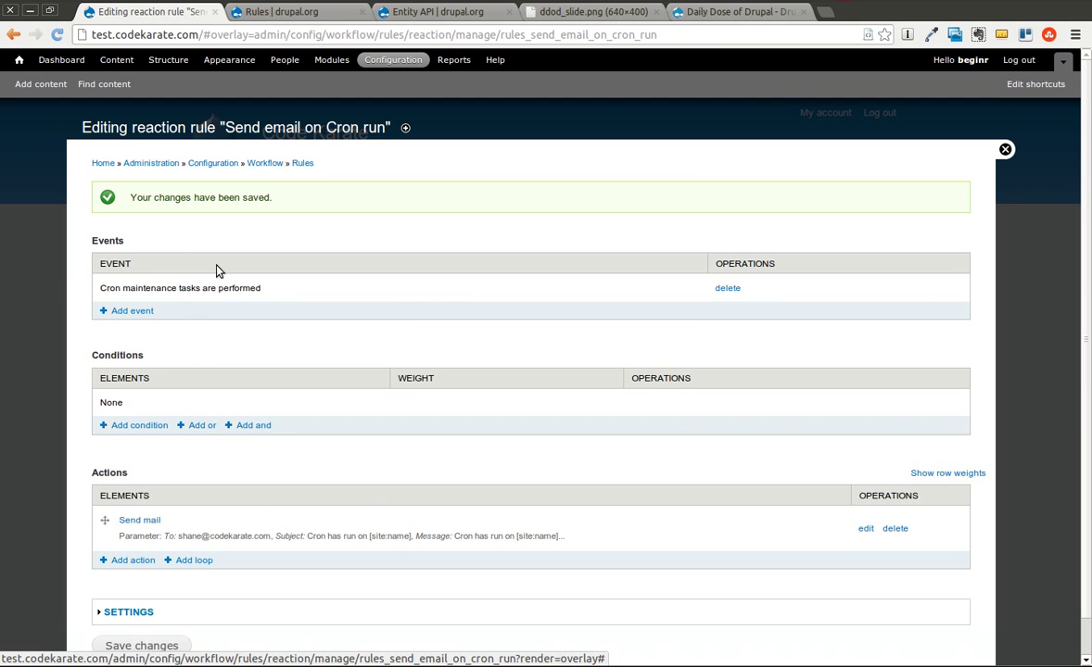
click(302, 163)
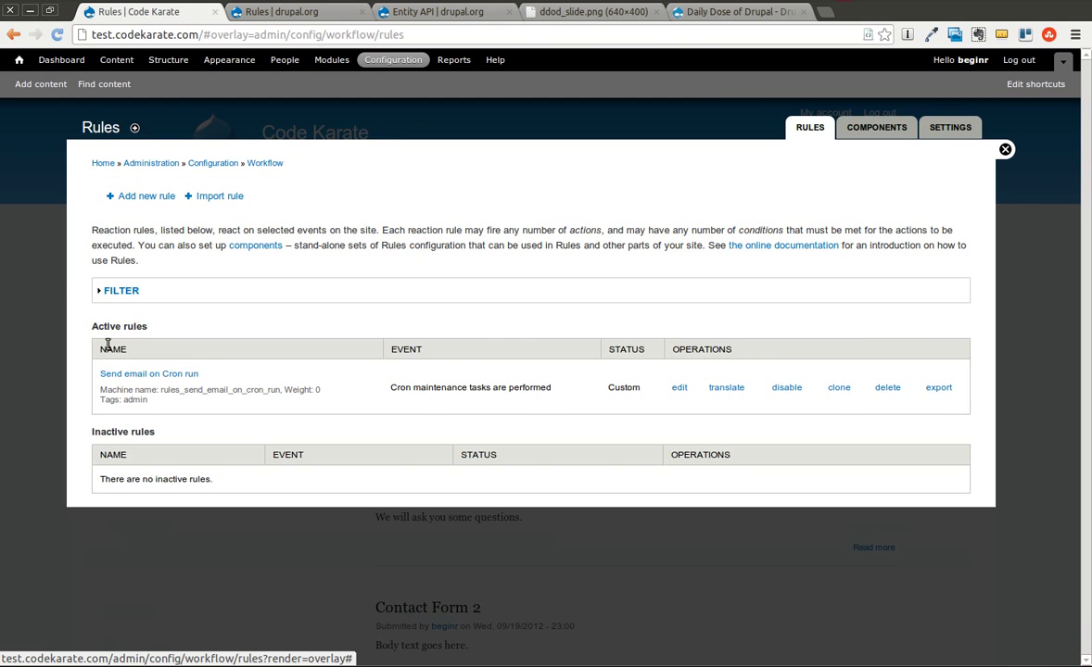
drag(92, 334, 149, 326)
click(341, 329)
Run 'drush cron' in the terminal, then return to the browser's Rules page.
key(alt+Tab)
text(drush cron)
key(Return)
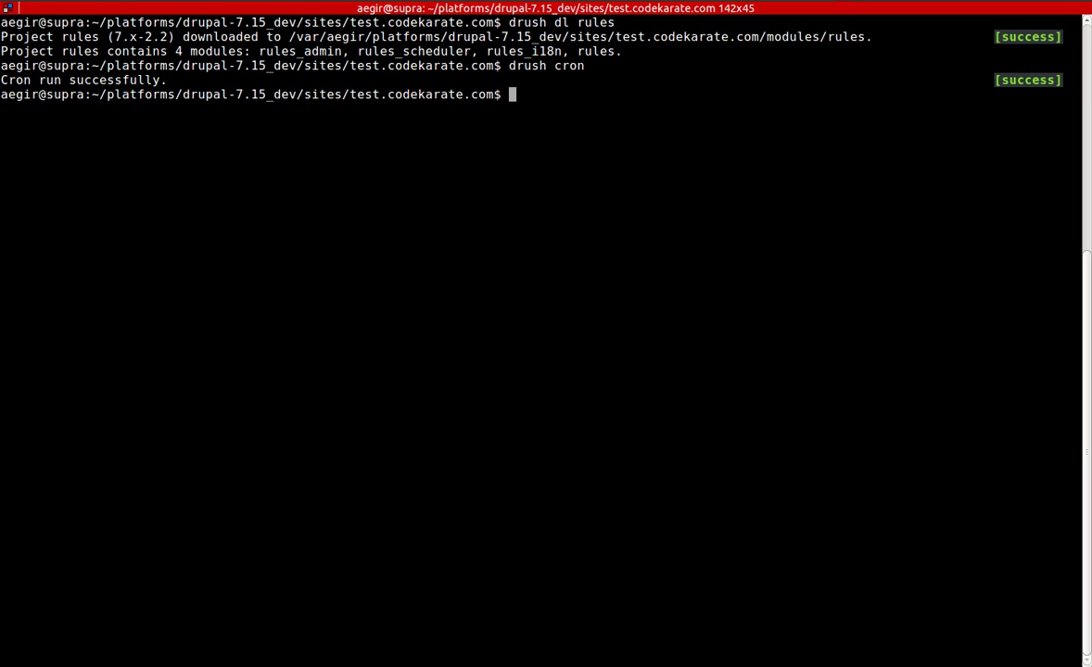
key(alt+Tab)
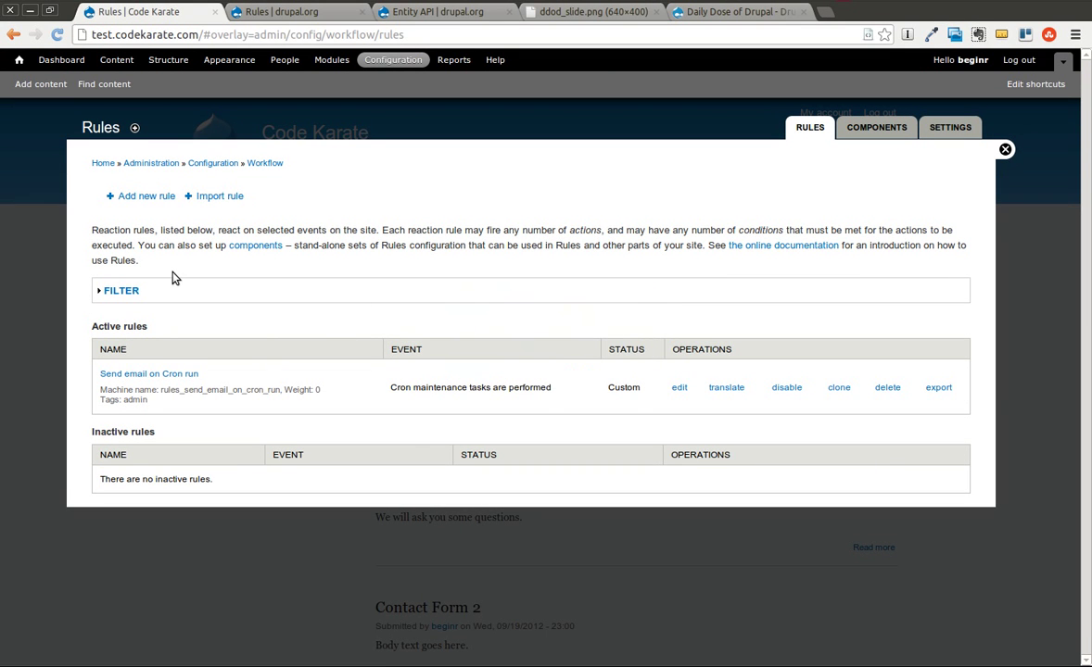
Open the edit page of the Send email on Cron run rule from the Rules list.
drag(139, 258, 92, 232)
click(93, 231)
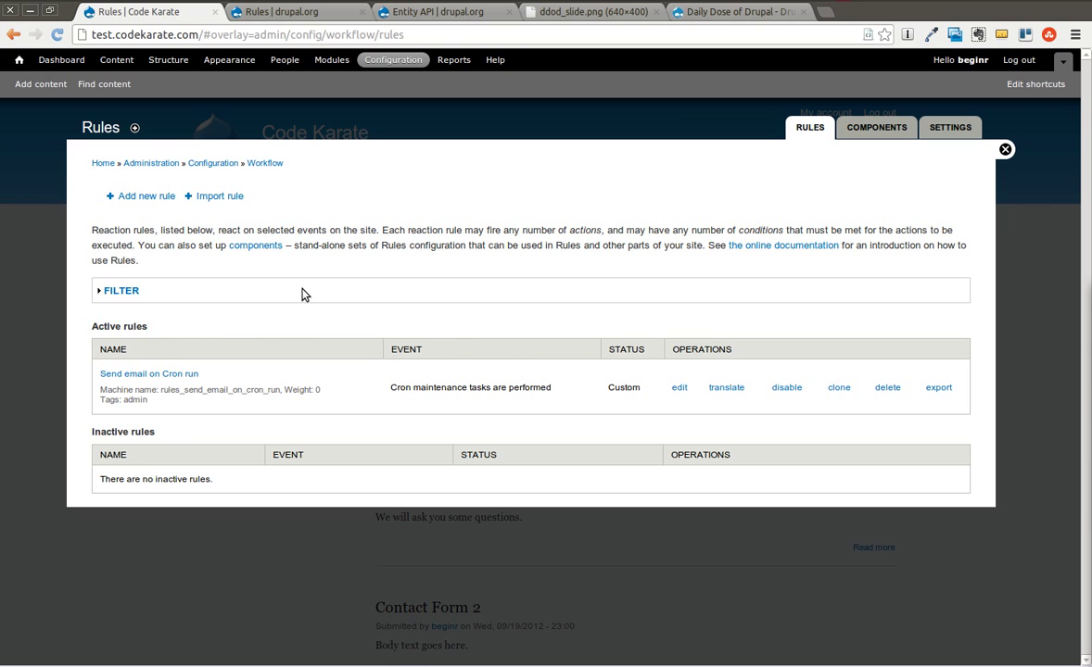
key(ctrl+alt+Down)
key(ctrl+alt+Up)
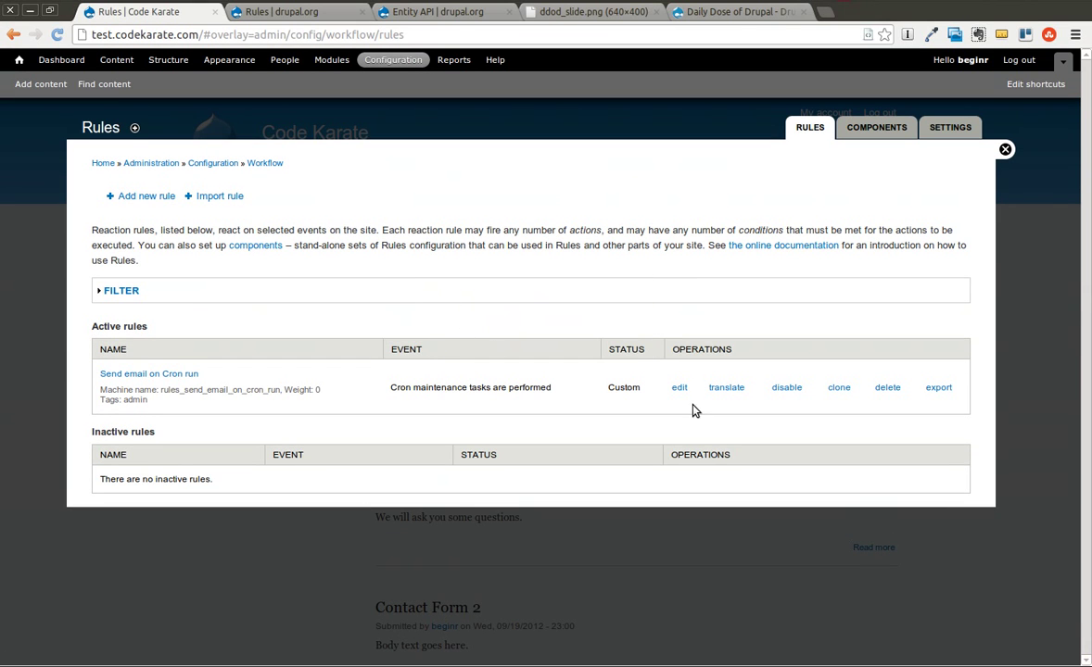
click(679, 388)
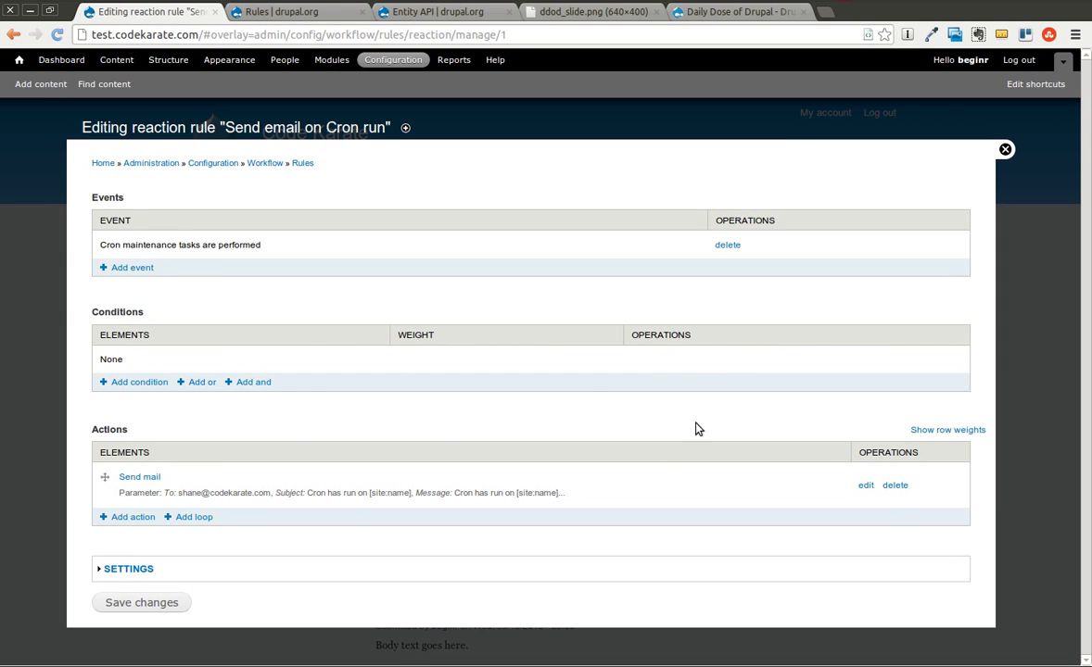
Change the Send mail action's To recipient address and save the action.
click(139, 477)
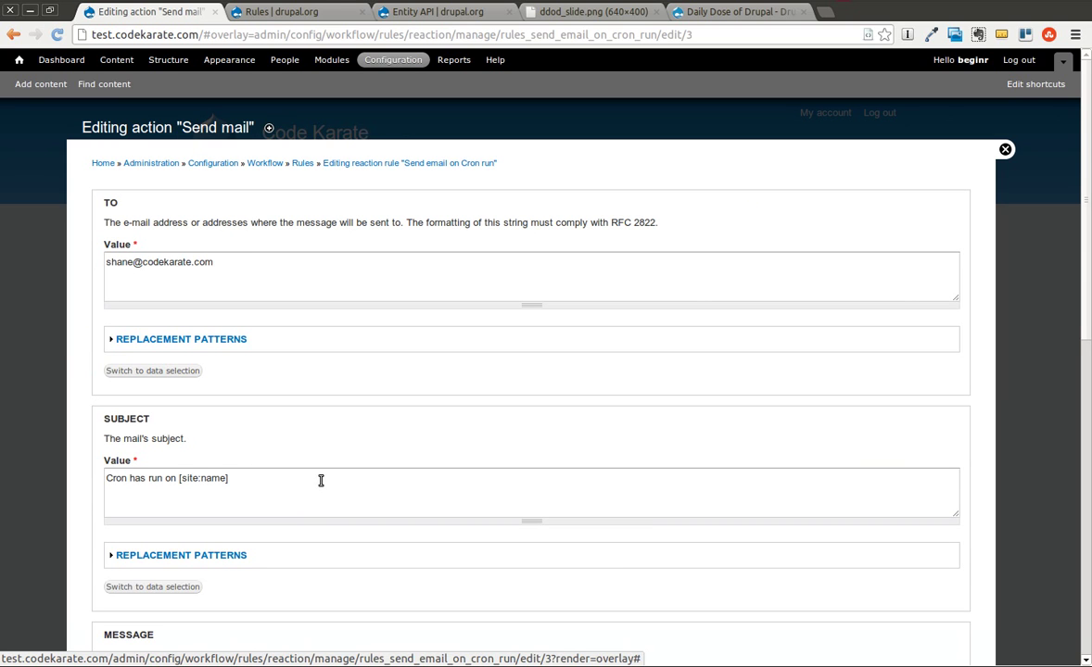
click(228, 264)
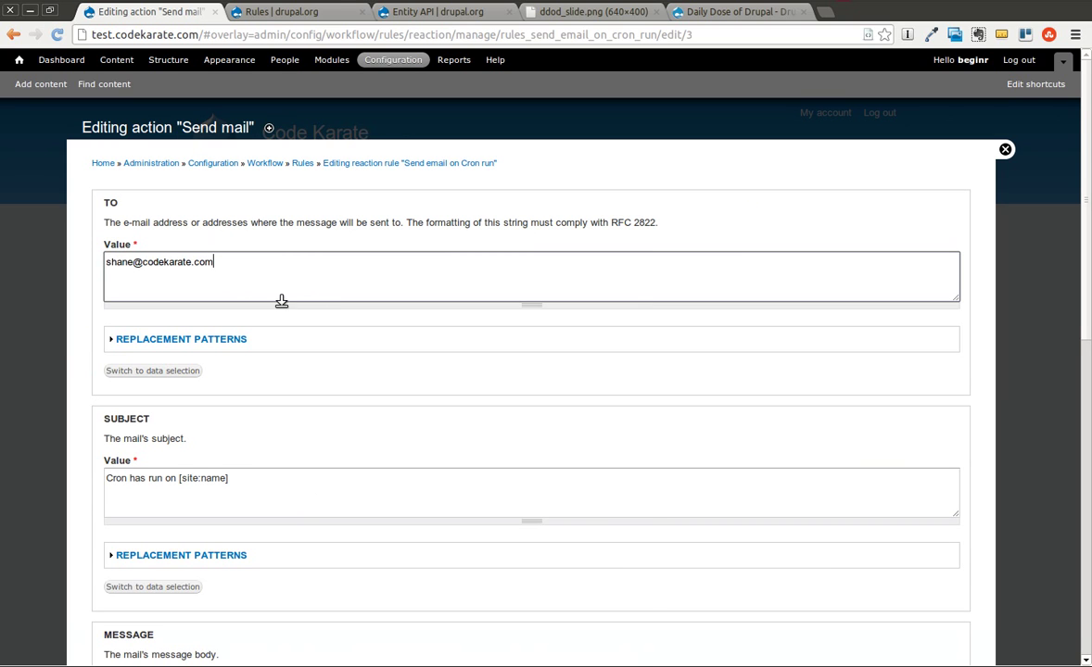
scroll(338, 349, down, 5)
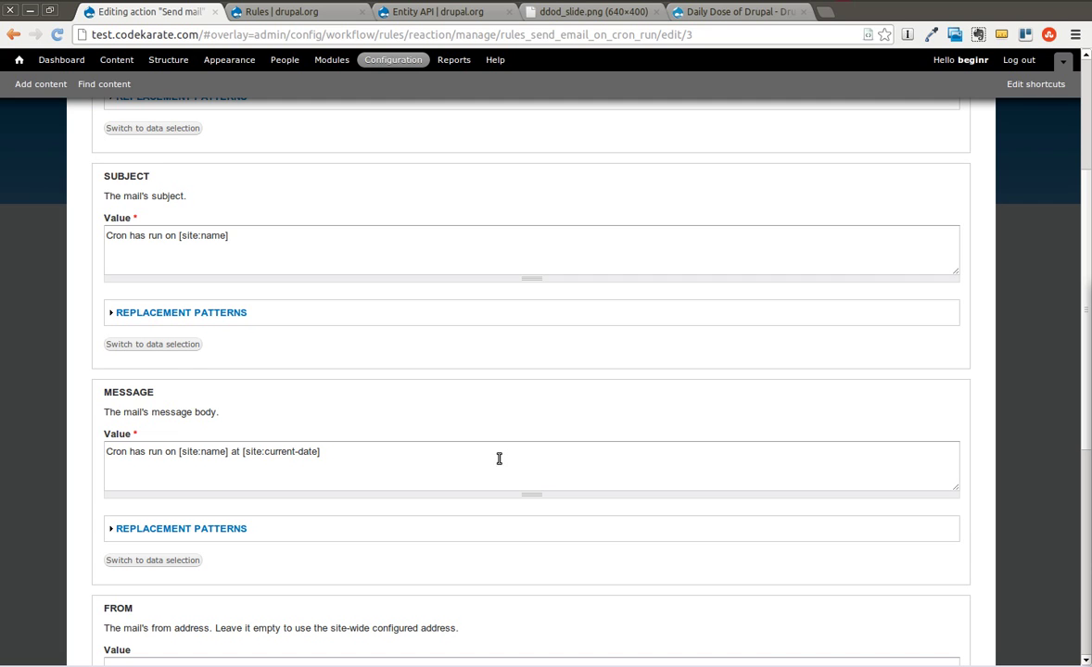
scroll(499, 455, down, 1)
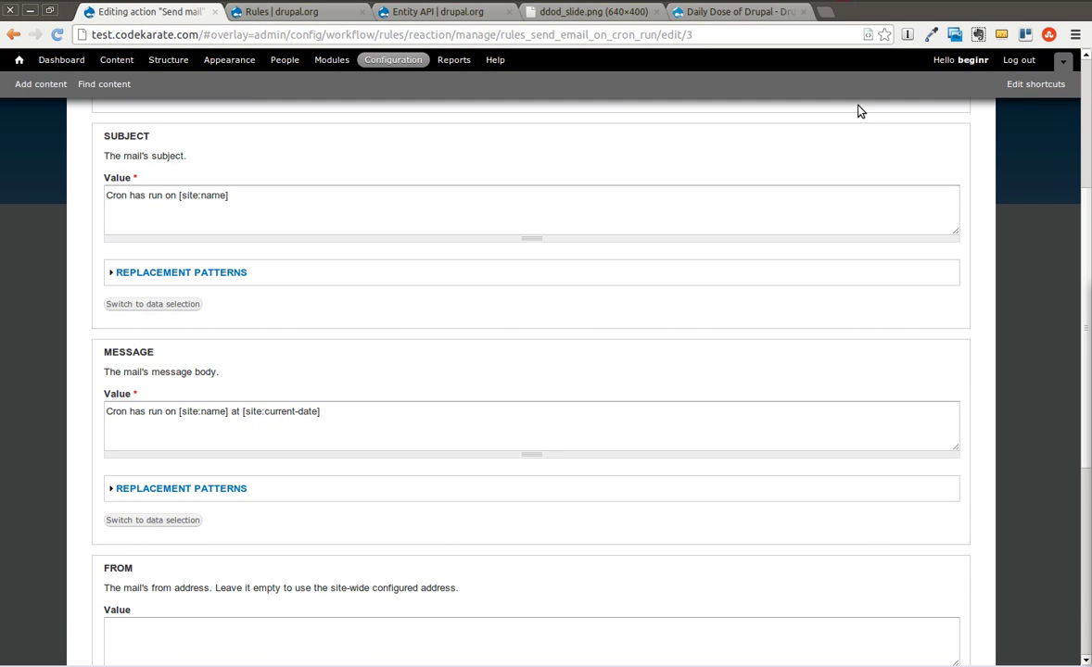
click(897, 7)
click(889, 32)
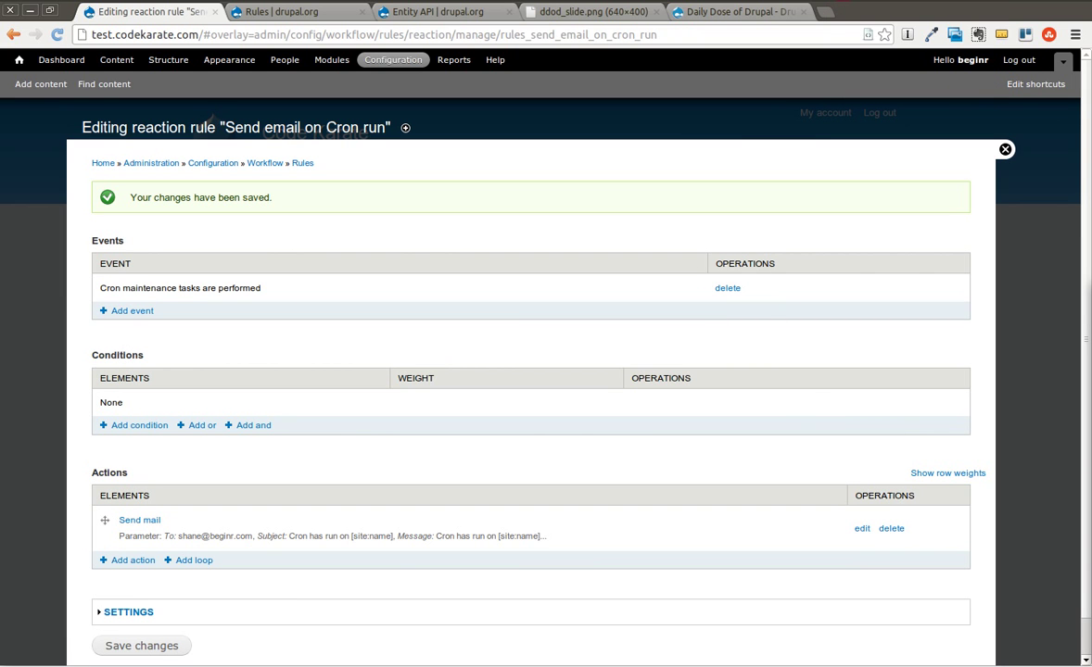
drag(1084, 389, 338, 137)
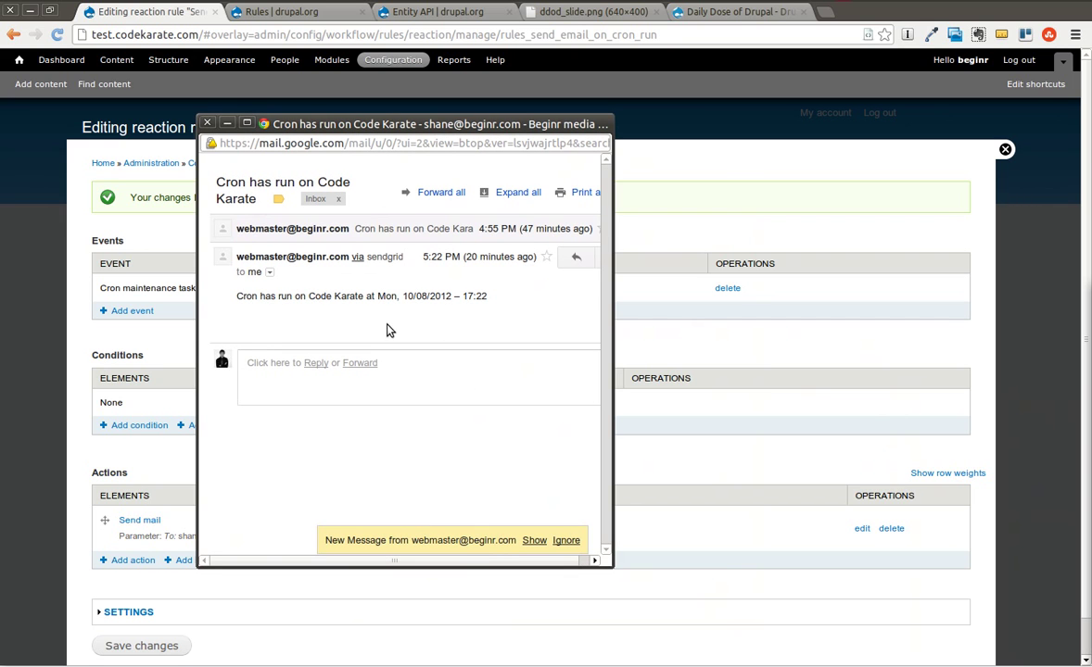
drag(239, 297, 449, 302)
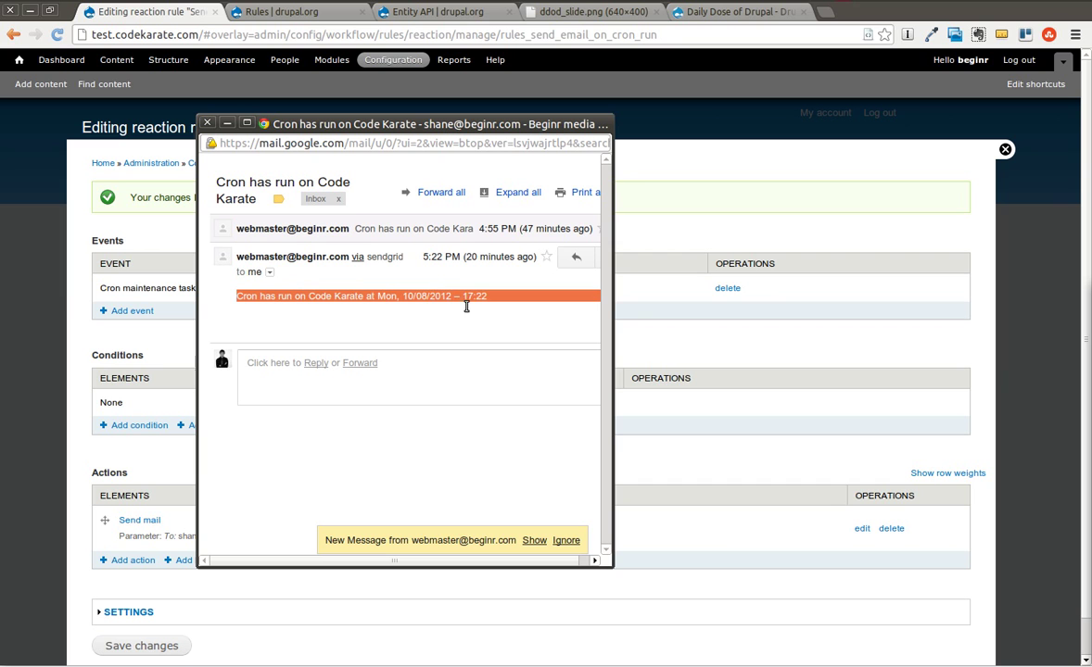
click(411, 298)
drag(309, 127, 786, 400)
click(374, 282)
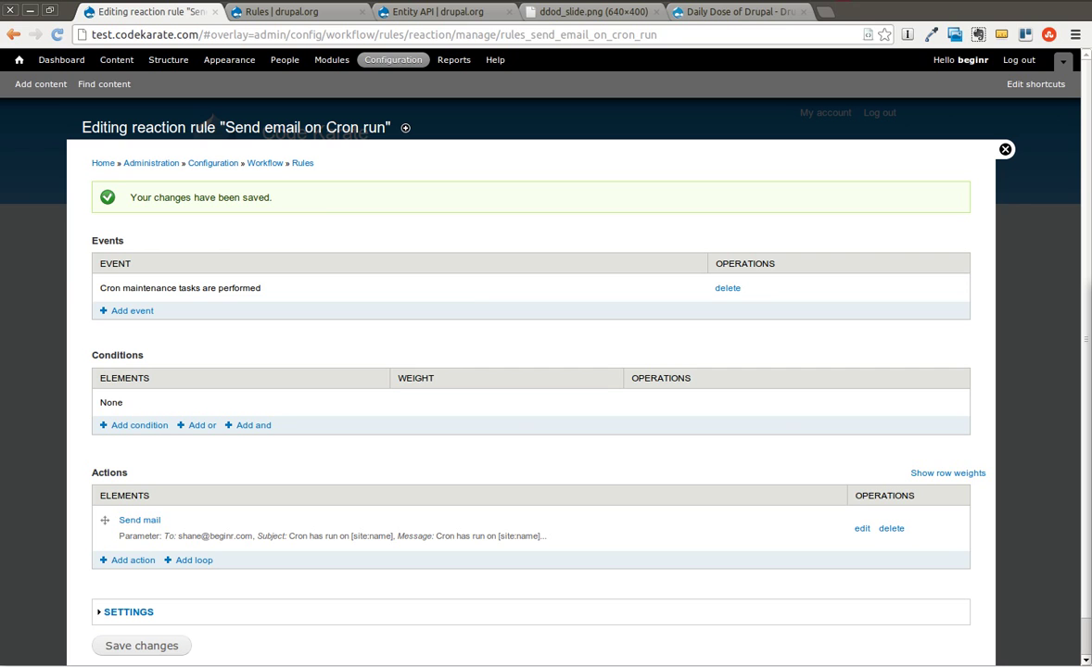
Disable the Send email on Cron run rule and confirm, moving it to Inactive rules.
click(302, 164)
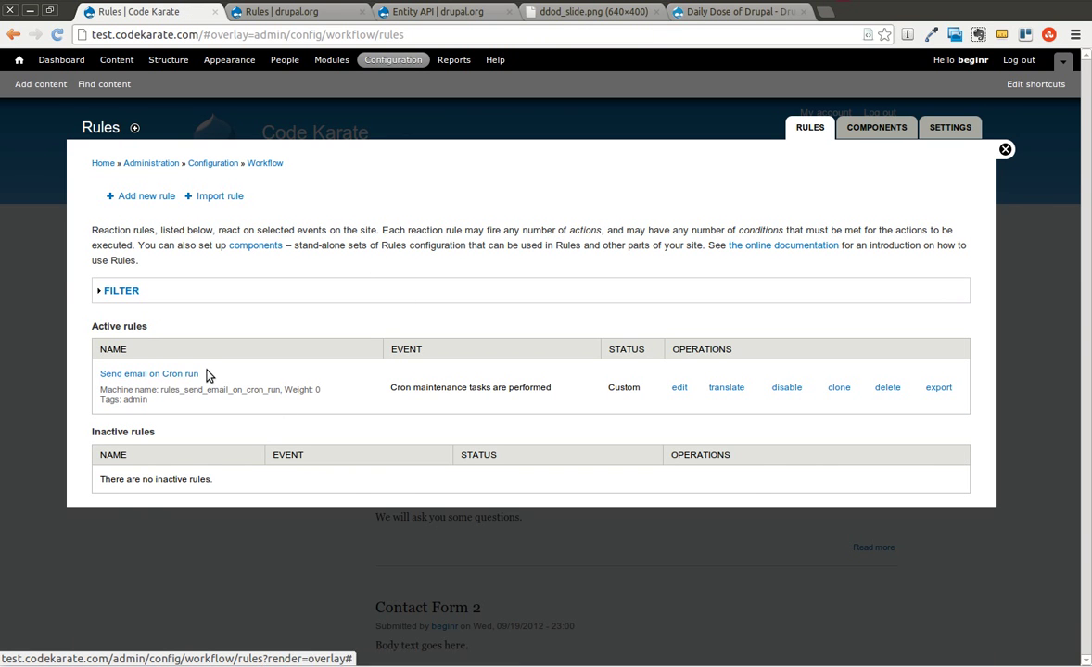
click(786, 388)
click(126, 196)
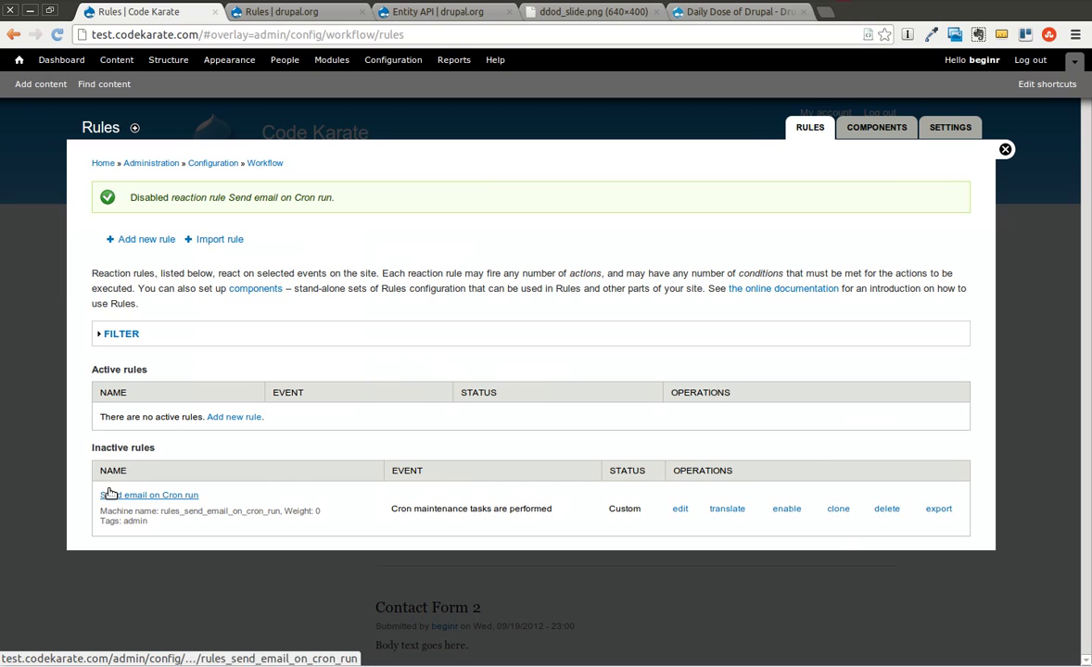
drag(93, 449, 161, 451)
click(177, 450)
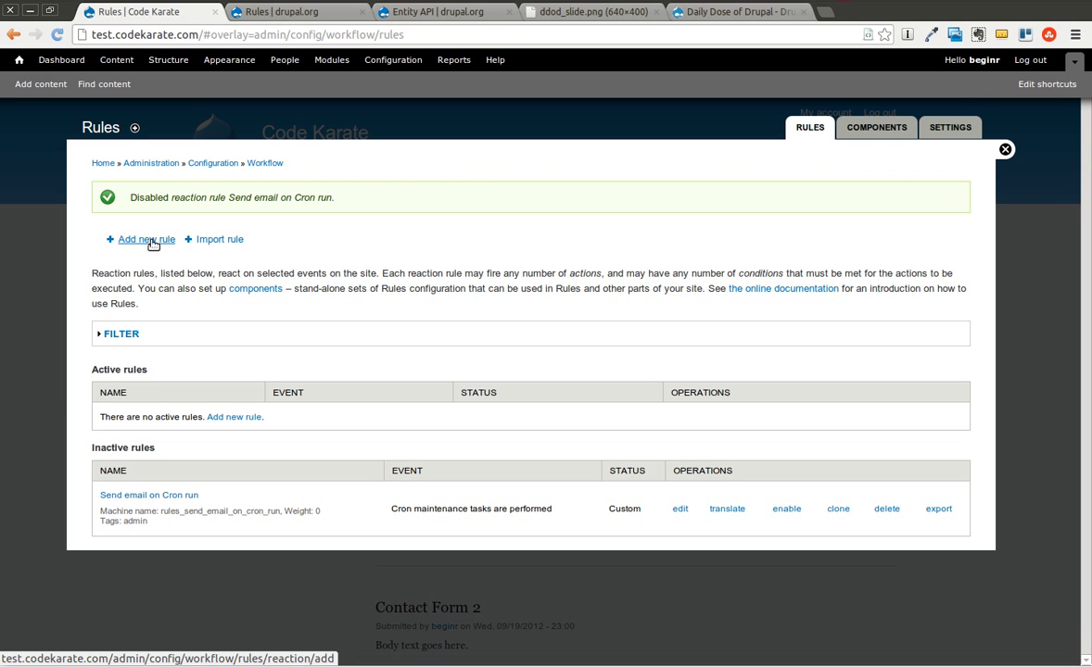
Start a new rule named 'Show message on login' with the tag 'user'.
click(153, 243)
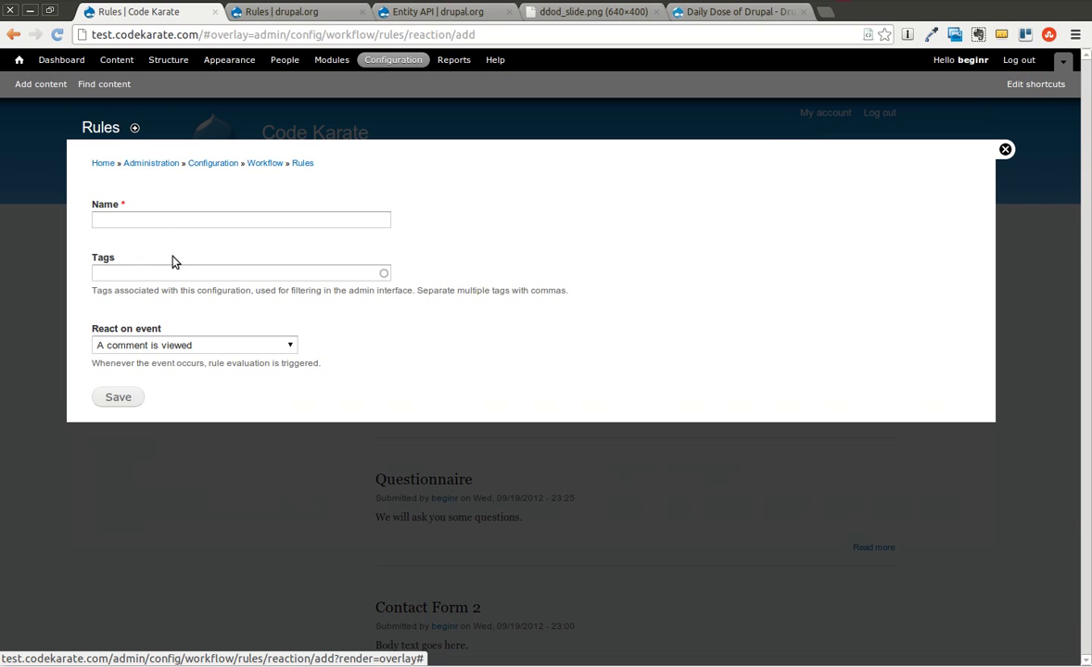
click(157, 219)
text(Show message on login)
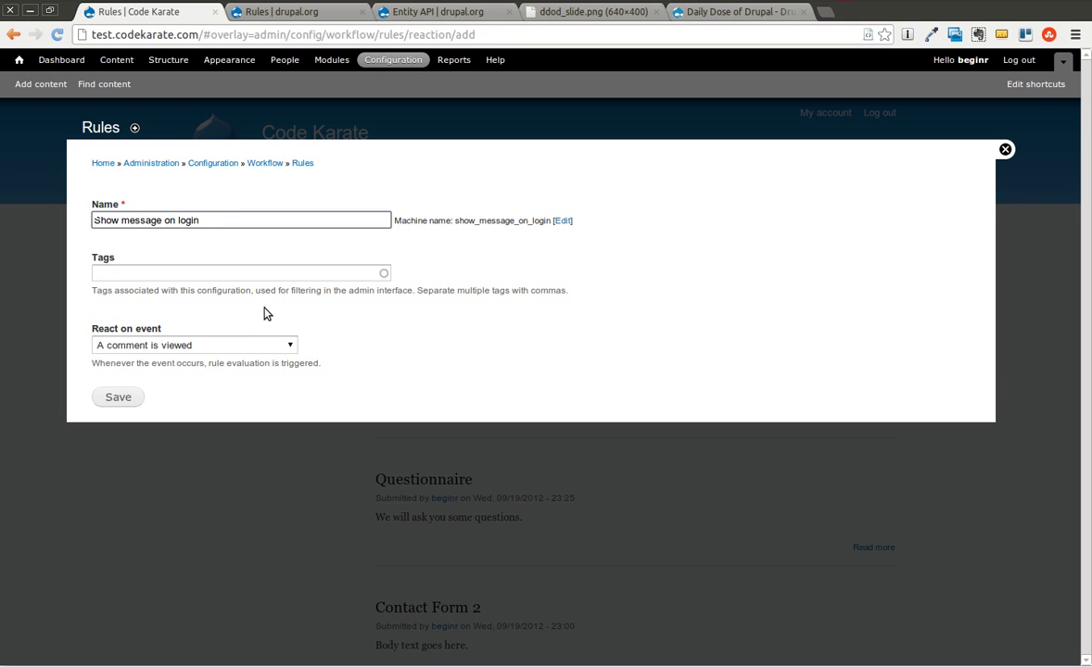
click(248, 273)
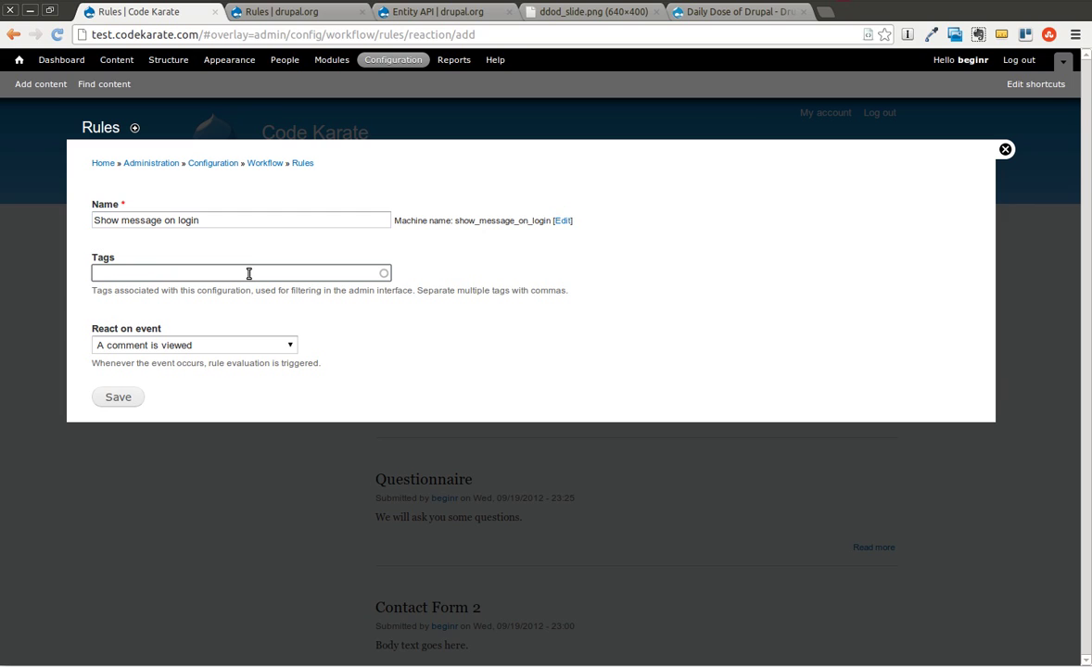
text(user)
key(BackSpace)
key(BackSpace)
key(BackSpace)
key(BackSpace)
text(aduser)
click(292, 295)
Make the rule react on 'User has logged in' and save it.
click(259, 353)
scroll(238, 517, down, 4)
click(209, 580)
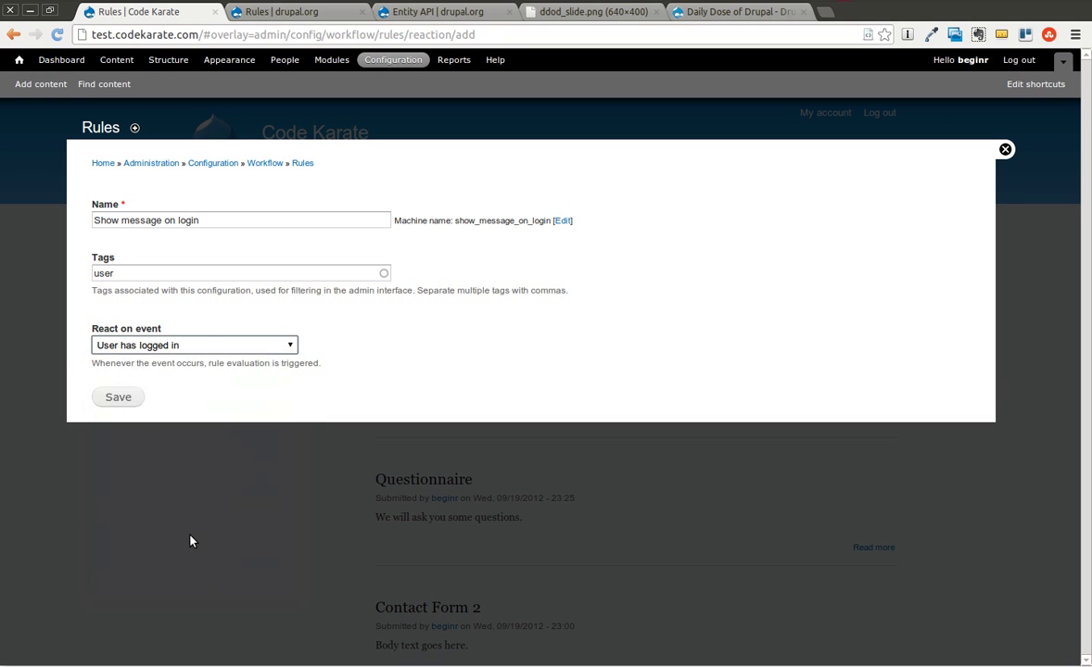
click(132, 399)
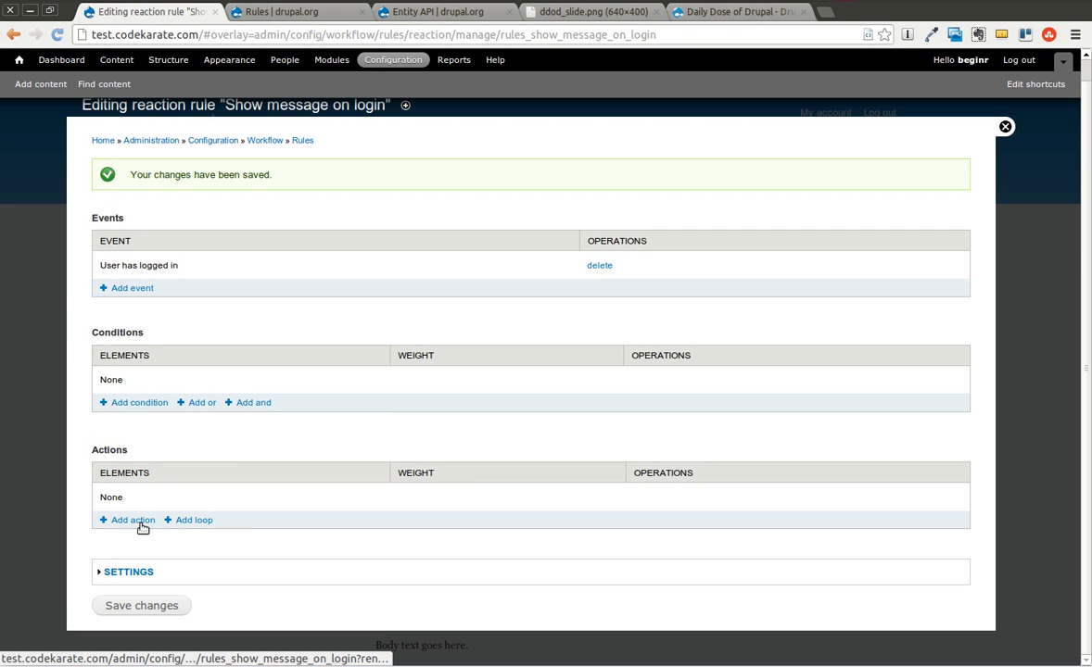
Add a Show a message on the site action with text '[account:name], Thanks for logging in!'.
click(137, 521)
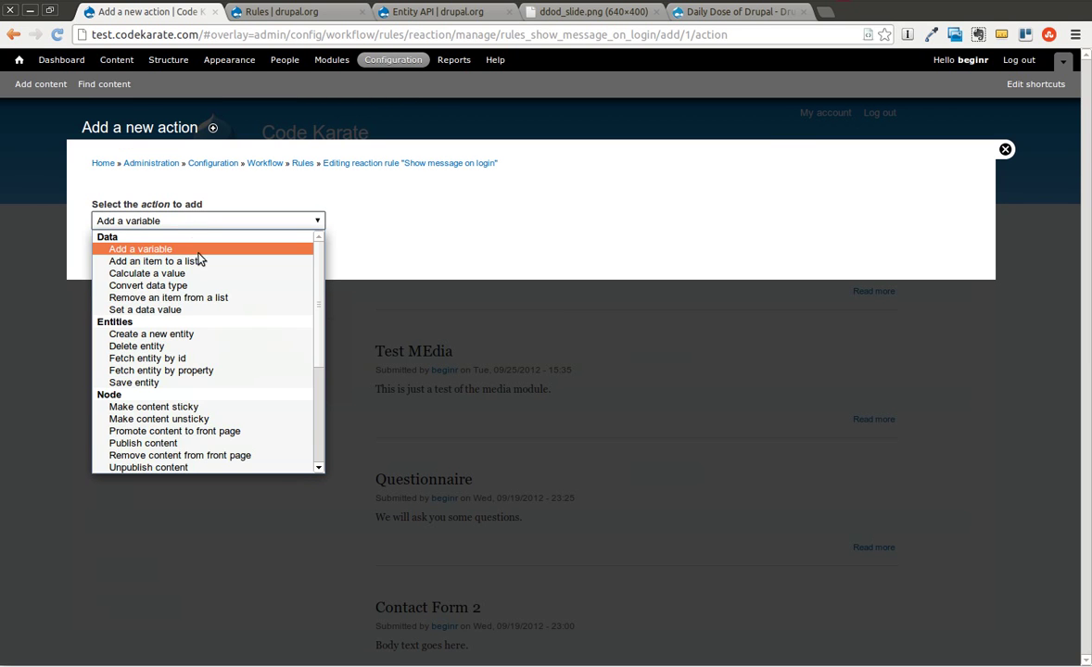
scroll(195, 288, down, 5)
scroll(218, 394, down, 1)
click(172, 406)
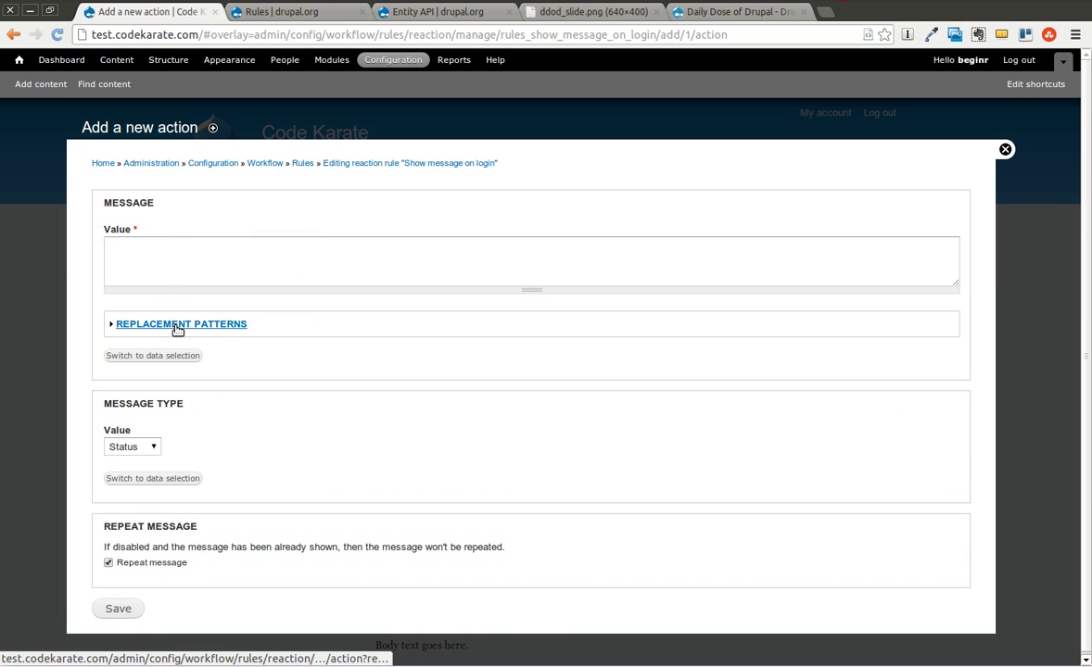
click(177, 326)
scroll(179, 306, up, 3)
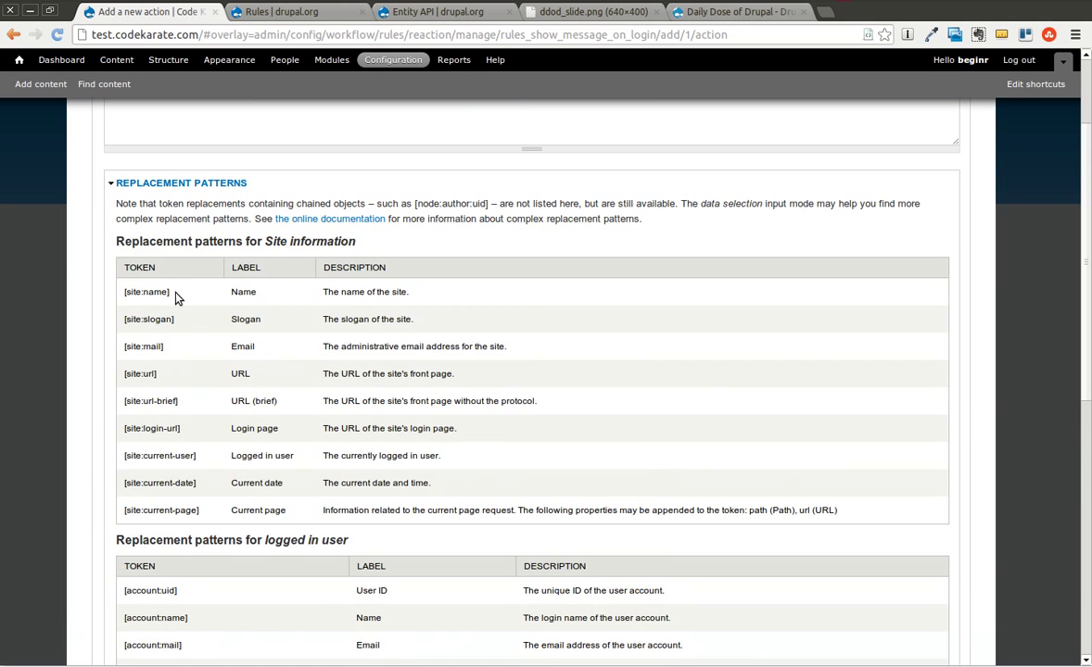
drag(179, 296, 128, 294)
scroll(176, 366, down, 5)
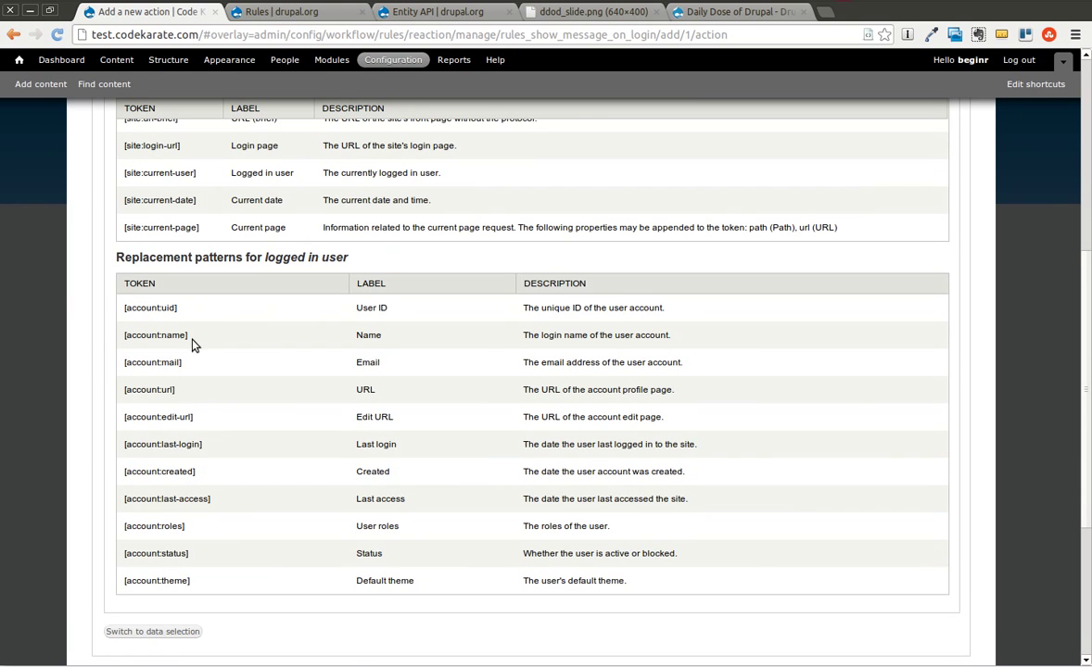
drag(197, 345, 124, 339)
key(ctrl+c)
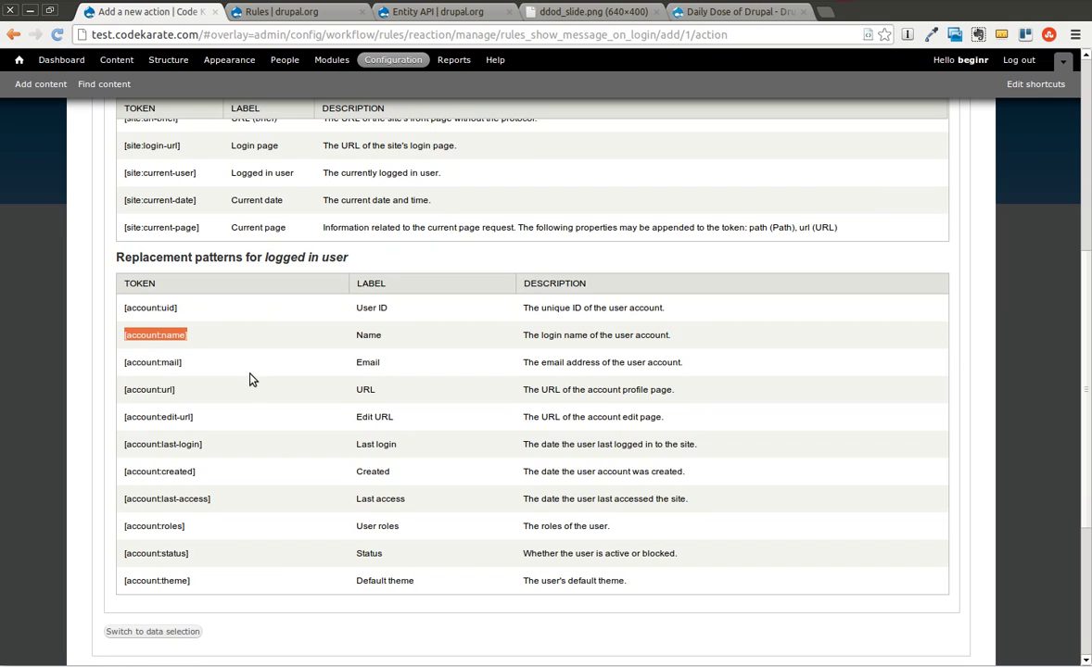
scroll(227, 362, up, 7)
click(187, 240)
key(ctrl+v)
text(, Thanks for logging i)
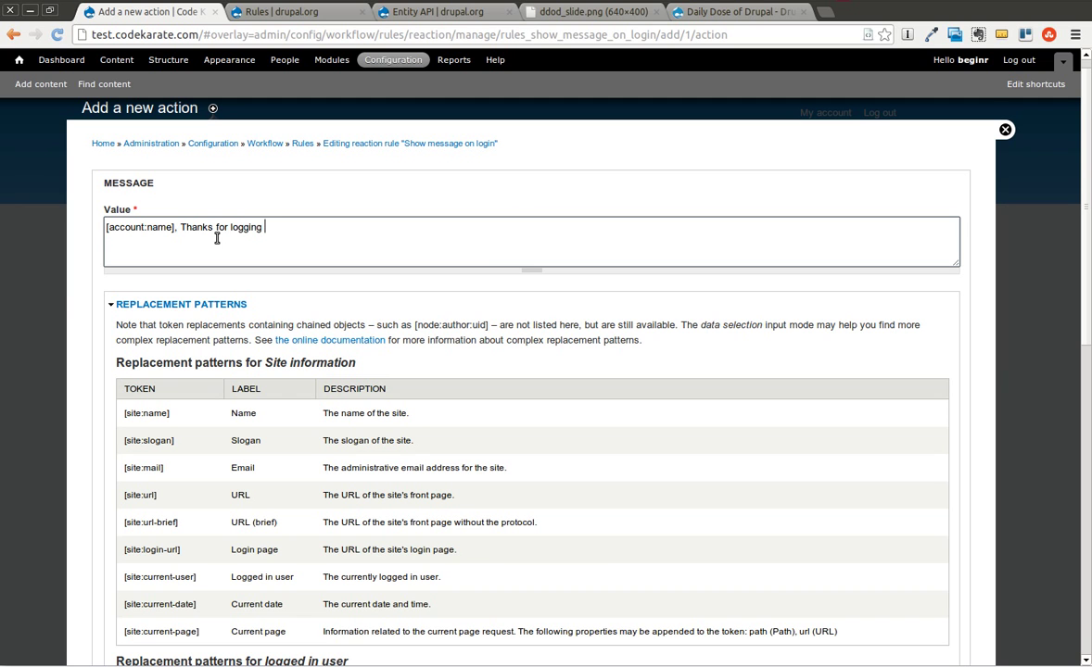
Keep the Status message type, untick Repeat message, and save the action.
scroll(194, 204, down, 4)
scroll(146, 143, up, 1)
click(146, 142)
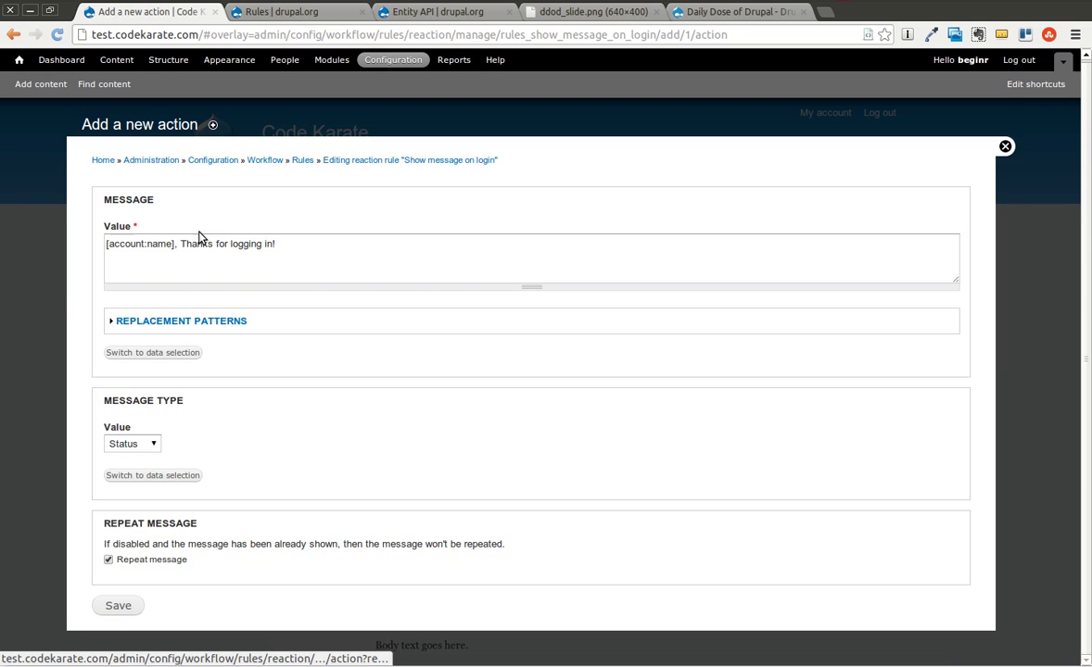
click(150, 447)
click(229, 473)
click(108, 561)
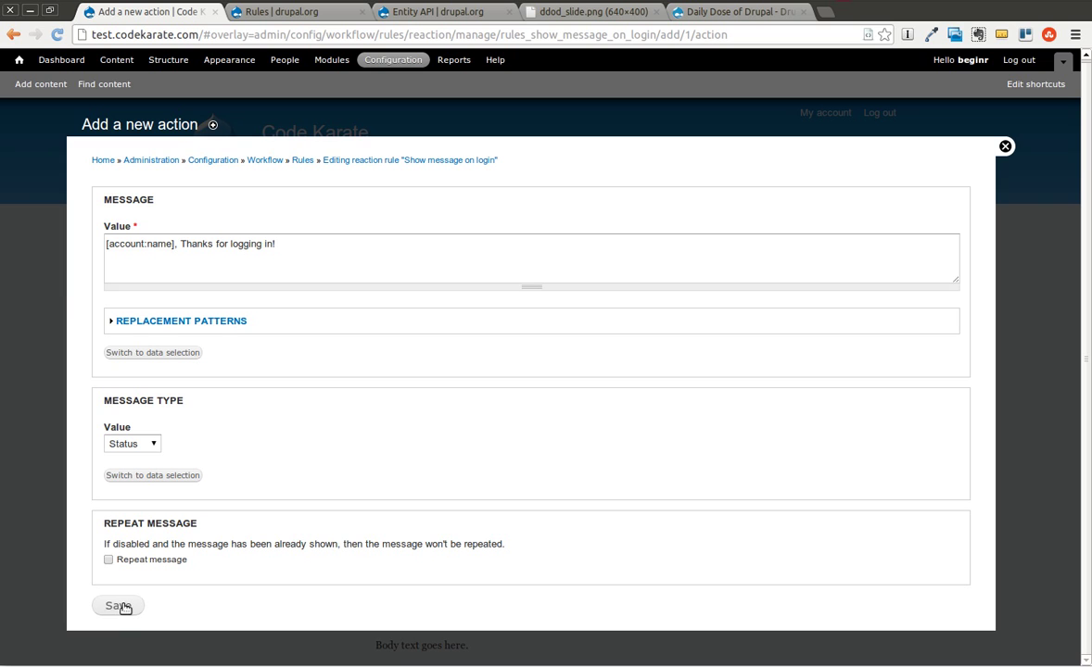
click(124, 608)
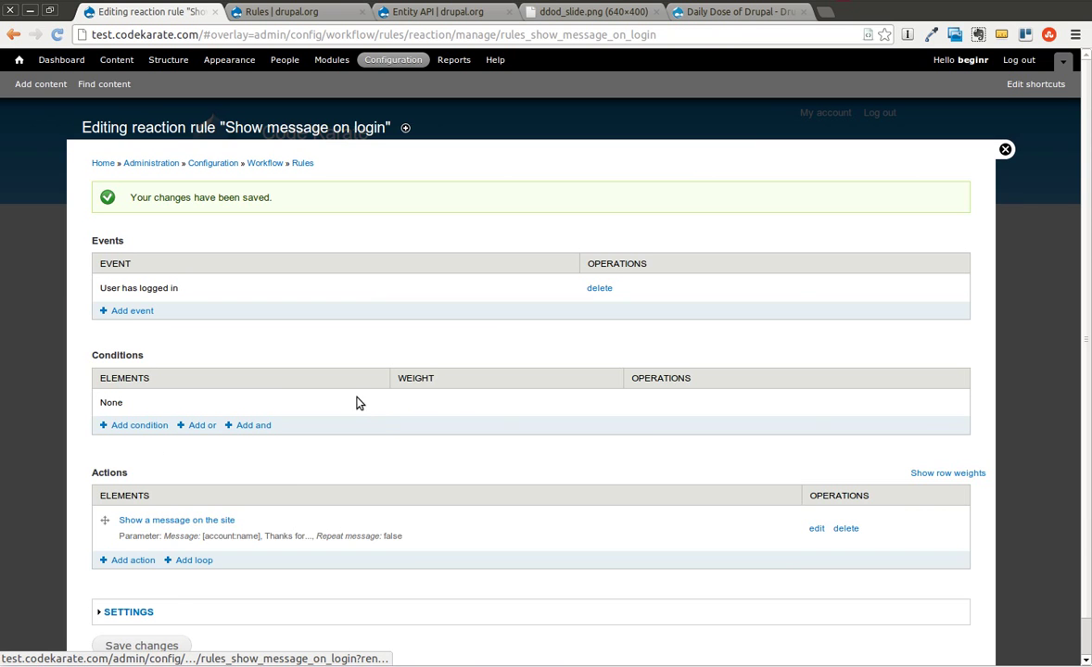
Save the login rule changes and open the site home page in a new tab.
scroll(286, 414, down, 1)
click(149, 605)
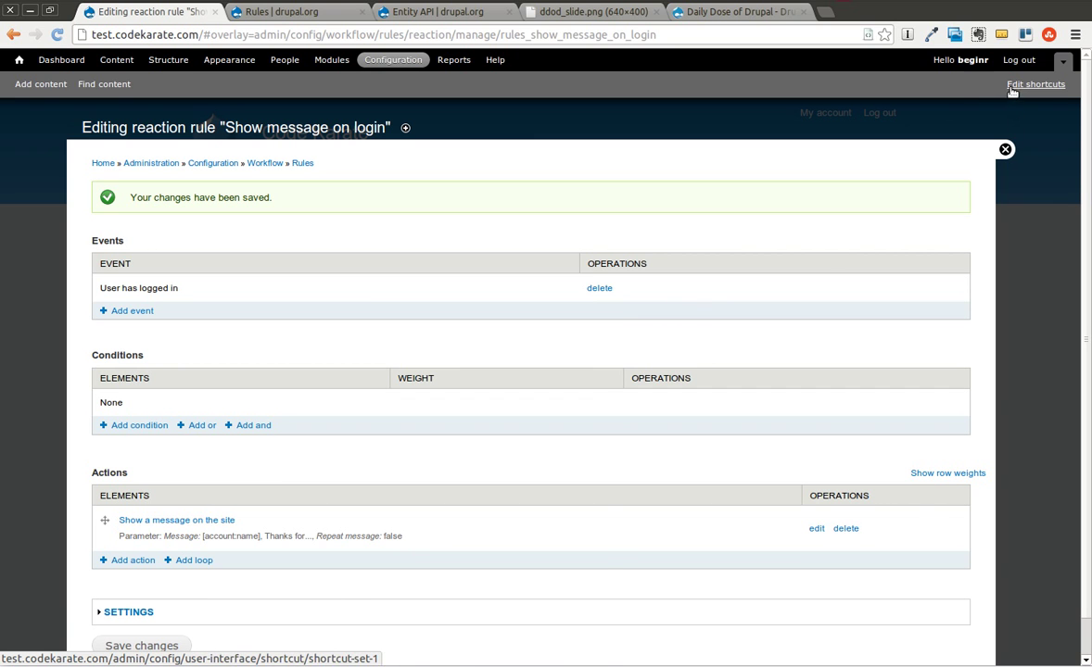
right_click(10, 56)
click(56, 68)
click(274, 11)
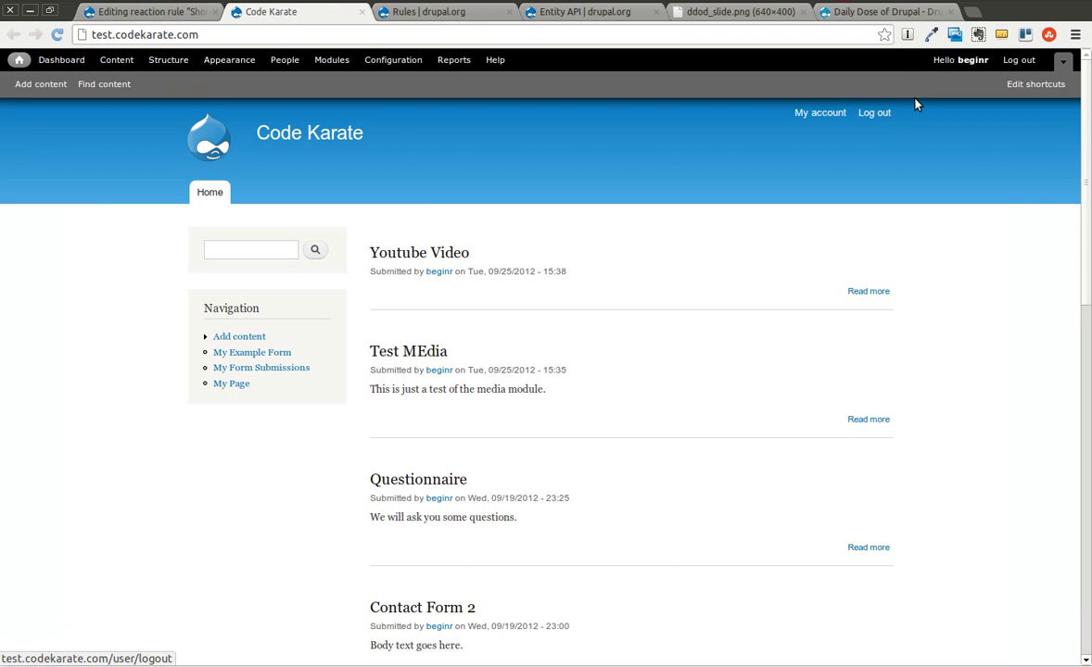
Log out and back in, confirming the 'Thanks for logging in!' greeting, then return to the rule tab.
click(1019, 61)
click(209, 321)
key(Tab)
key(Return)
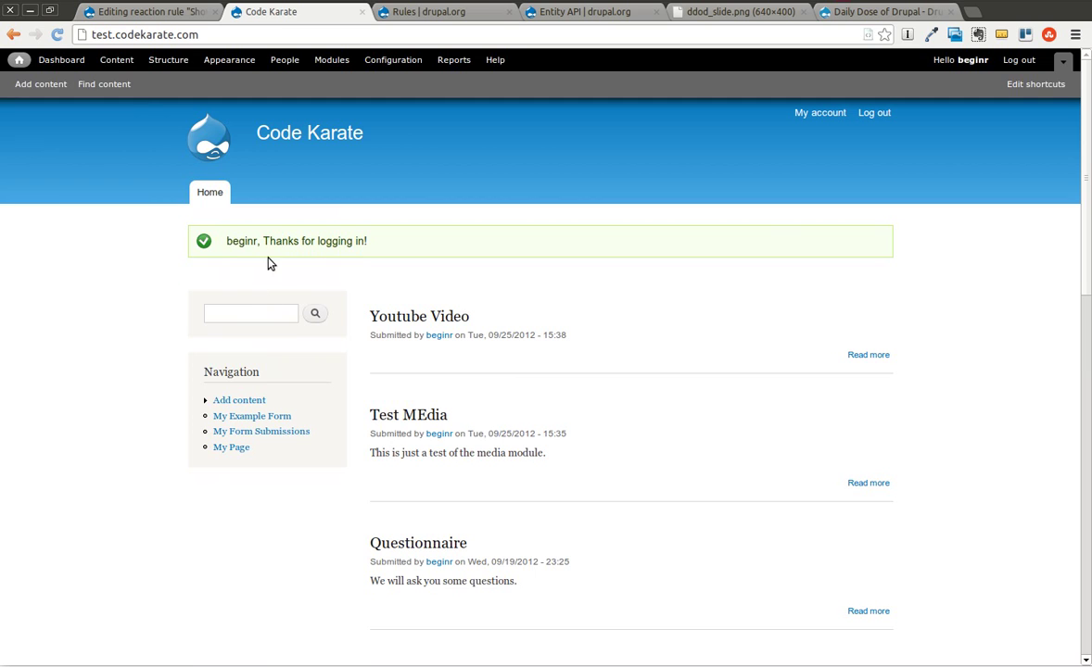
drag(224, 246, 271, 241)
click(270, 242)
drag(409, 244, 262, 244)
click(170, 13)
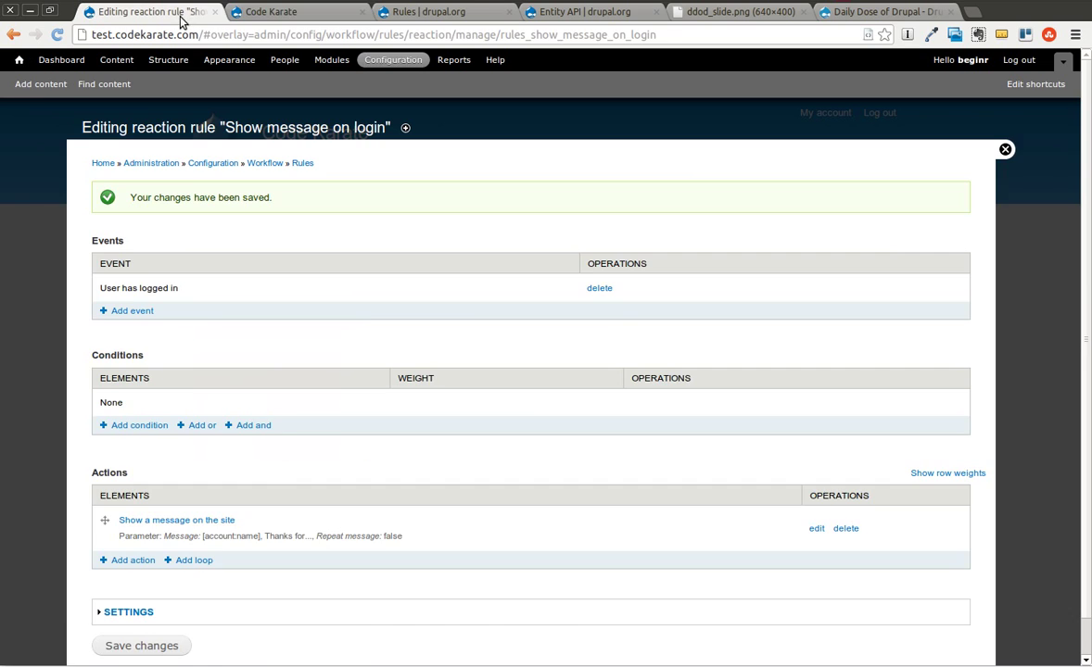
Start a new rule named 'Show message to anonymous user' with the tag 'user'.
click(302, 163)
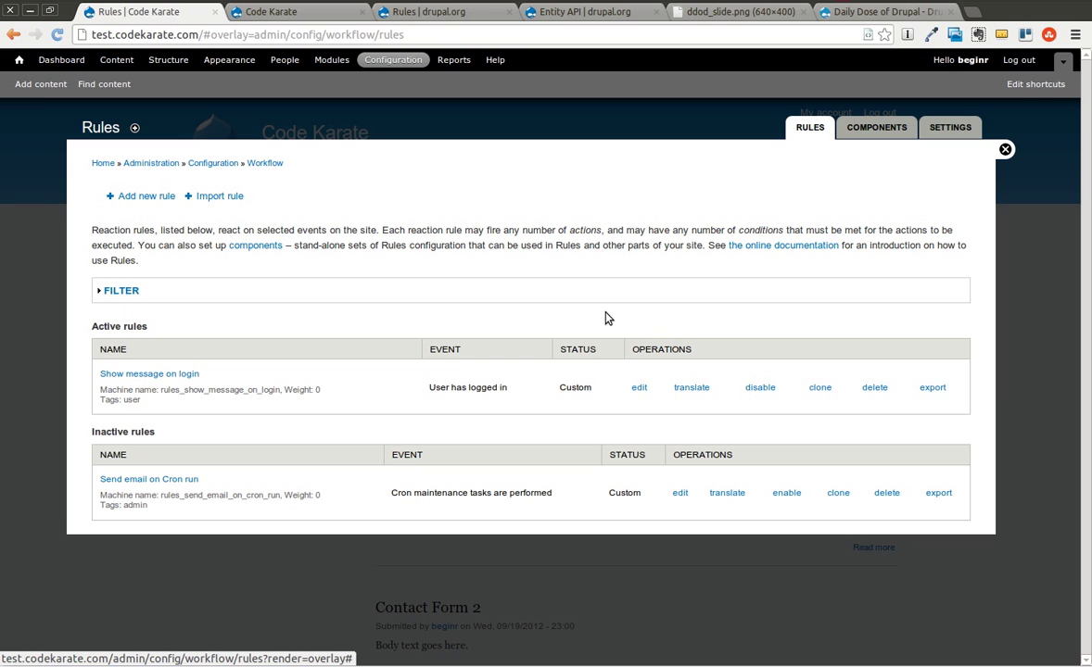
click(134, 199)
click(181, 220)
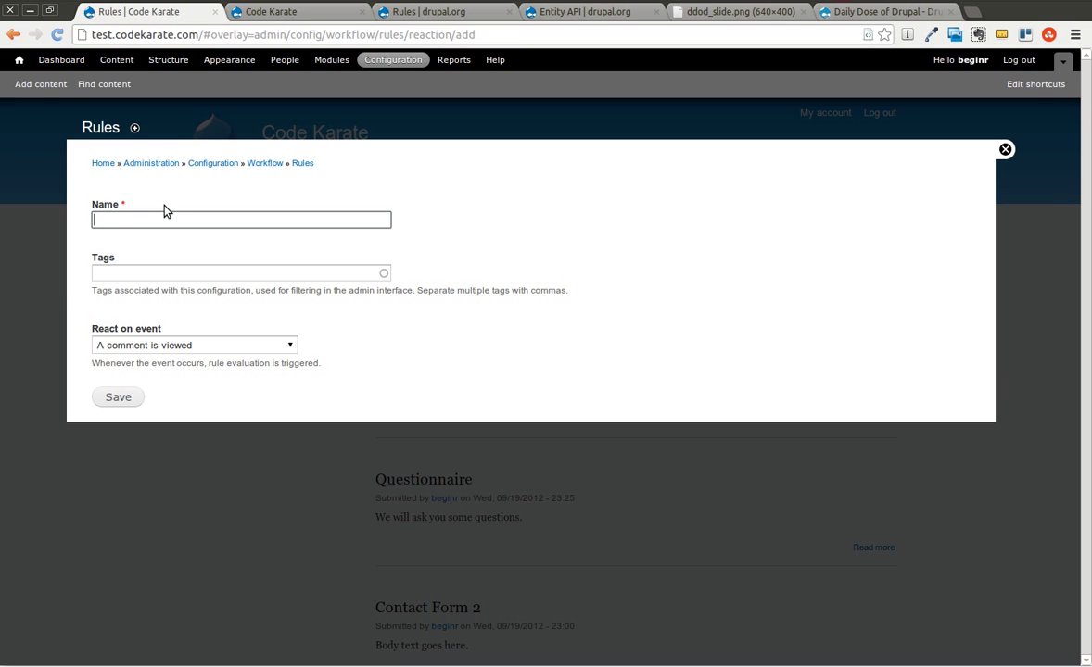
text(Show m)
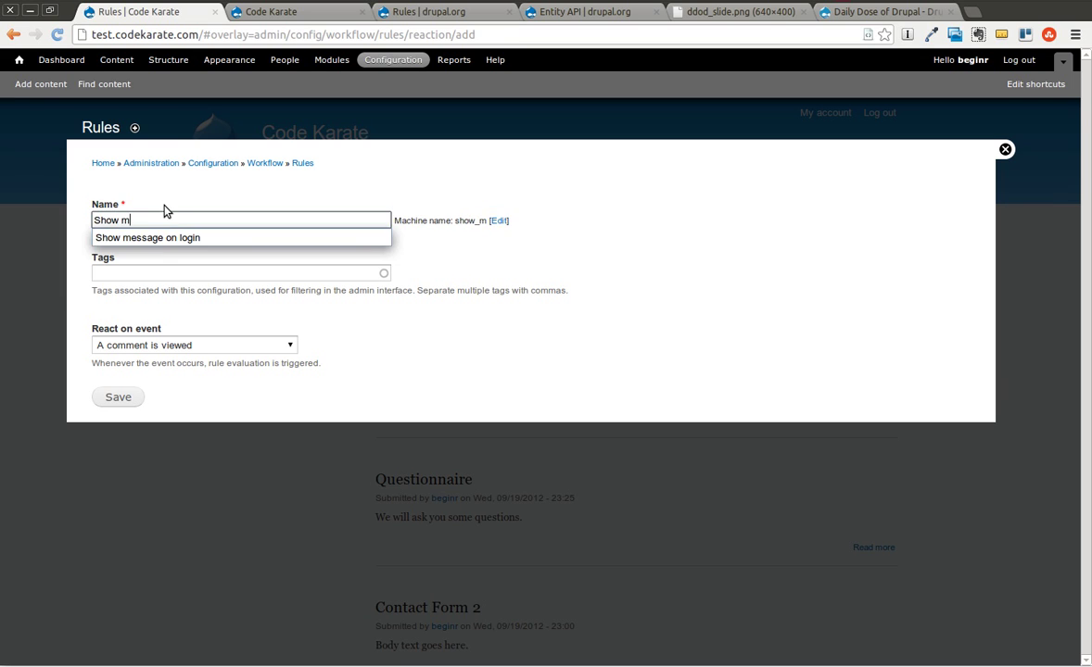
text(essage to anon)
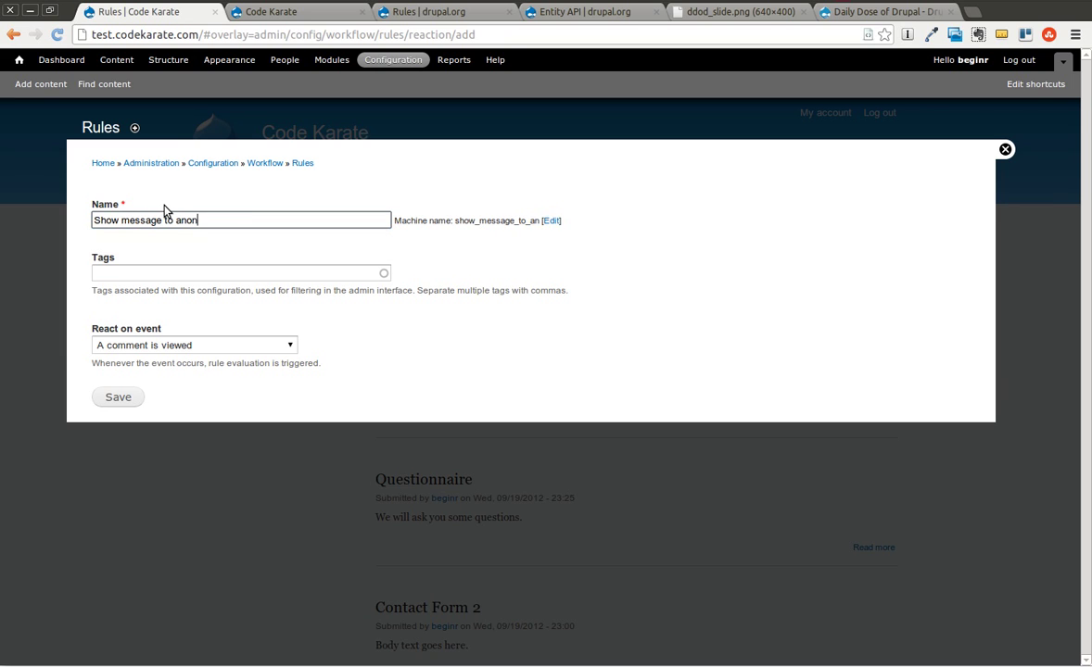
text(ymous user)
click(339, 245)
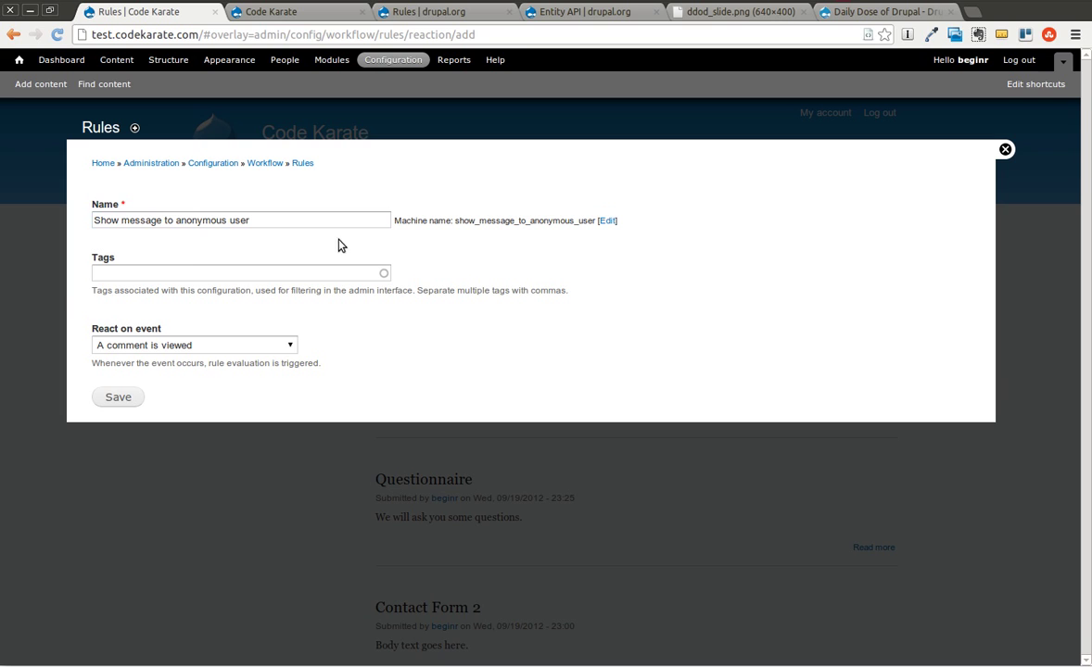
click(246, 274)
text(user)
click(397, 334)
Make the rule react on 'Content is viewed' and save it.
click(245, 346)
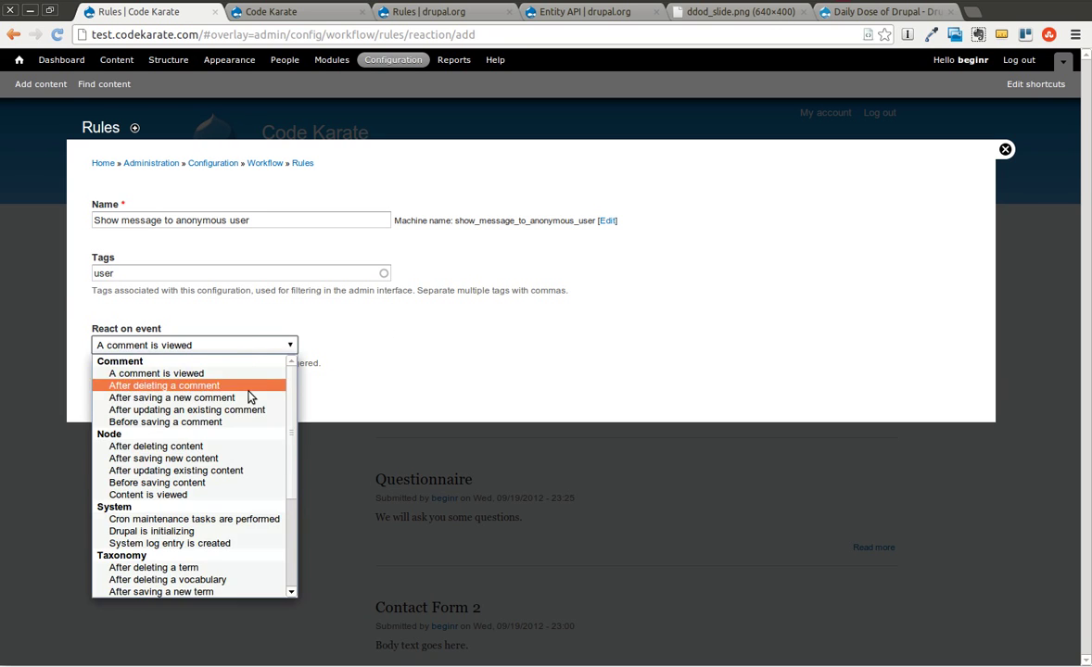
click(205, 497)
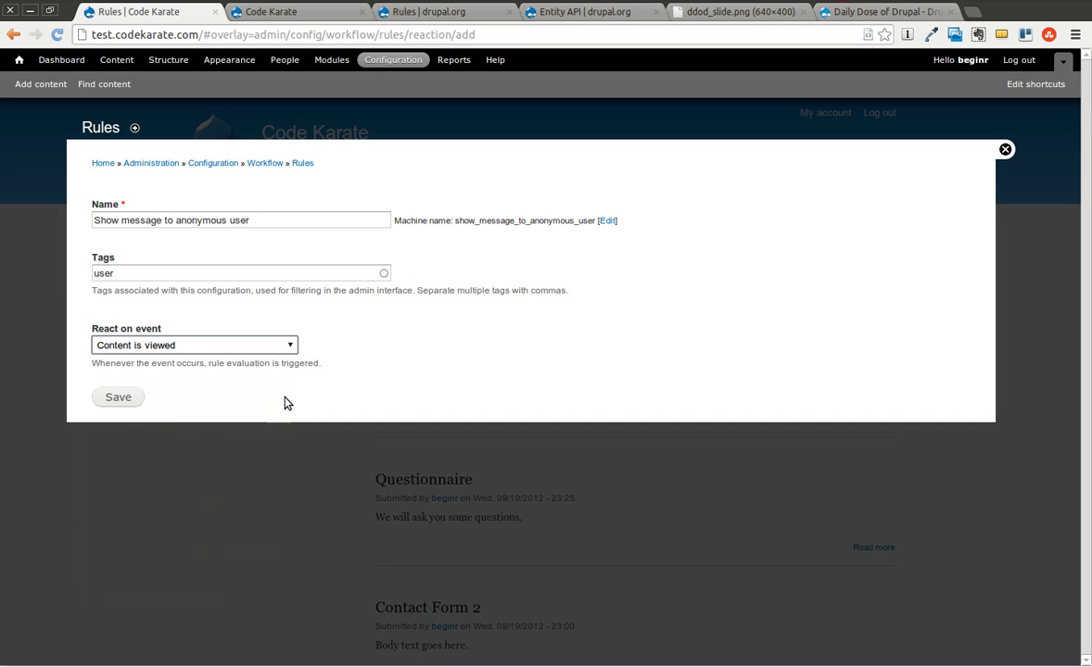
click(119, 399)
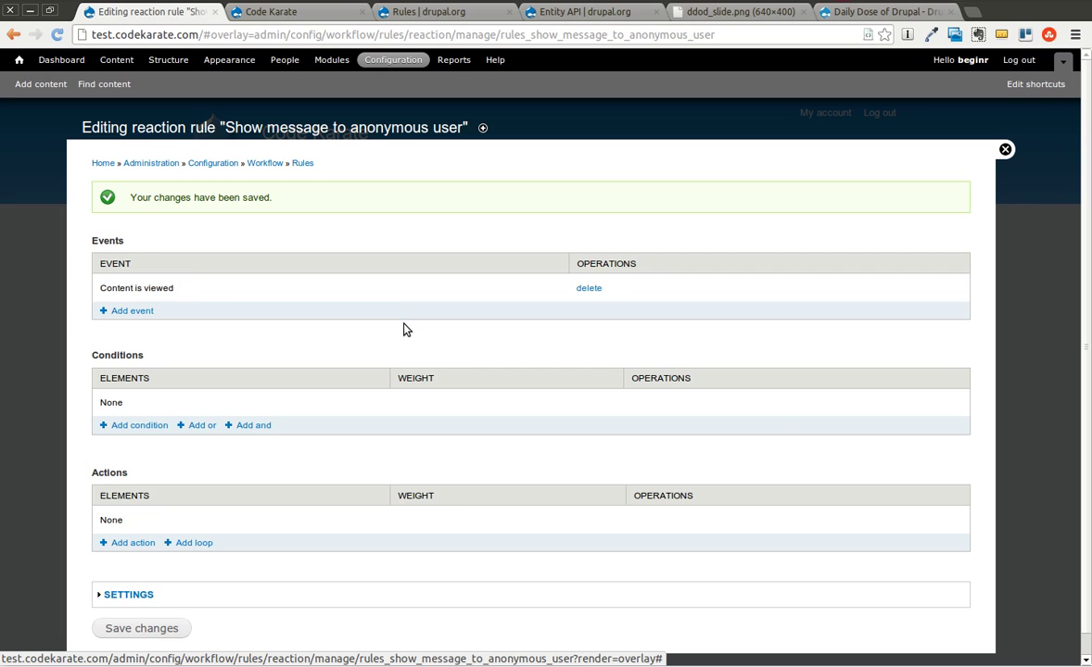
Add a 'User has role(s)' condition with data selector site:current-user roles.
click(146, 426)
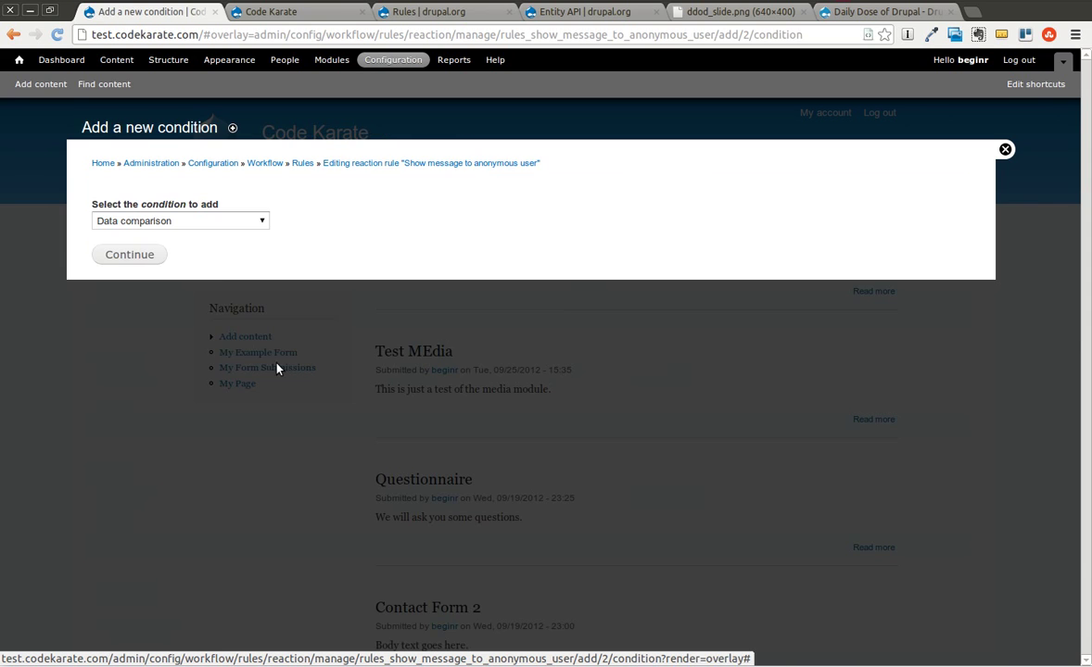
click(189, 222)
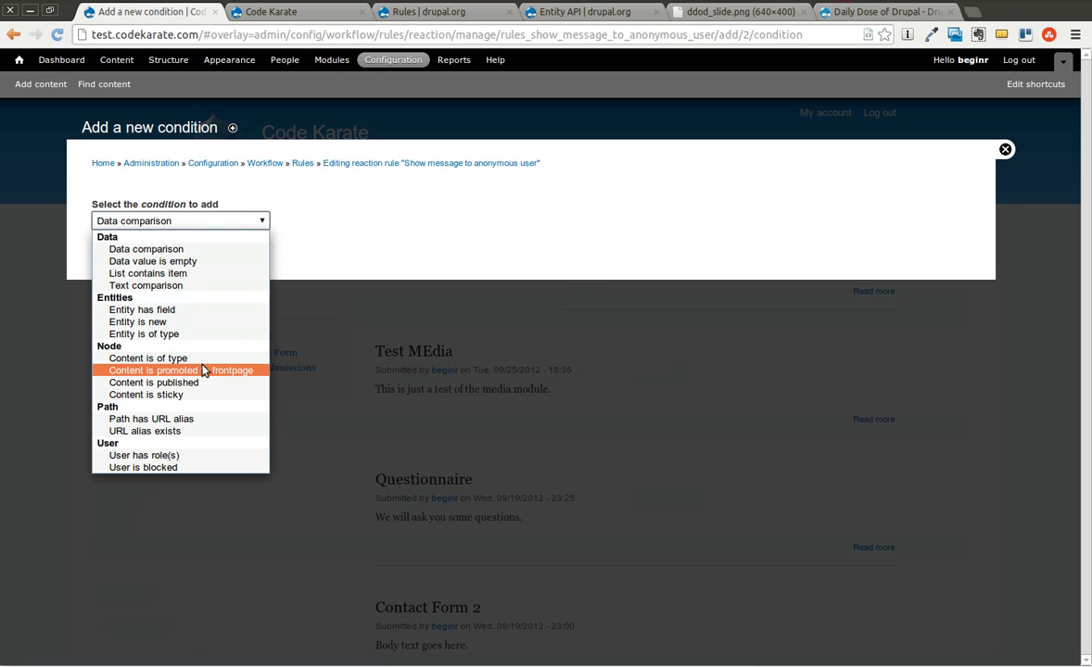
click(171, 455)
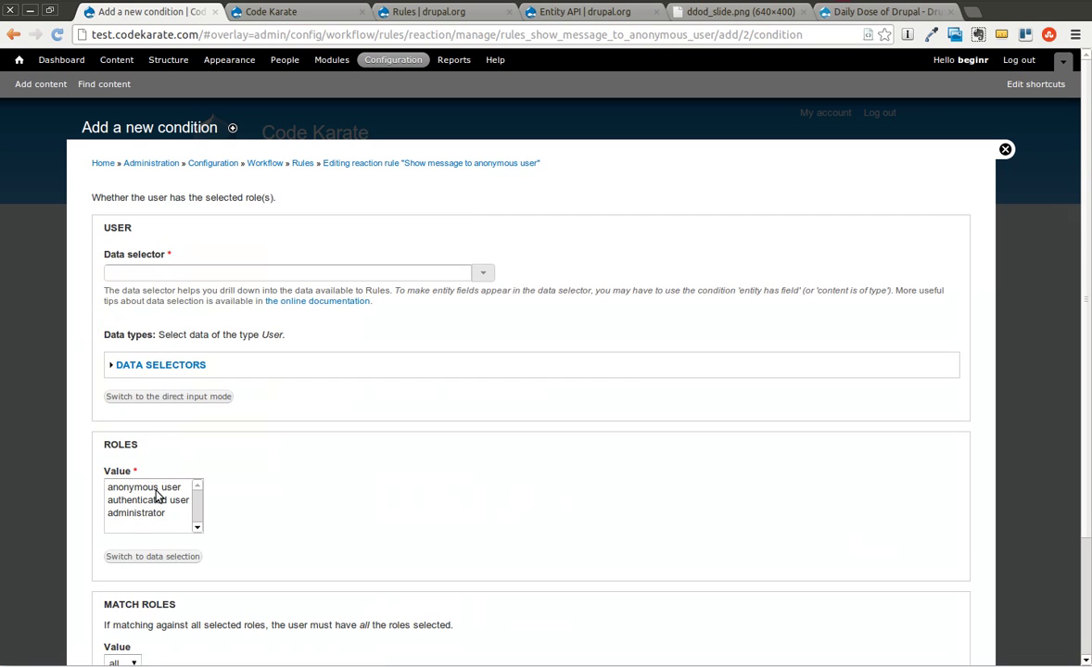
click(124, 273)
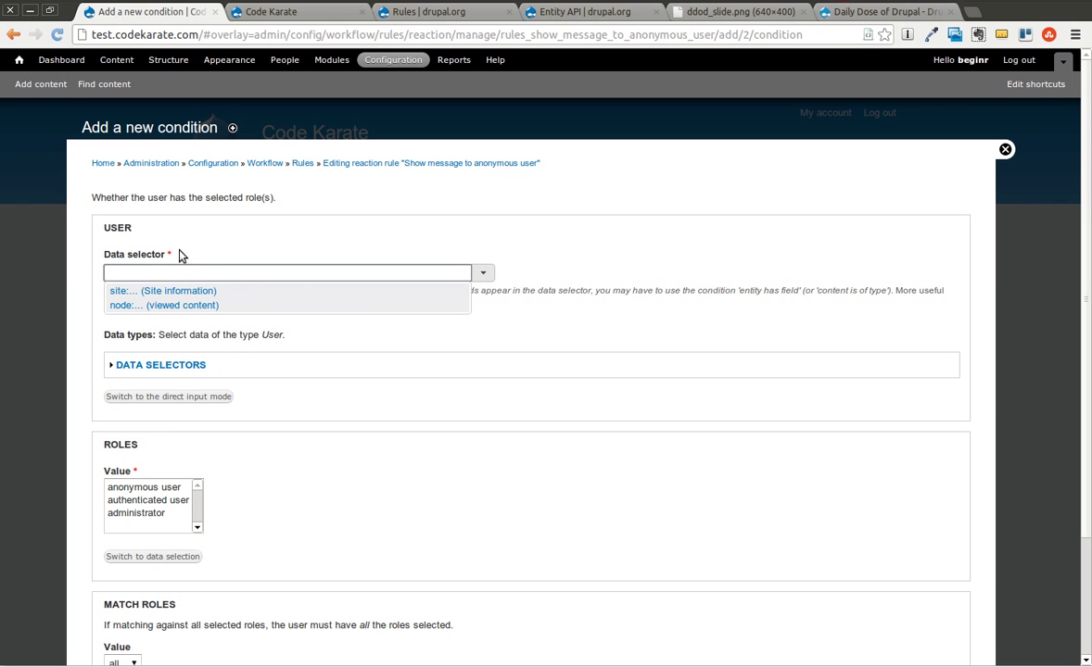
click(614, 253)
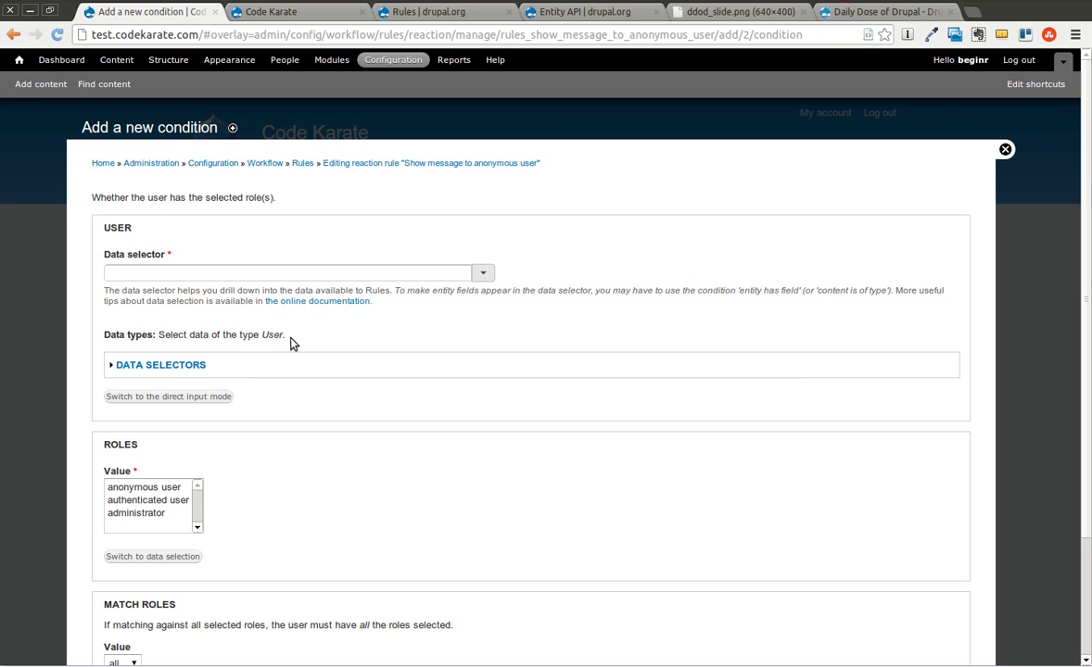
click(171, 275)
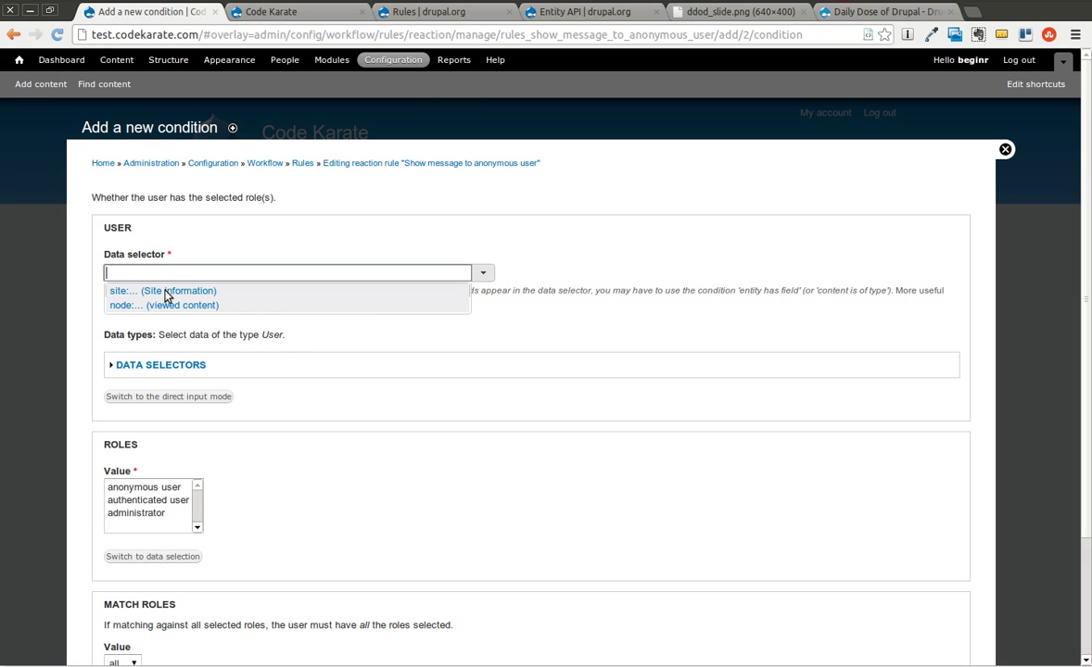
click(165, 293)
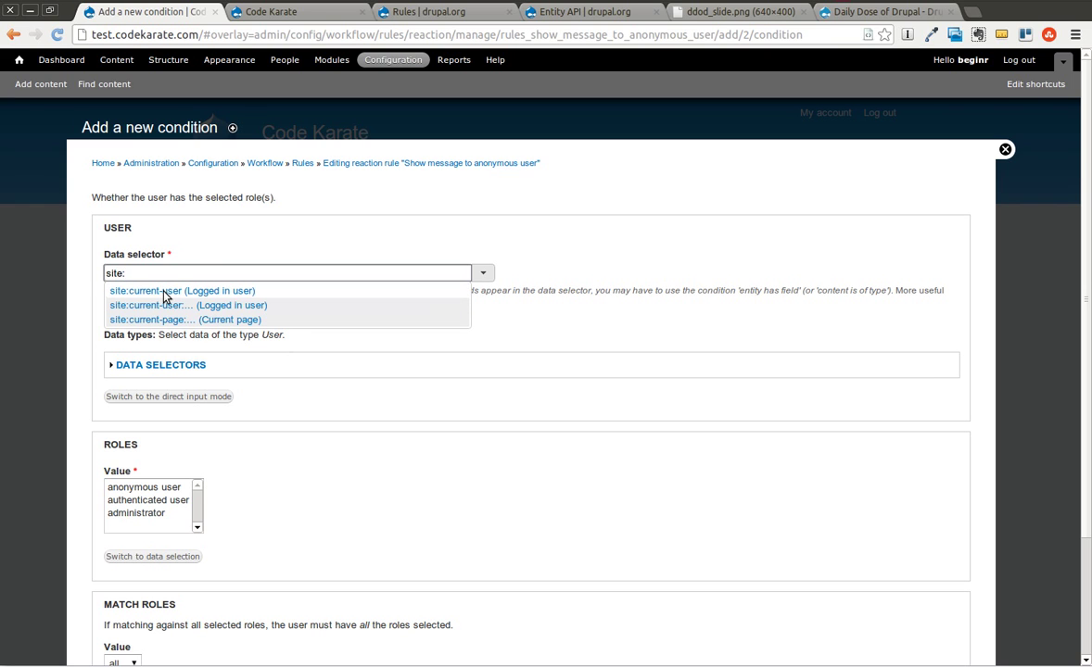
click(212, 292)
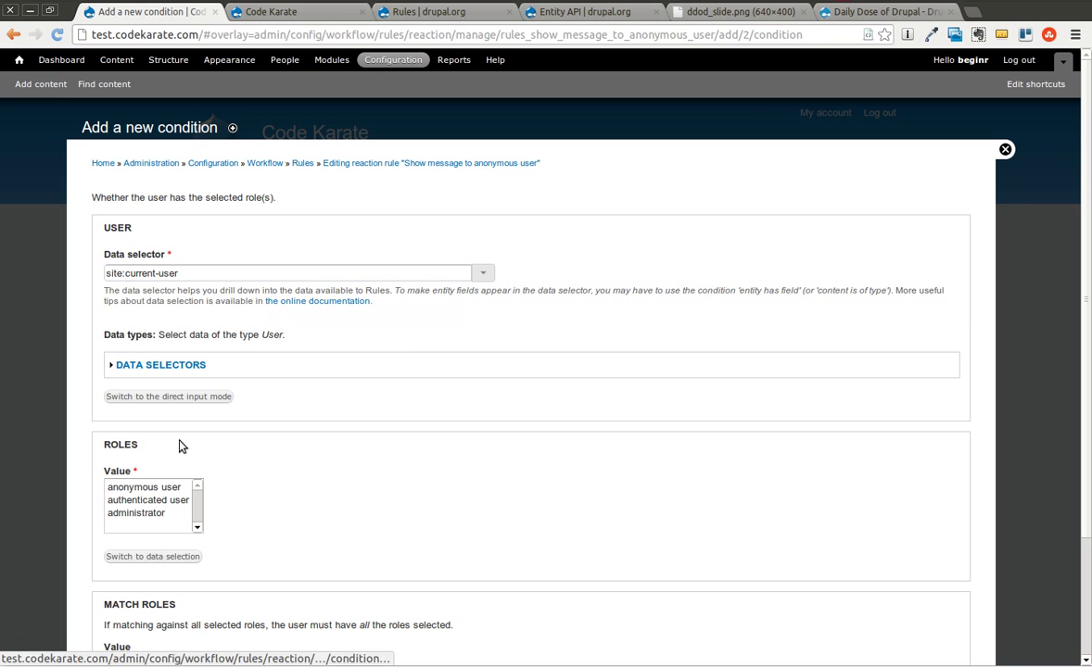
Require the 'anonymous user' role and save the condition.
click(143, 491)
click(372, 527)
scroll(441, 528, down, 3)
scroll(441, 528, up, 2)
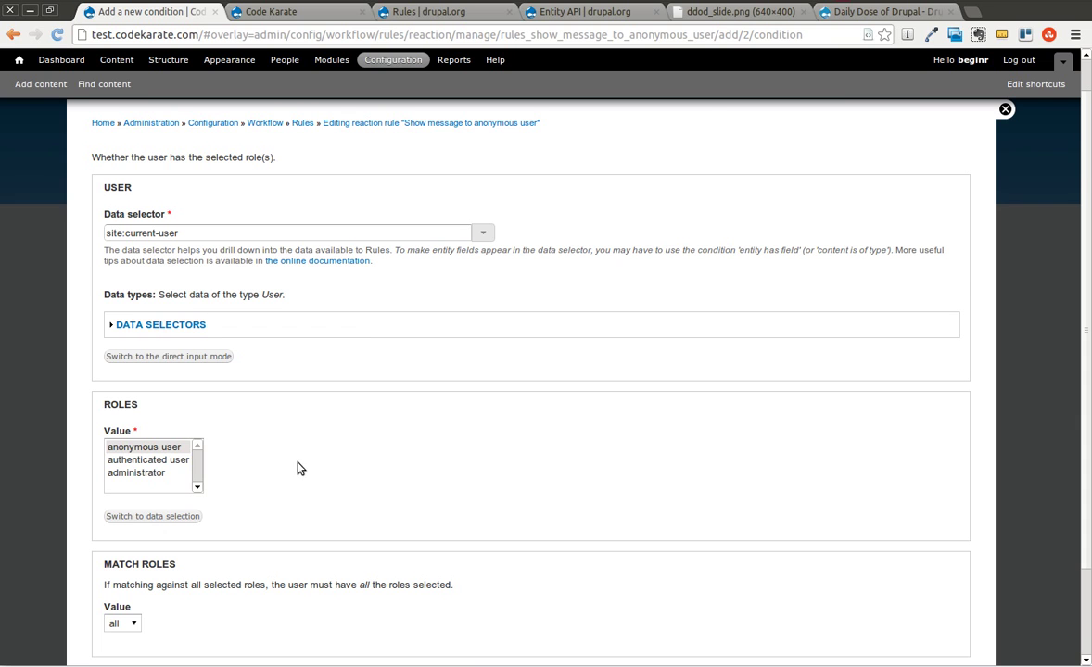
scroll(404, 436, down, 3)
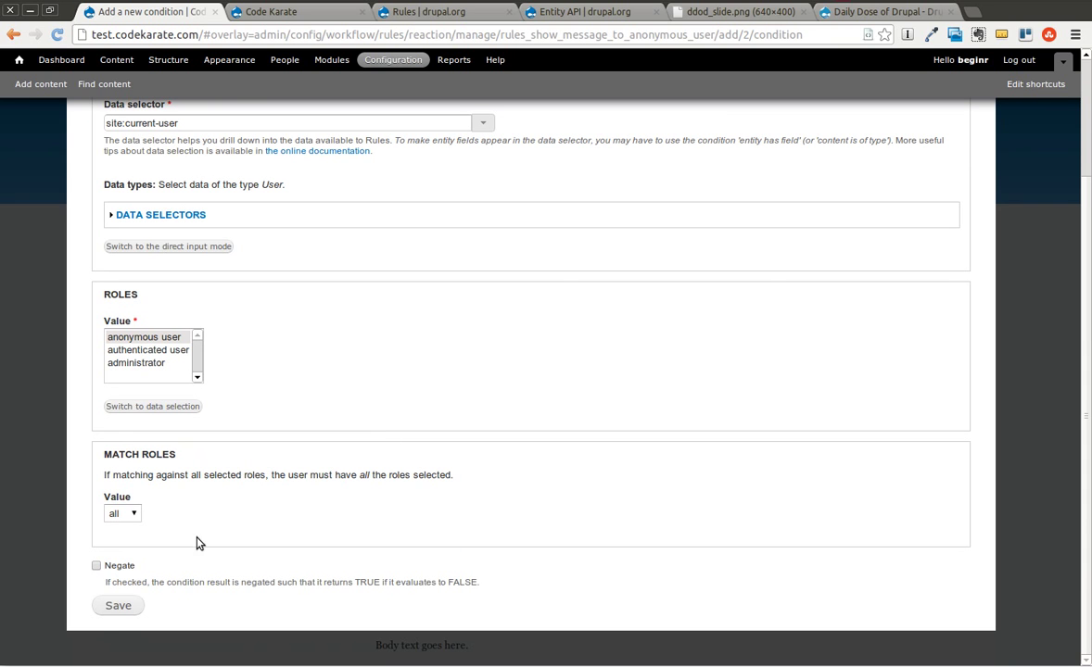
click(116, 607)
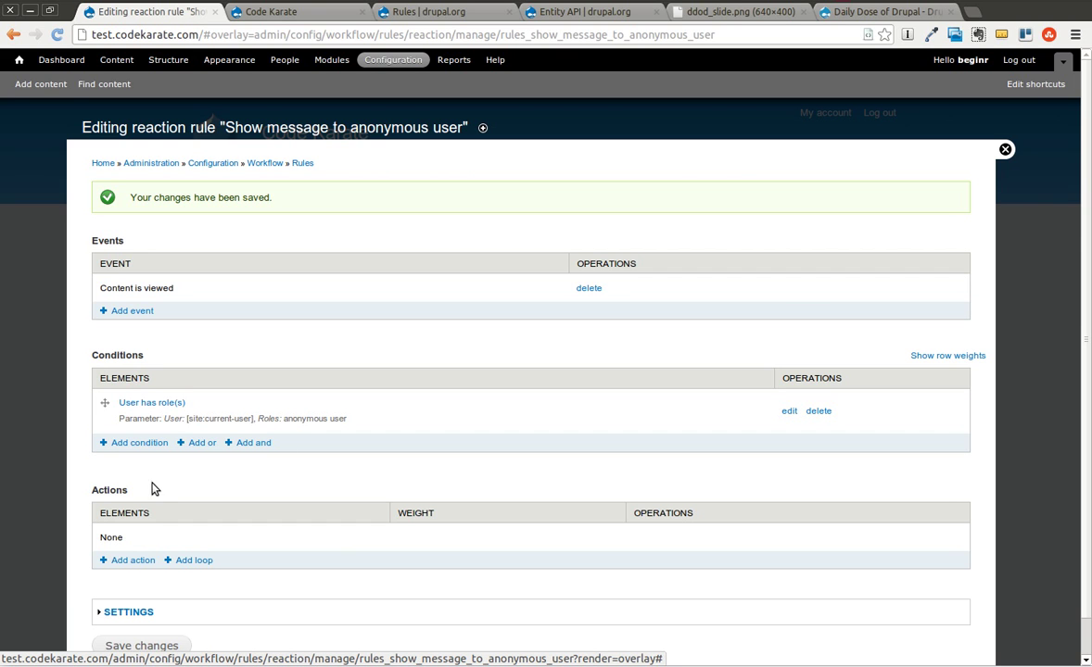
Add a 'Show a message on the site' action to the rule.
click(132, 560)
click(172, 221)
scroll(172, 324, down, 5)
scroll(176, 405, down, 1)
scroll(162, 374, up, 2)
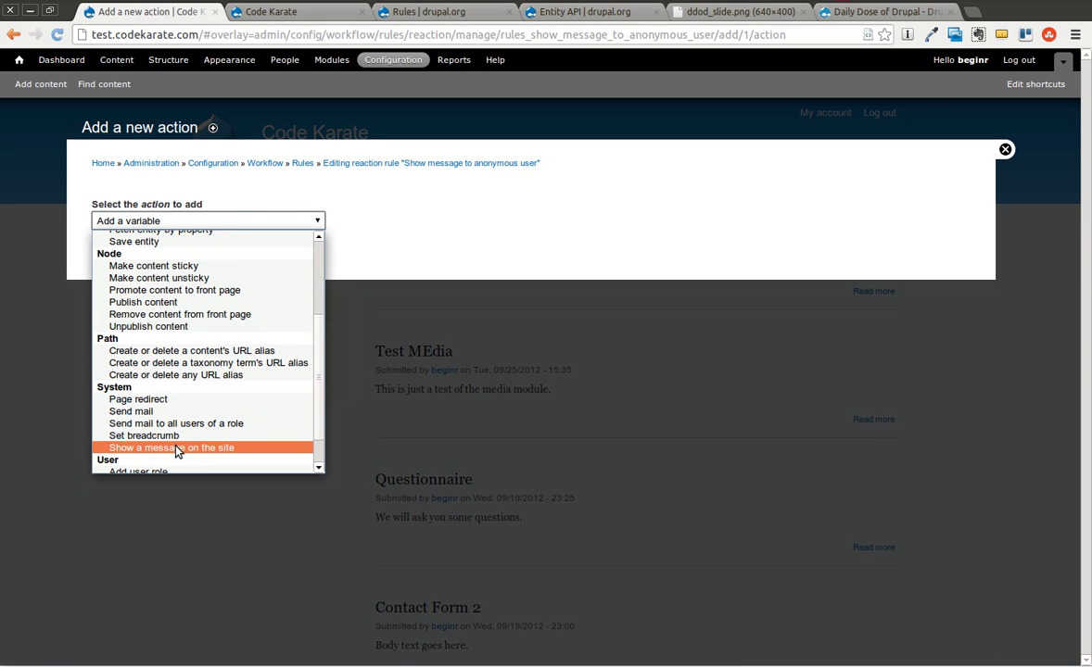
click(167, 447)
Enter the message 'Please login to leave comments.', turn off Repeat message, and save.
click(124, 243)
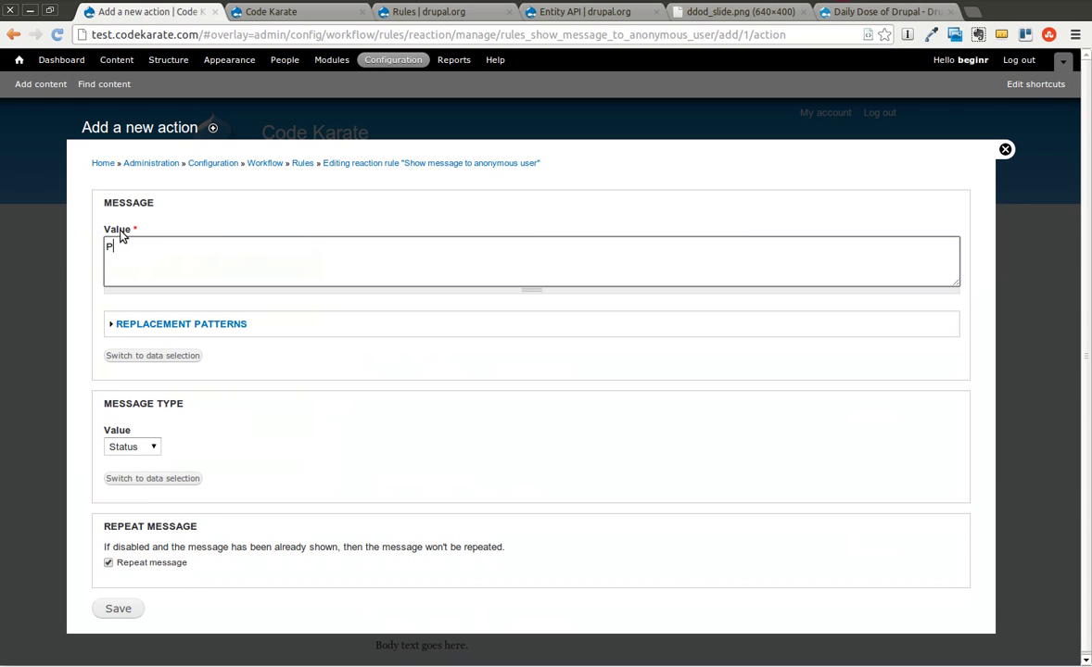
text(Please login to leave comments.)
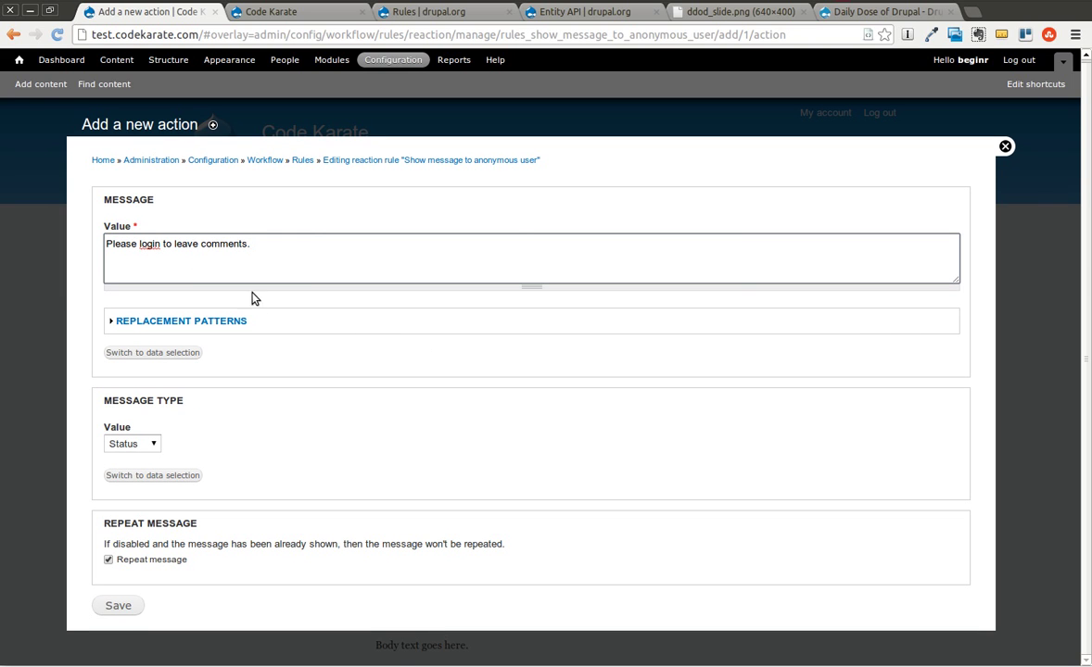
click(110, 560)
click(127, 608)
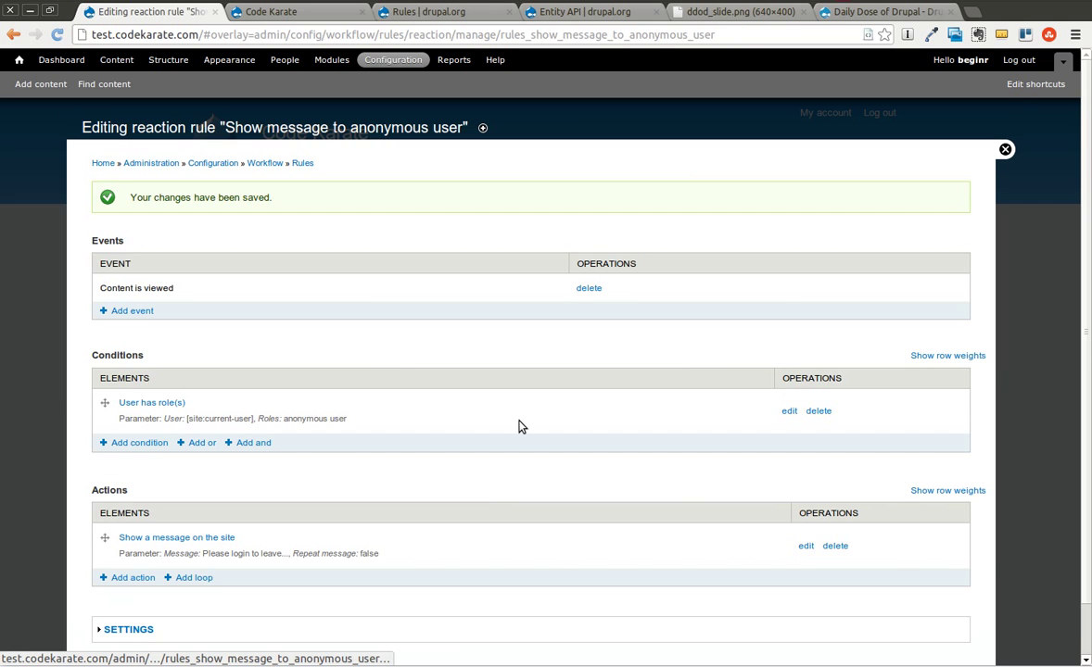
scroll(337, 323, down, 1)
Add a 'Content is of type' condition and select Article as the content type.
click(149, 404)
click(151, 223)
click(183, 366)
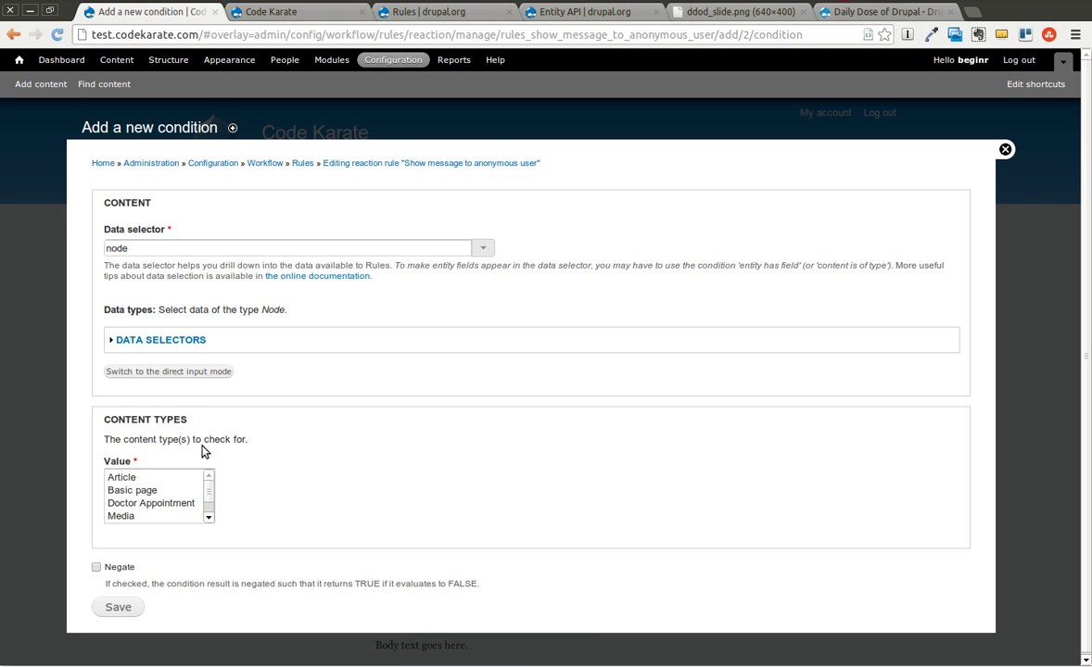
scroll(209, 502, down, 1)
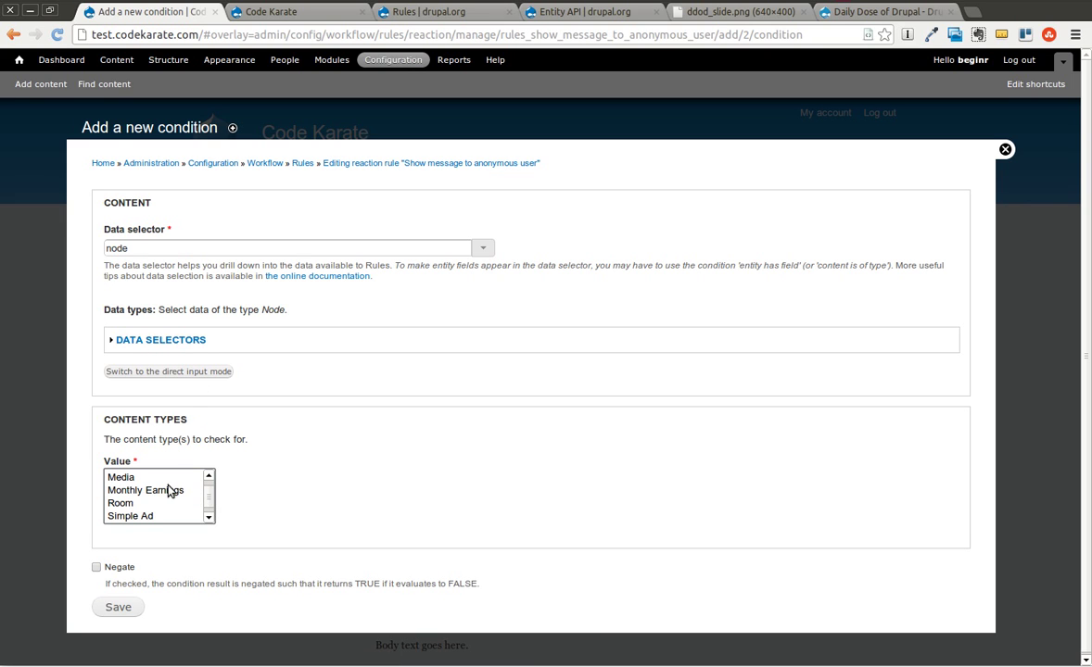
scroll(158, 505, down, 1)
scroll(161, 510, up, 2)
click(128, 501)
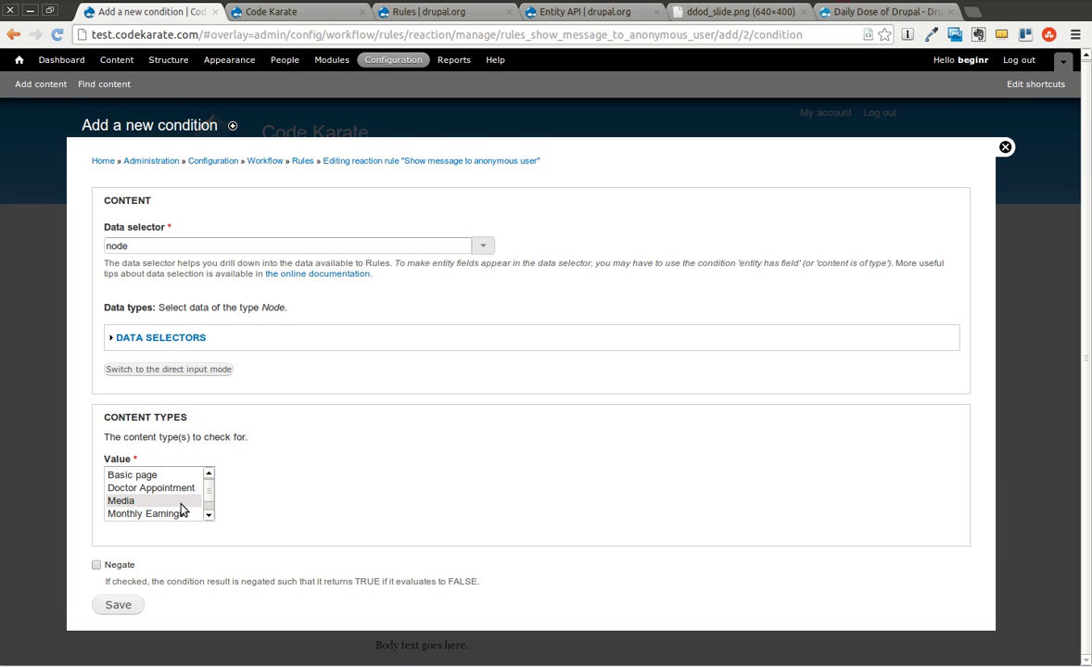
scroll(172, 495, up, 1)
scroll(173, 495, down, 3)
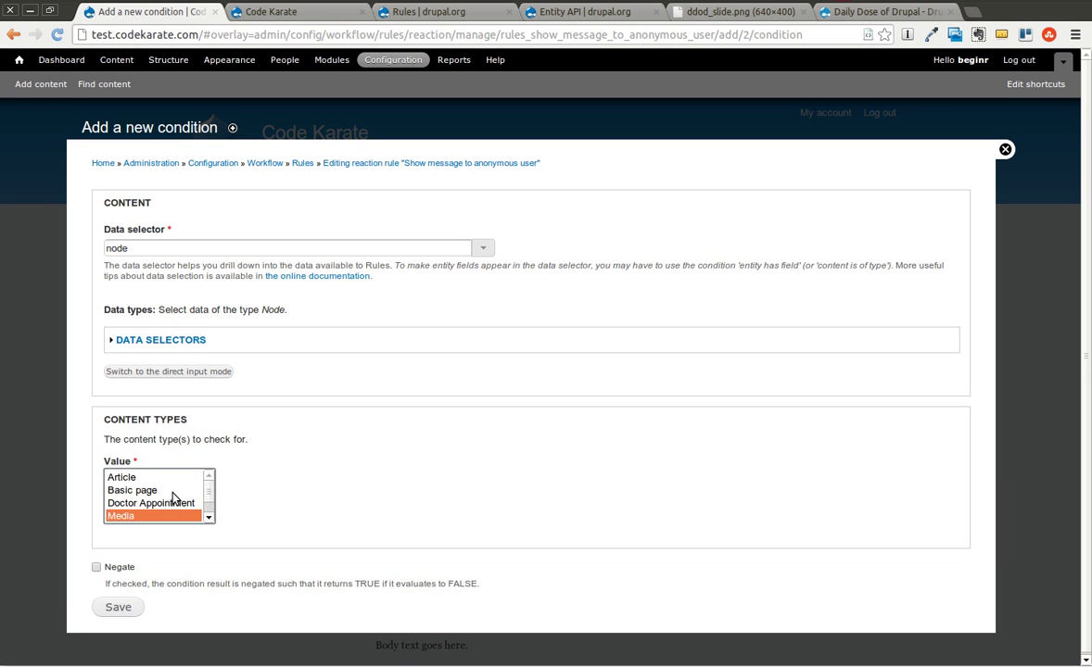
click(139, 479)
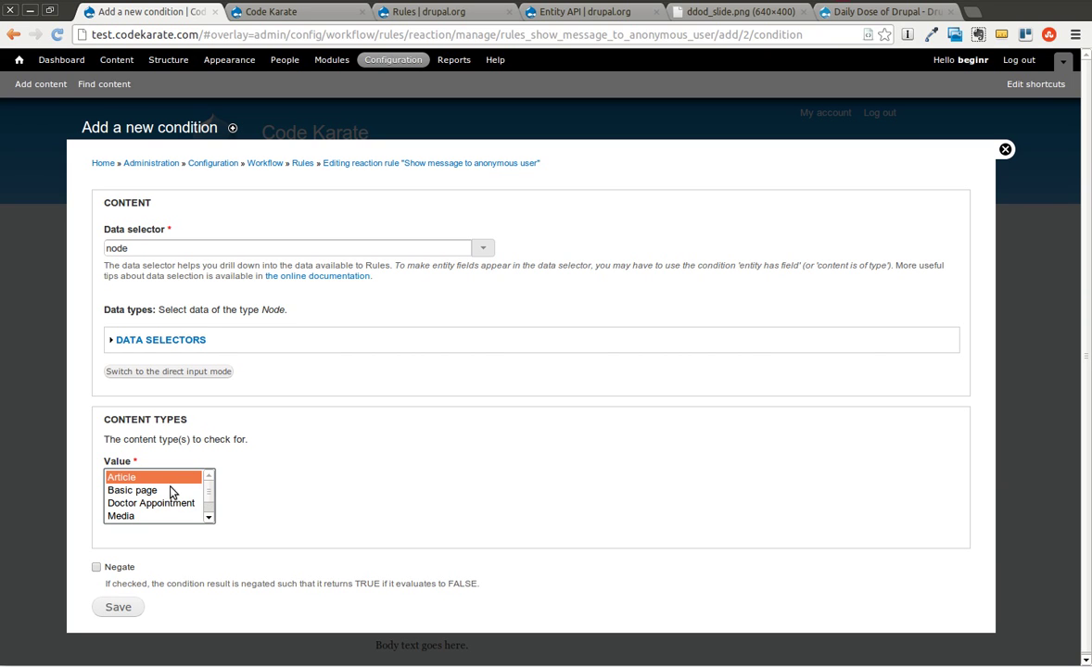
click(252, 488)
Save the Article condition with node as data selector, then open Add content in a new tab.
scroll(208, 505, down, 3)
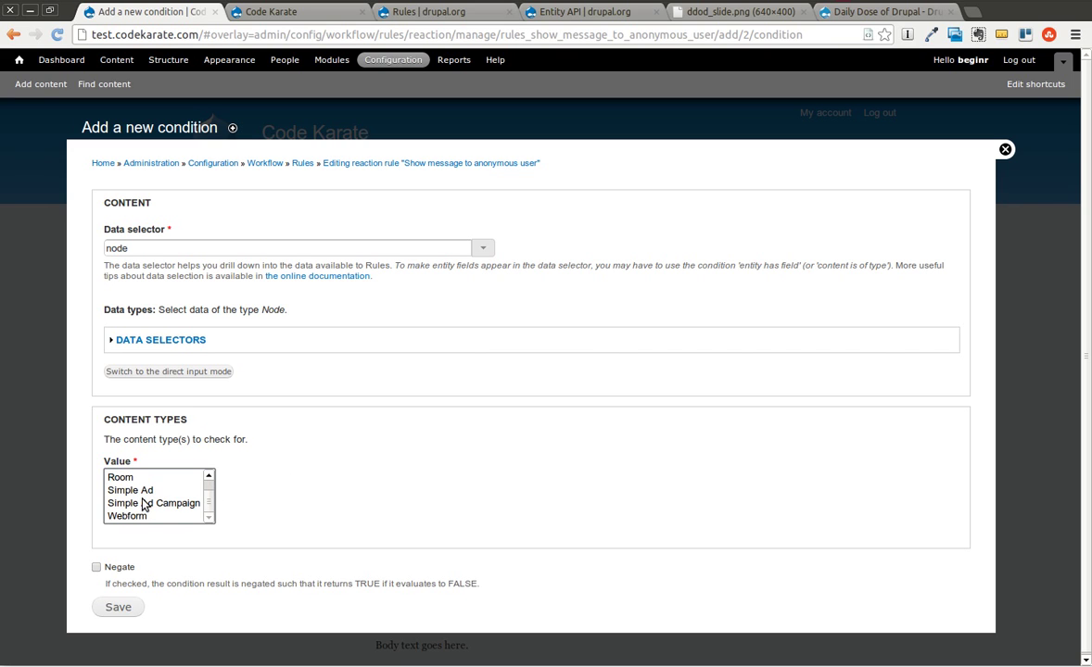
click(132, 462)
click(260, 440)
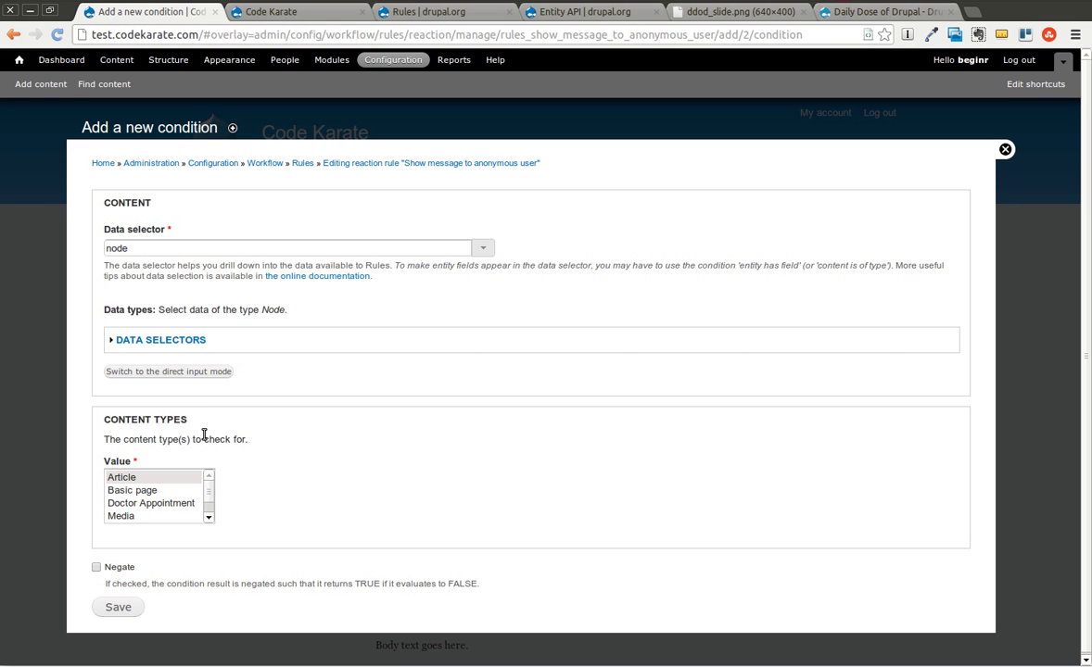
click(148, 251)
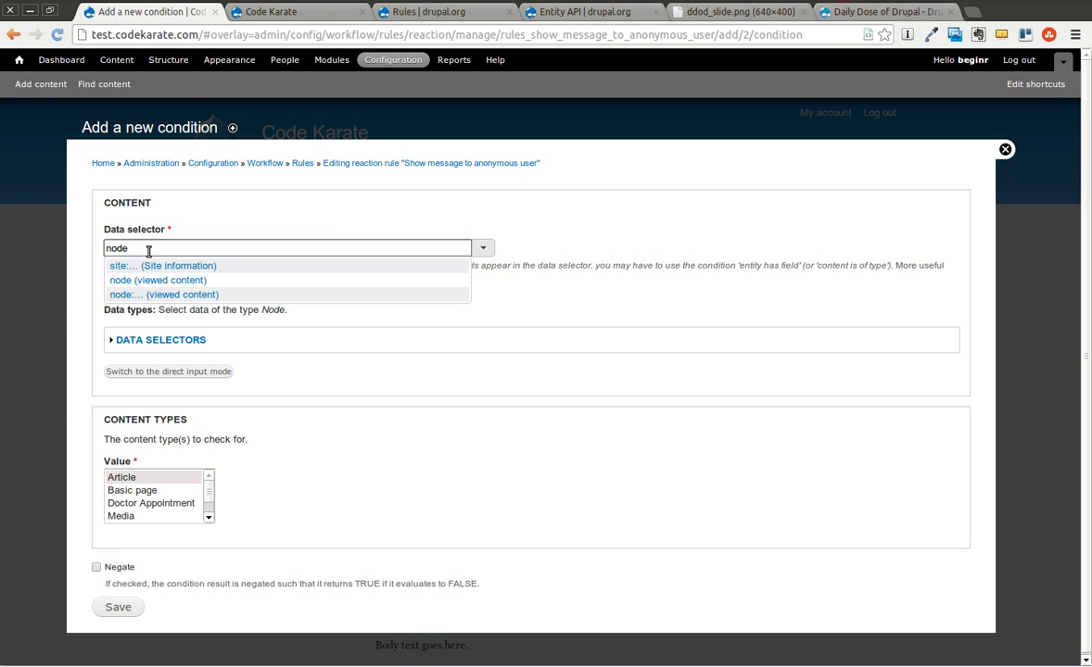
click(376, 418)
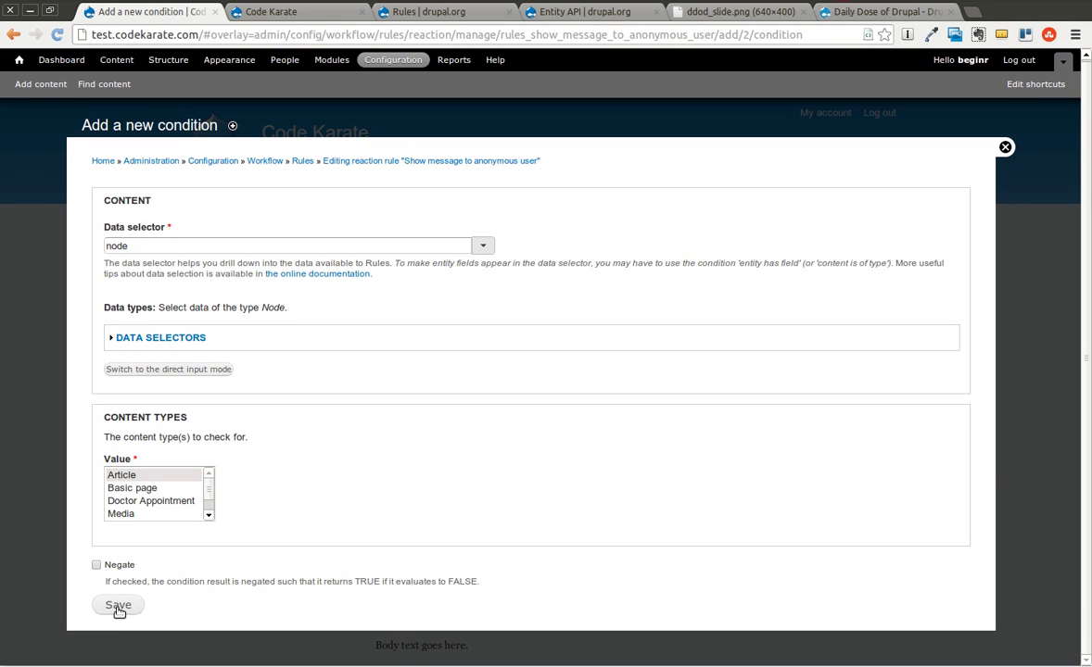
click(118, 609)
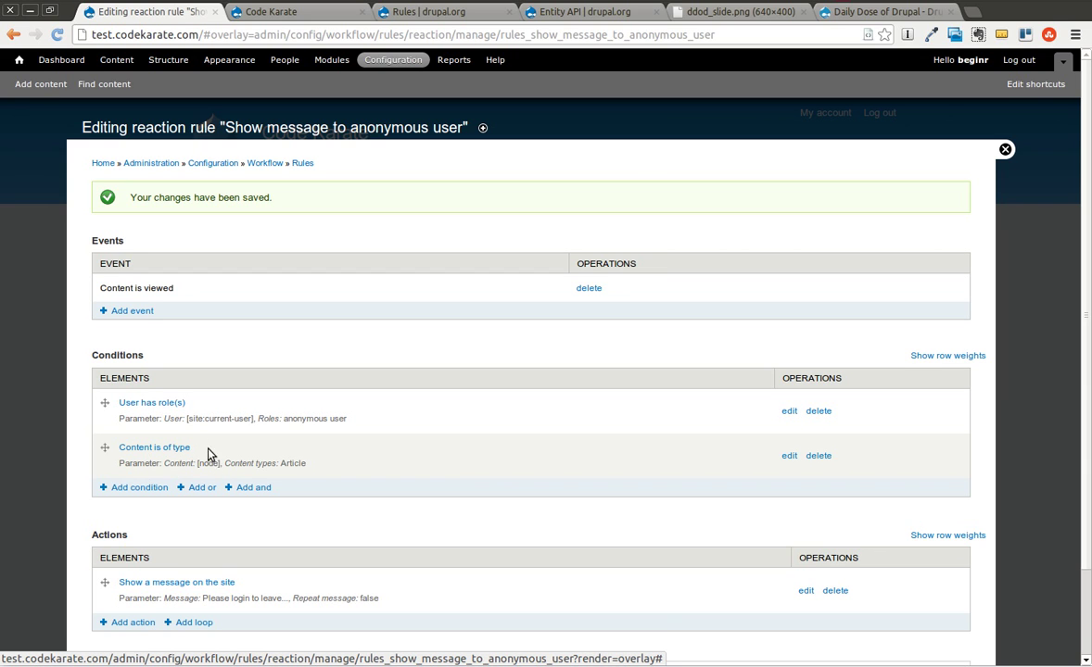
scroll(279, 461, down, 2)
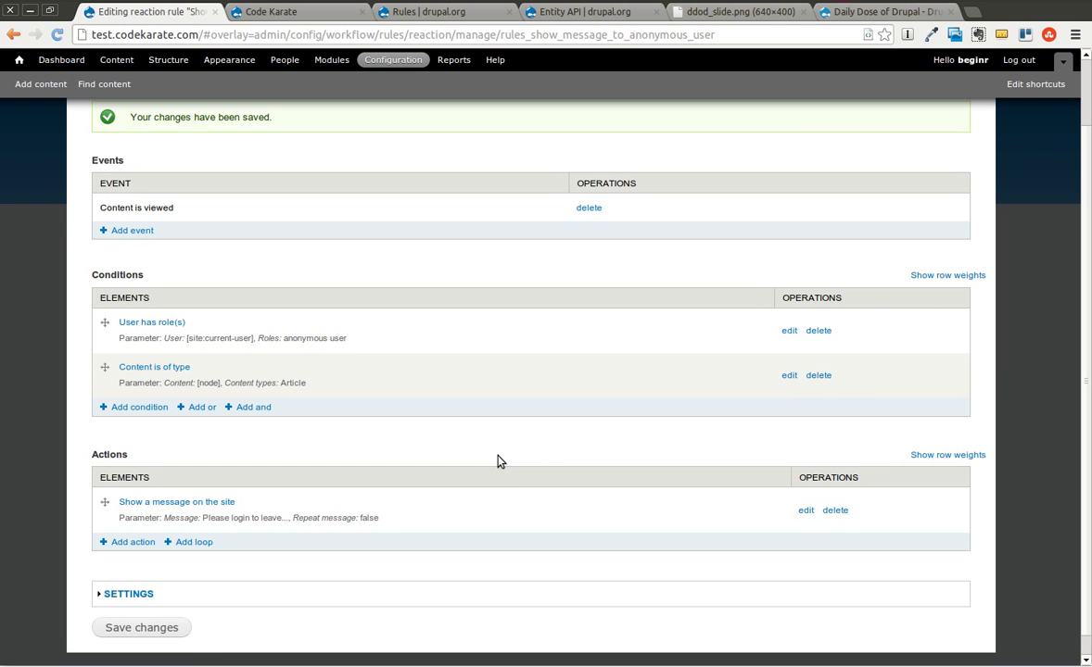
right_click(42, 83)
click(64, 90)
Create and save an Article with title 'test' and body 'test'.
click(408, 14)
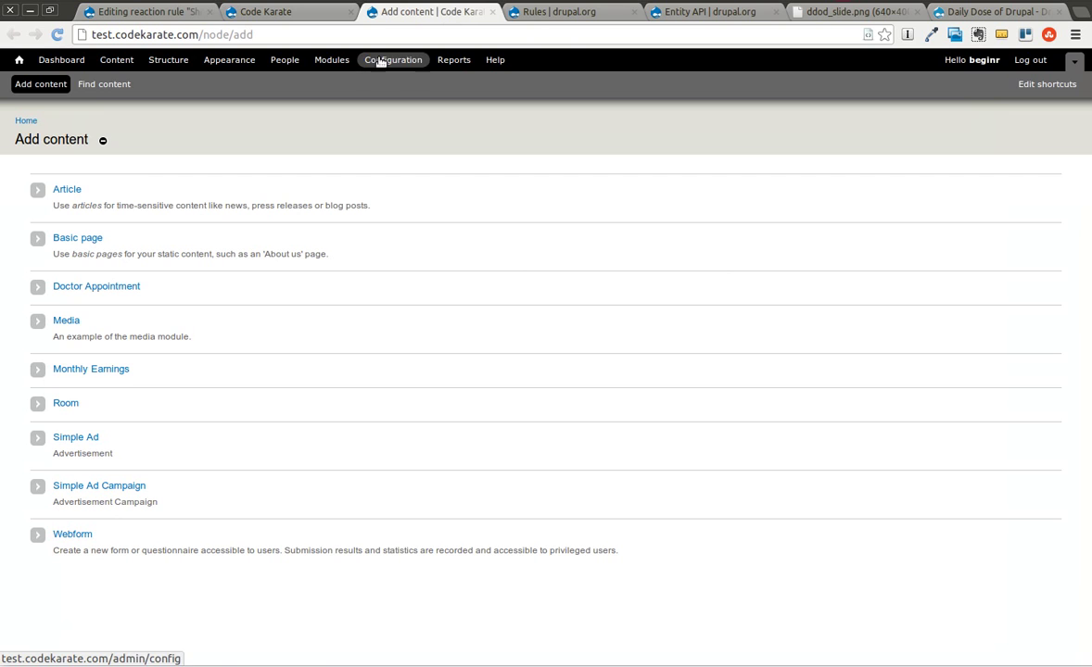
click(57, 189)
click(169, 205)
text(test)
click(217, 382)
text(test)
scroll(379, 442, down, 5)
click(118, 602)
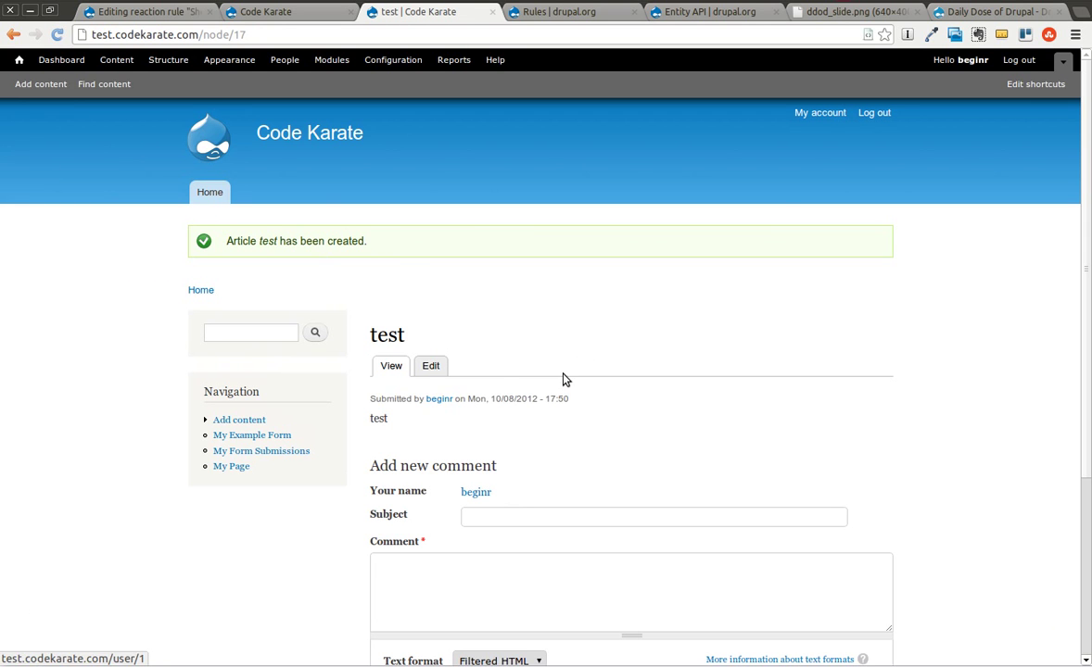
Log out, then view the test article and the Youtube Video post as an anonymous visitor.
scroll(582, 444, down, 3)
scroll(649, 357, up, 3)
click(1018, 62)
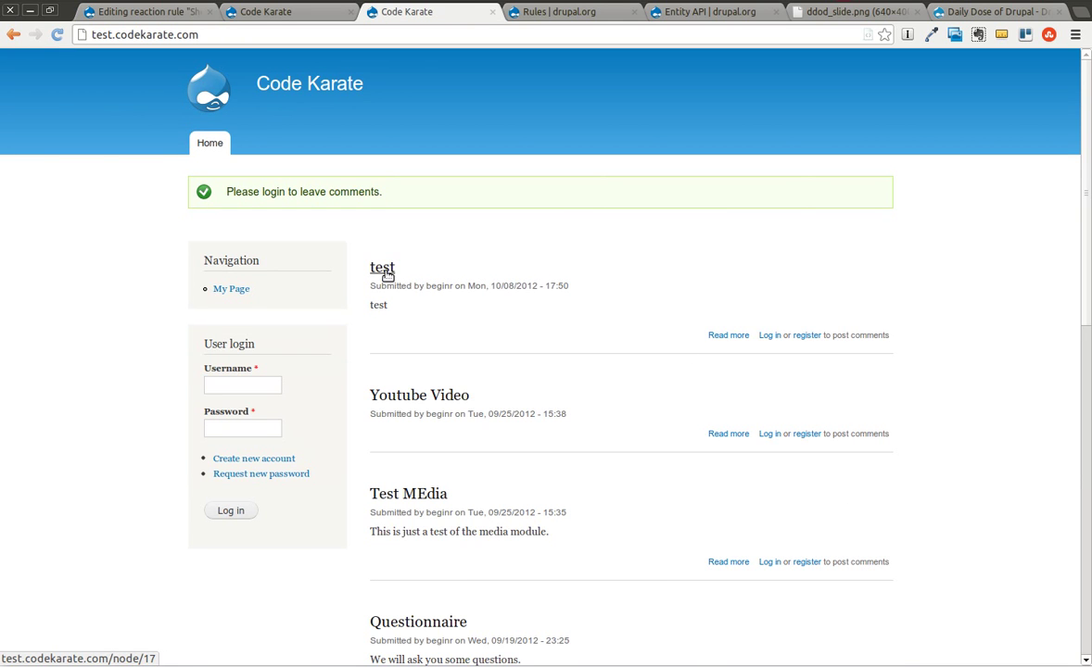
click(388, 268)
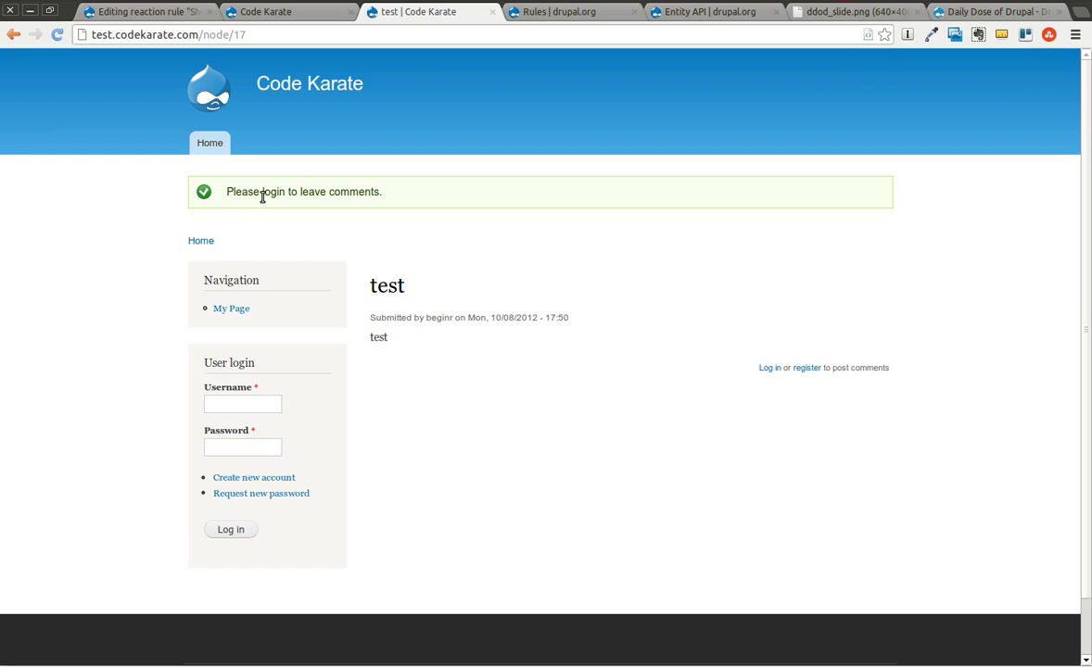
click(200, 242)
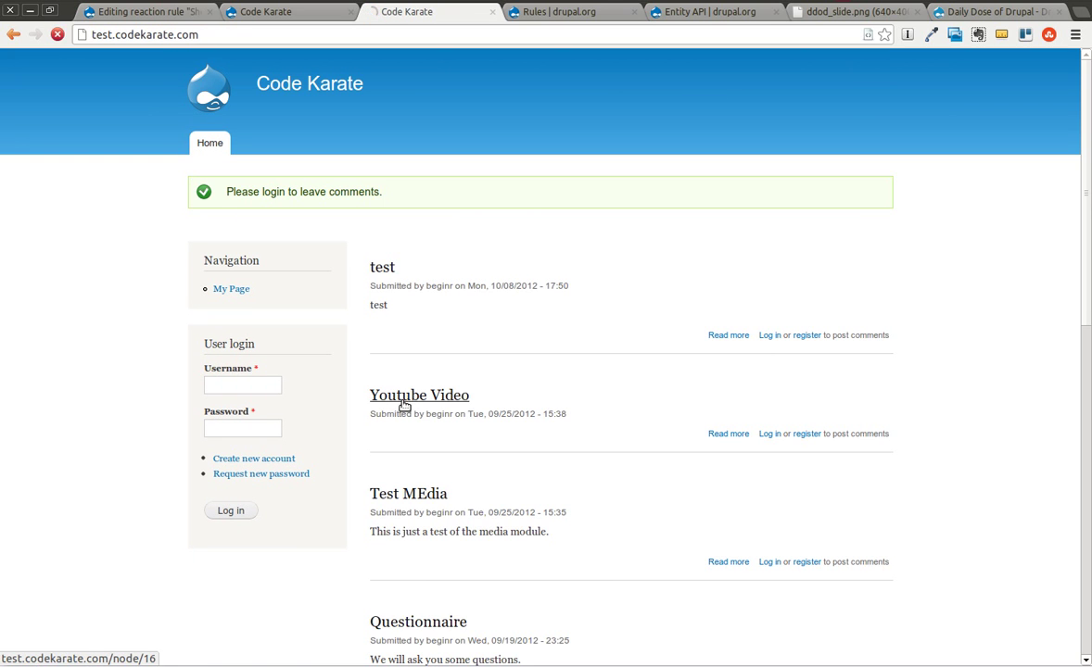
click(404, 405)
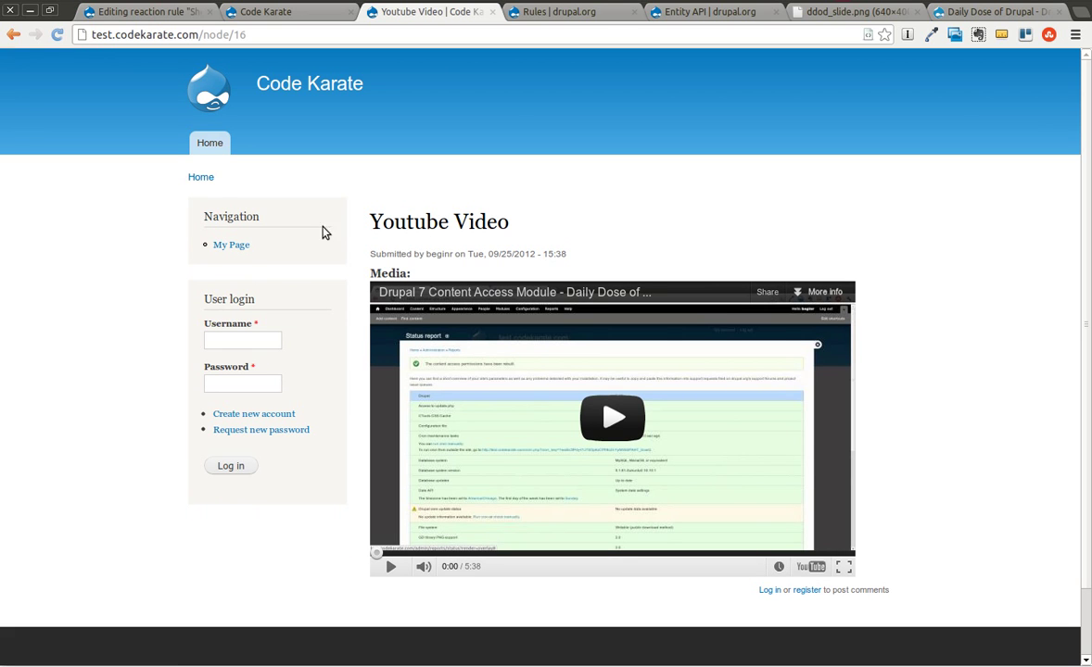
click(200, 176)
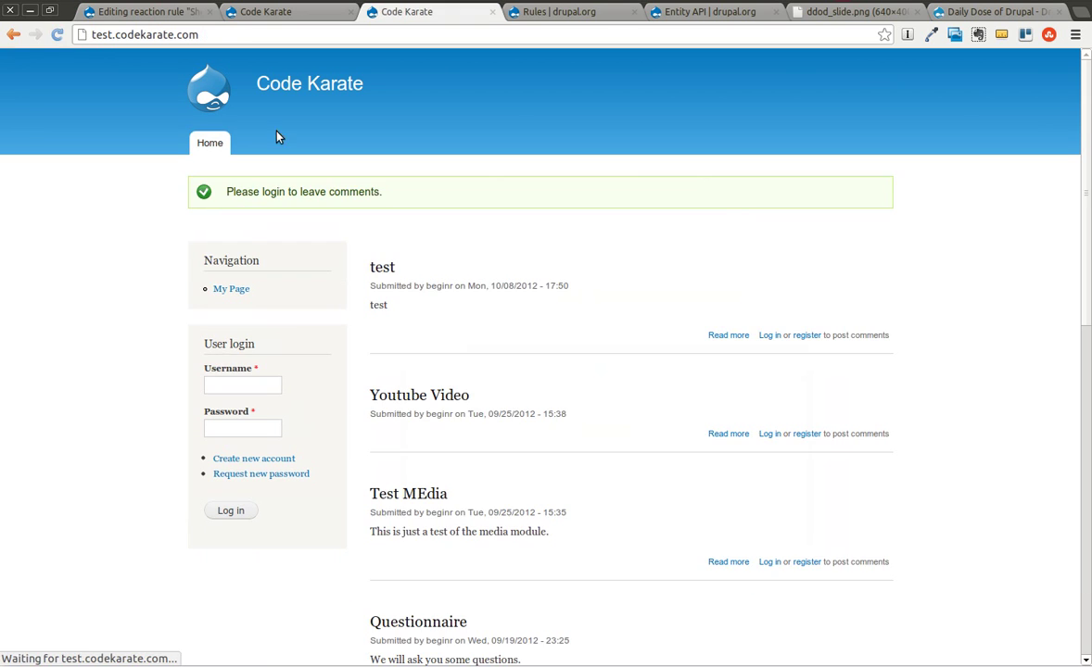
Check the Test MEdia post, then confirm the test article shows 'Please login to leave comments.'.
scroll(445, 250, down, 3)
scroll(390, 217, up, 2)
drag(422, 280, 371, 223)
click(386, 244)
click(439, 290)
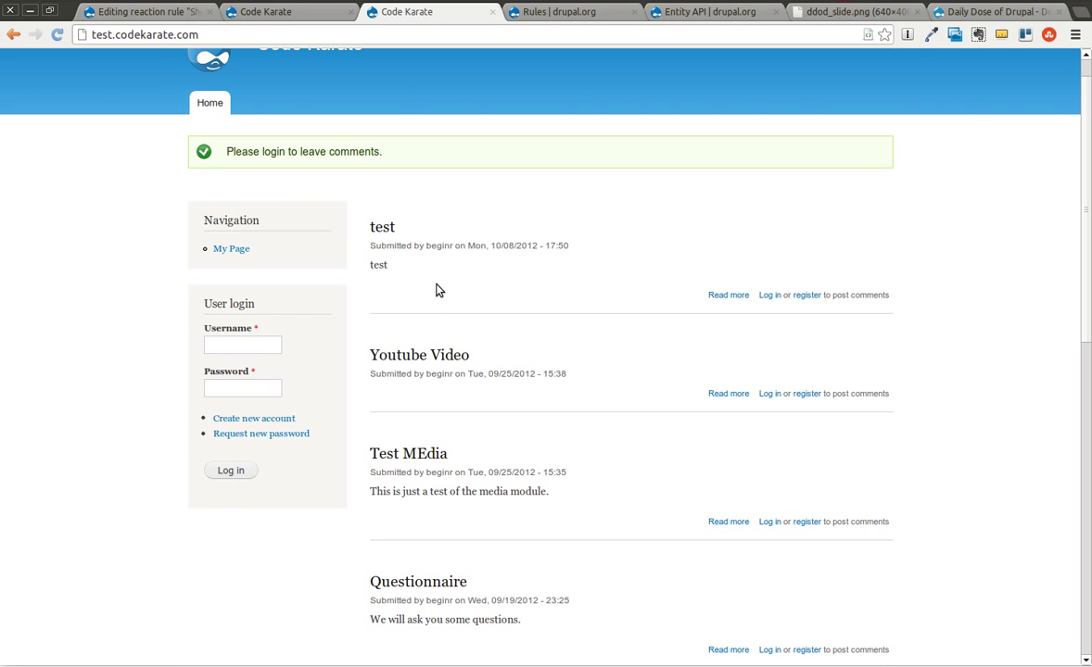
click(428, 453)
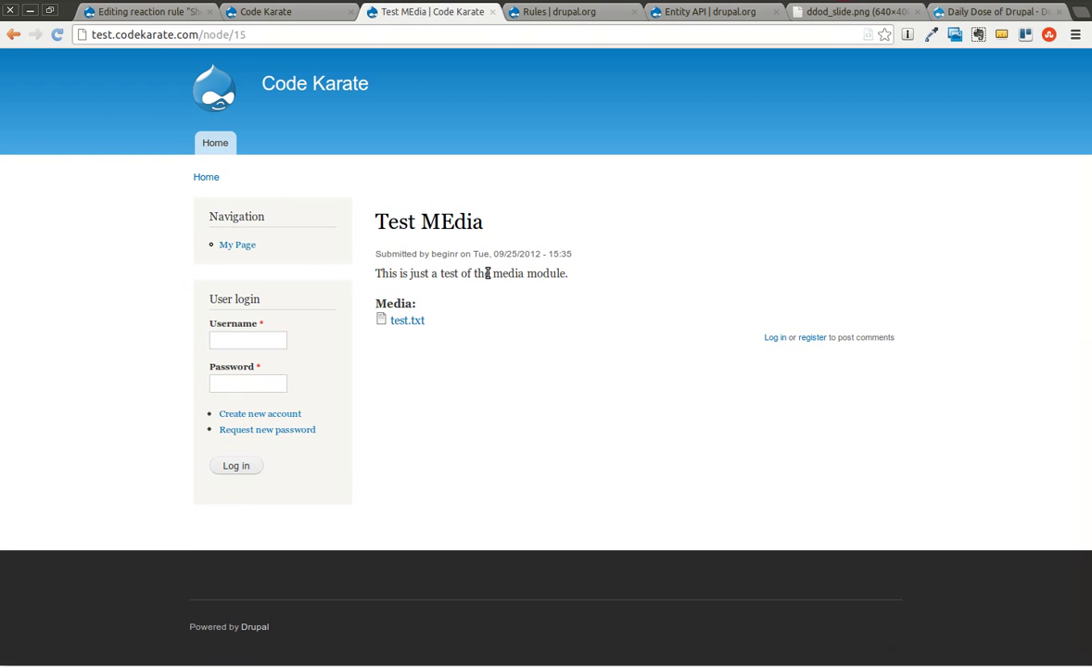
click(215, 142)
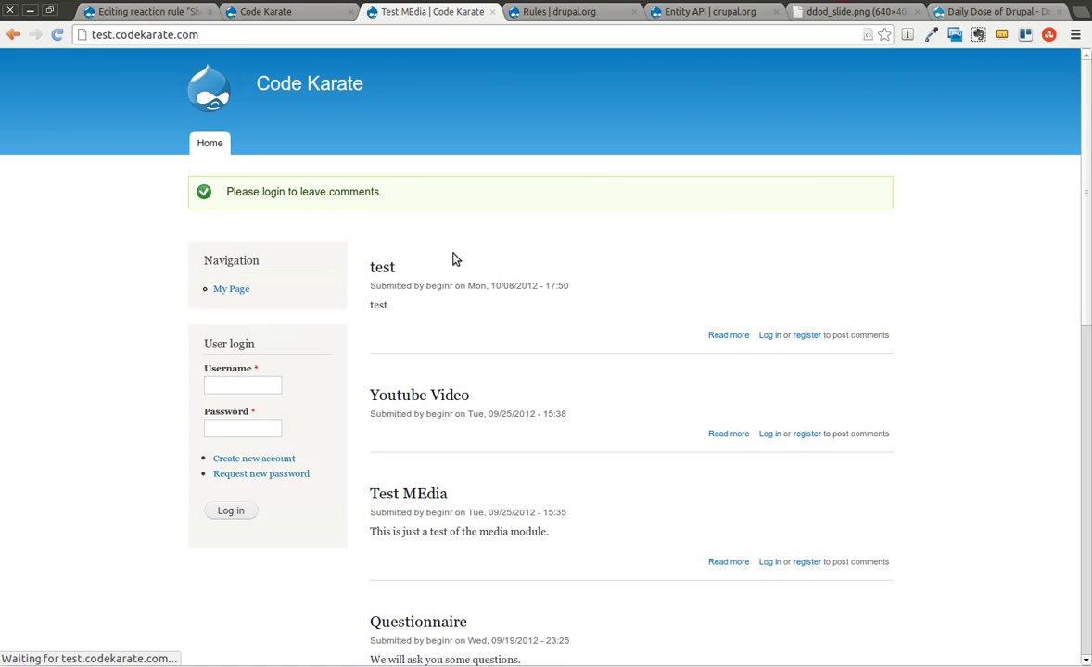
click(382, 267)
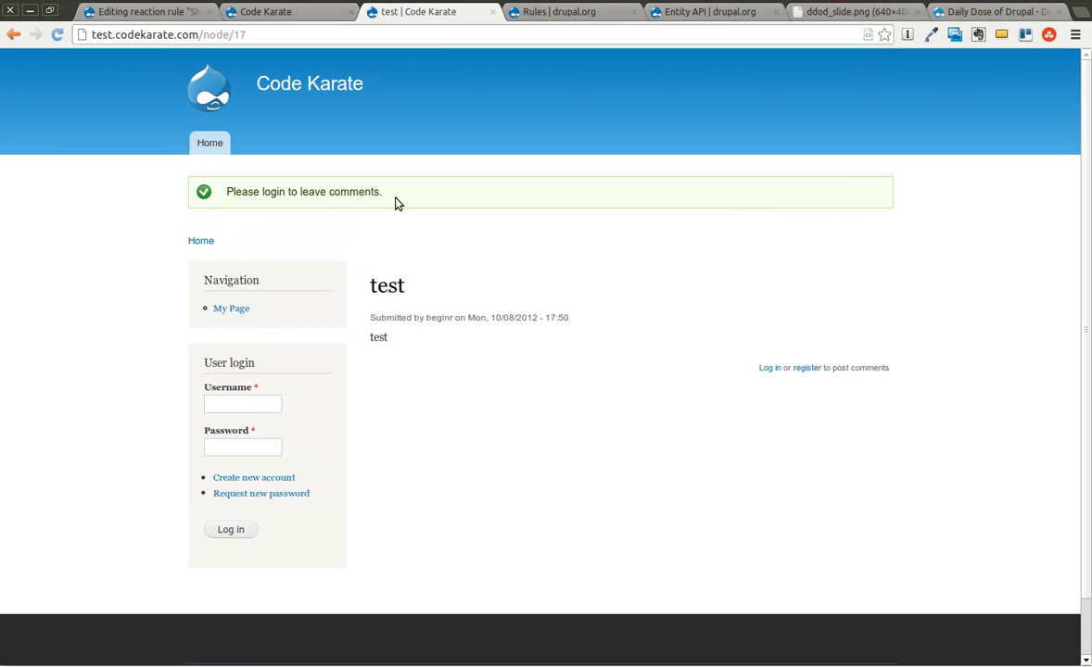
triple_click(206, 195)
click(450, 246)
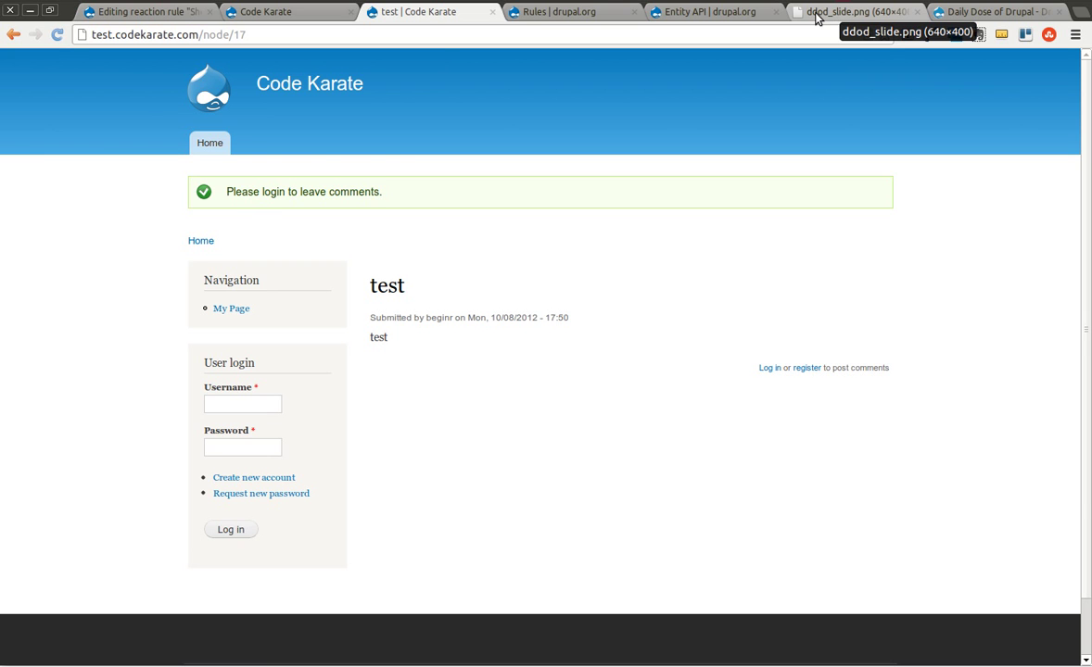
Switch to the ddod_slide.png closing-slide tab.
click(817, 19)
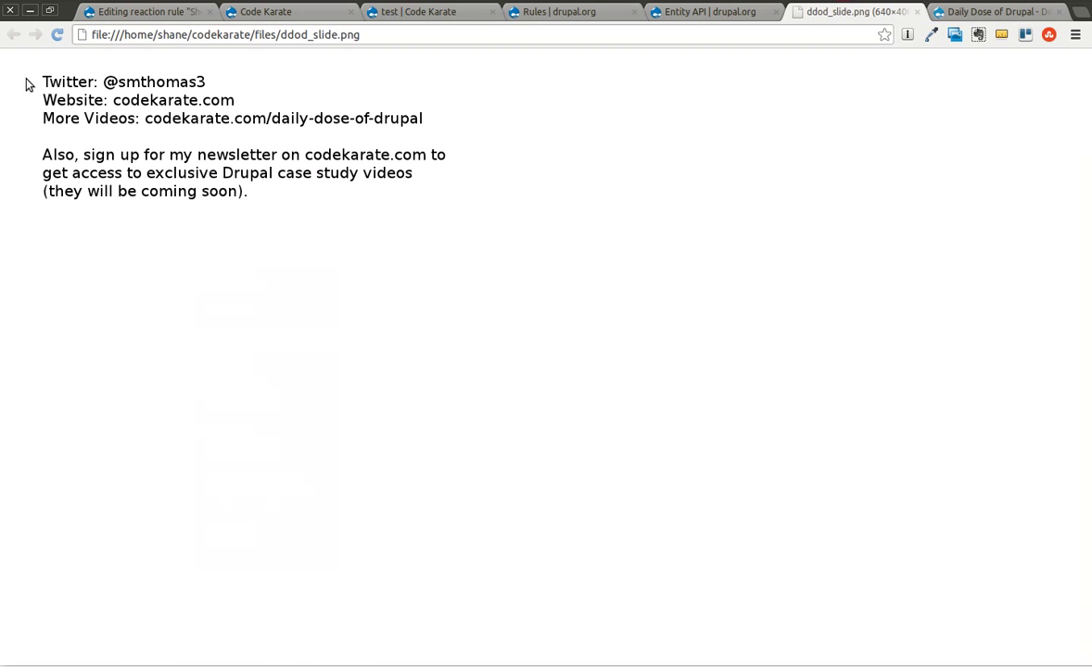